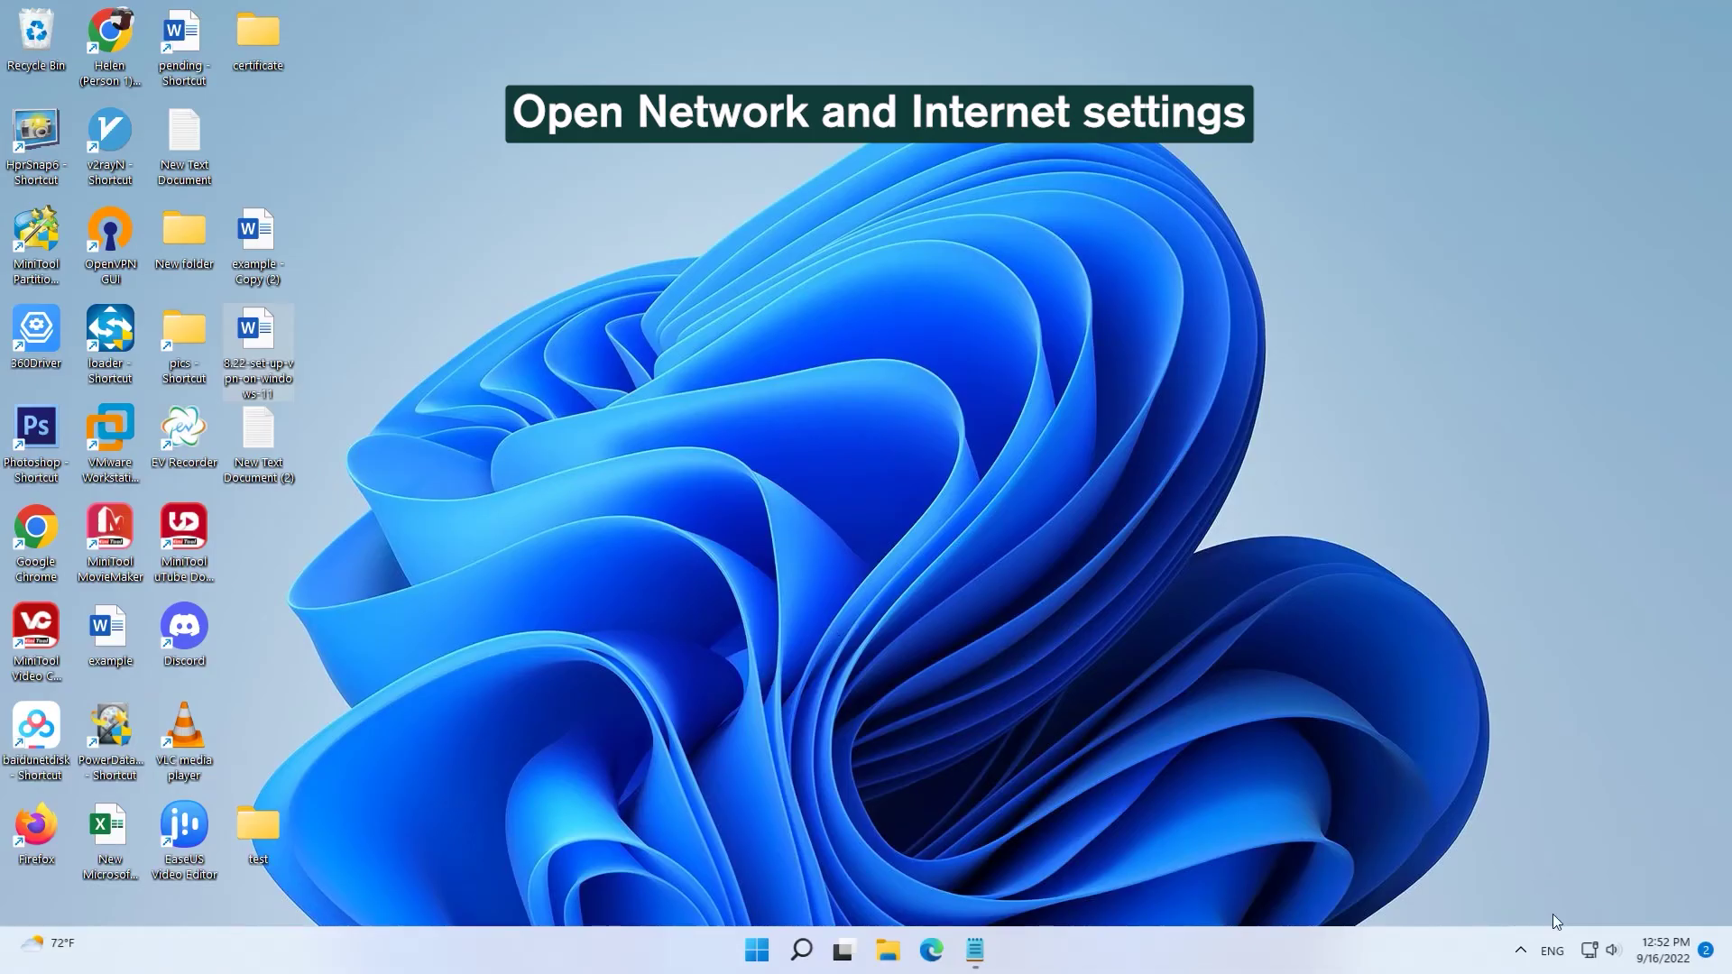
Open the VPN page of Network & internet settings from the network tray icon
{"action": "right_click", "coordinate": [1592, 951]}
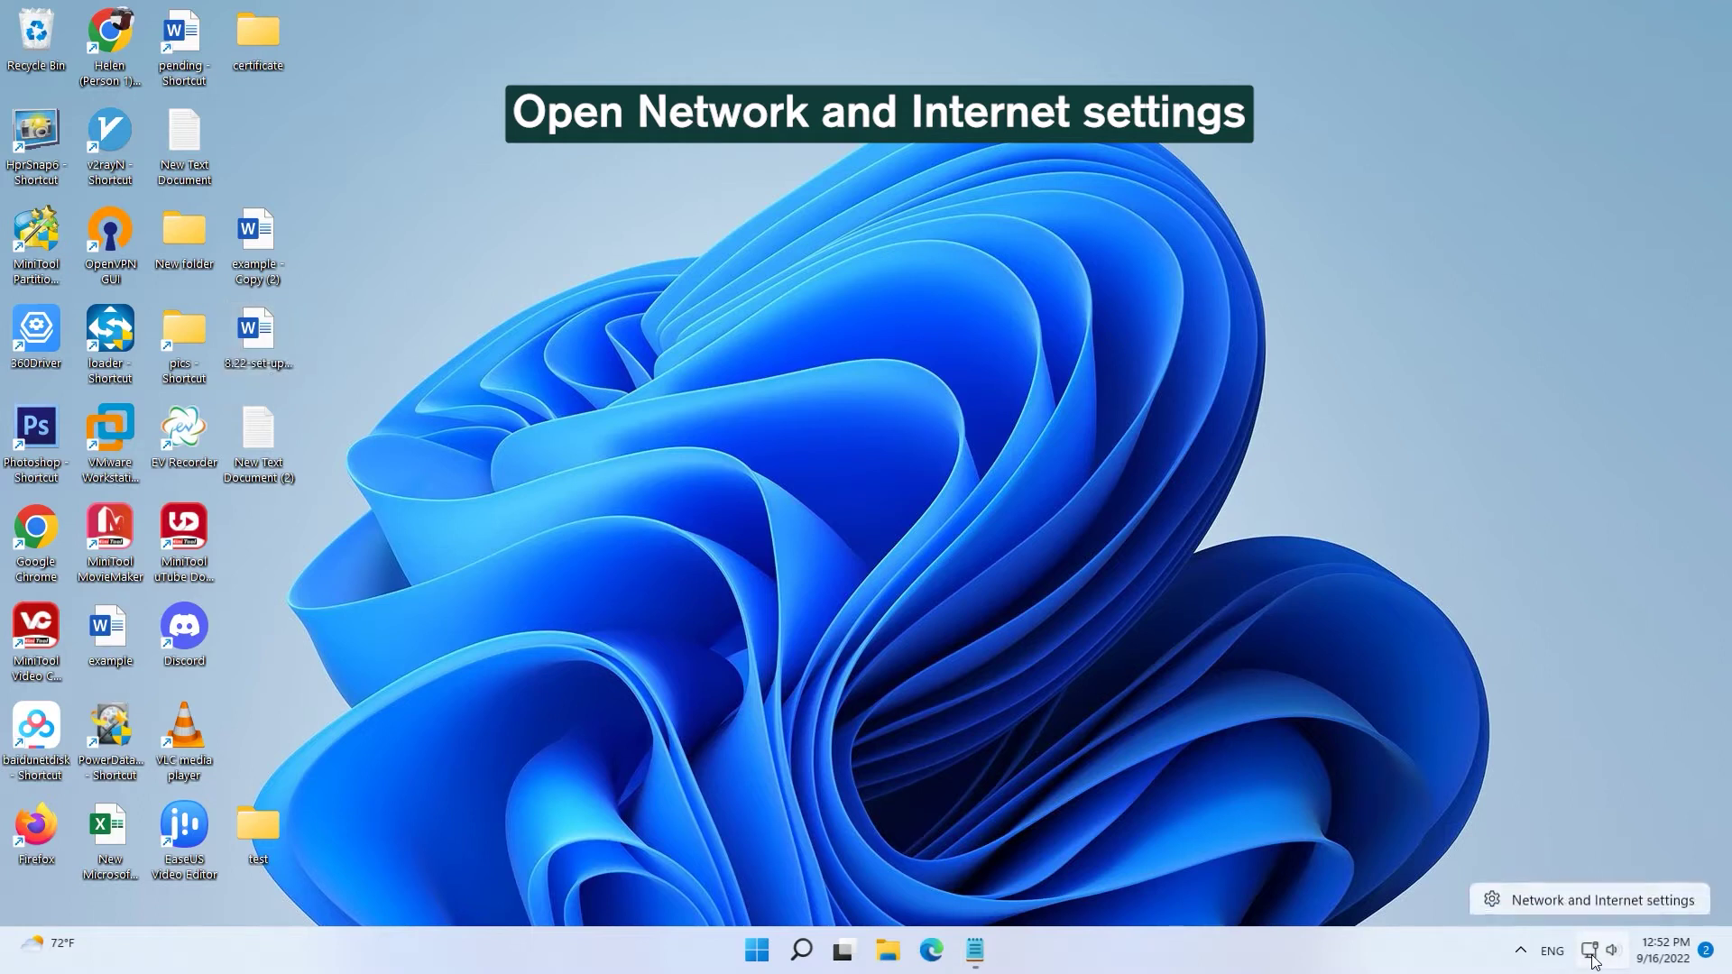
{"action": "left_click", "coordinate": [1598, 902]}
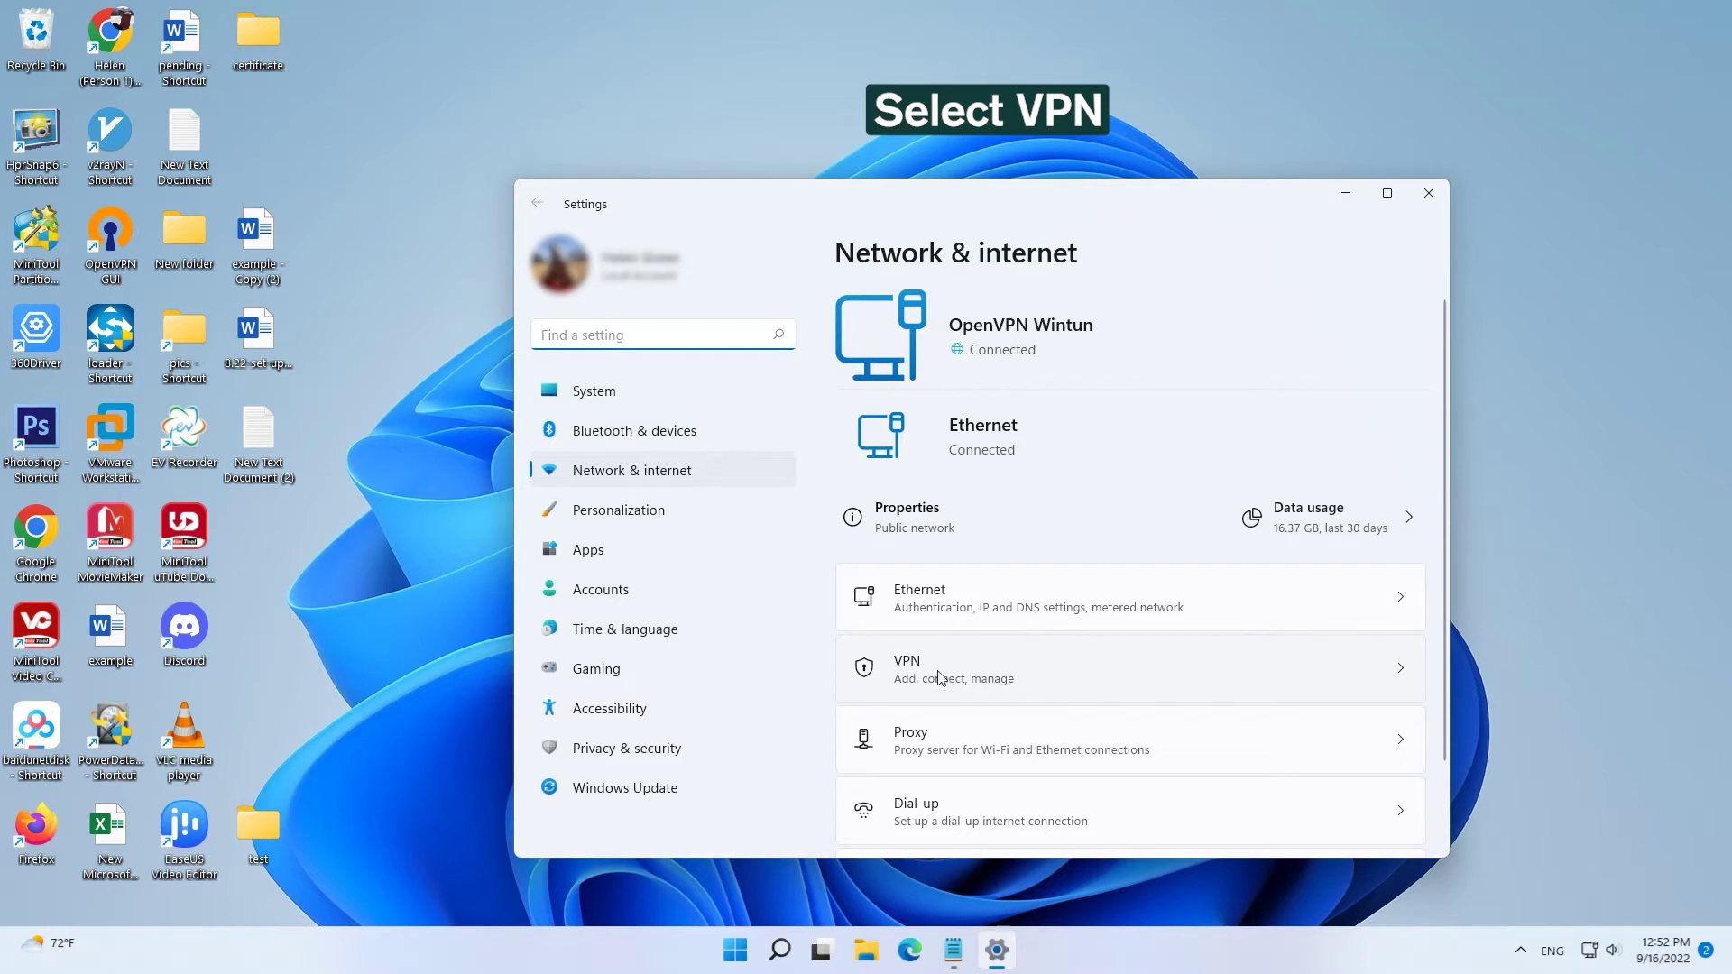
{"action": "left_click", "coordinate": [949, 678]}
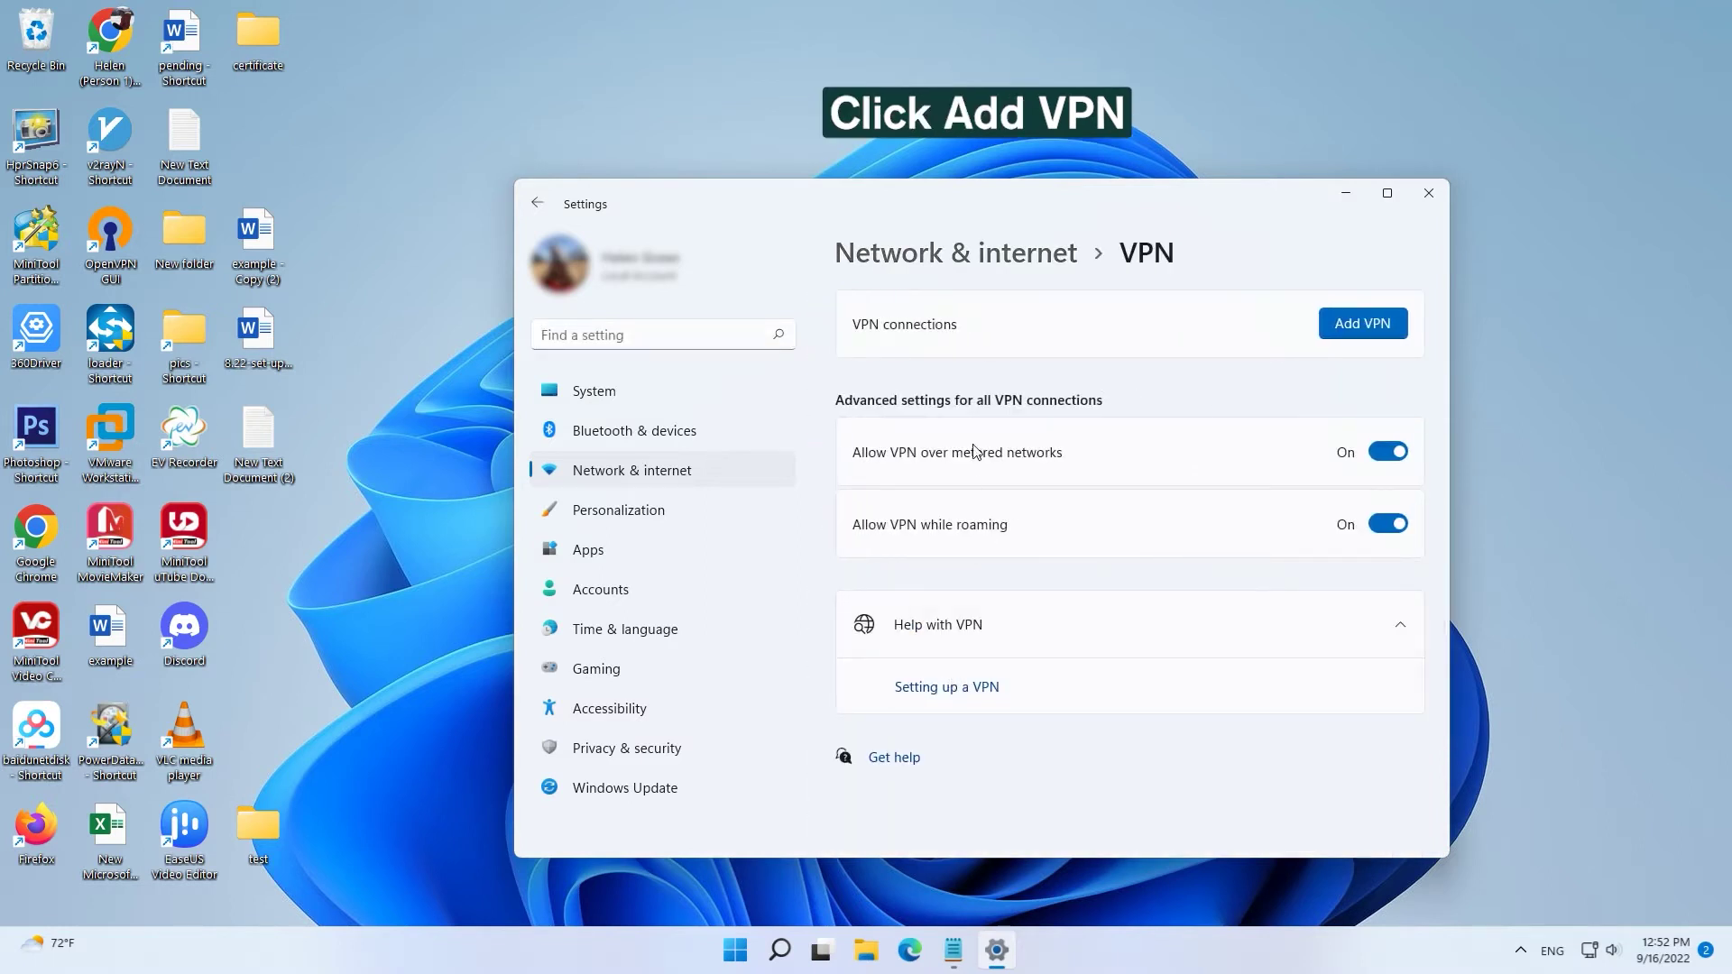
Start a new Windows (built-in) VPN connection named US and enter its server address
{"action": "left_click", "coordinate": [1362, 331]}
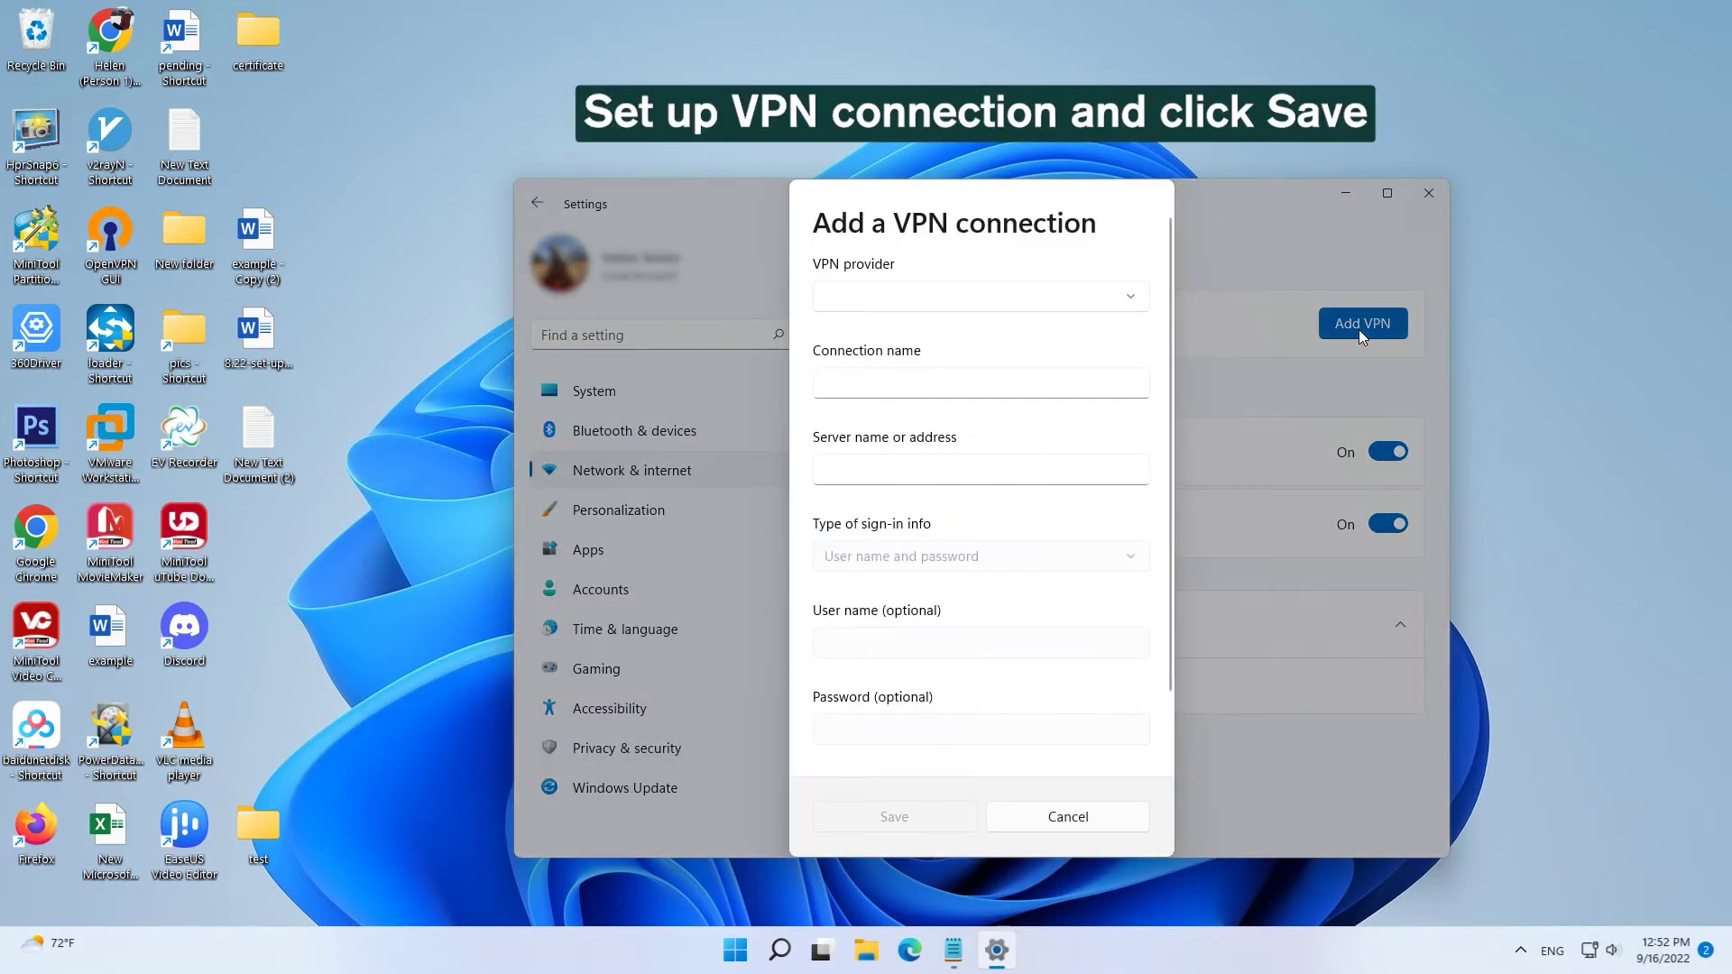
{"action": "left_click", "coordinate": [954, 296]}
{"action": "left_click", "coordinate": [935, 314]}
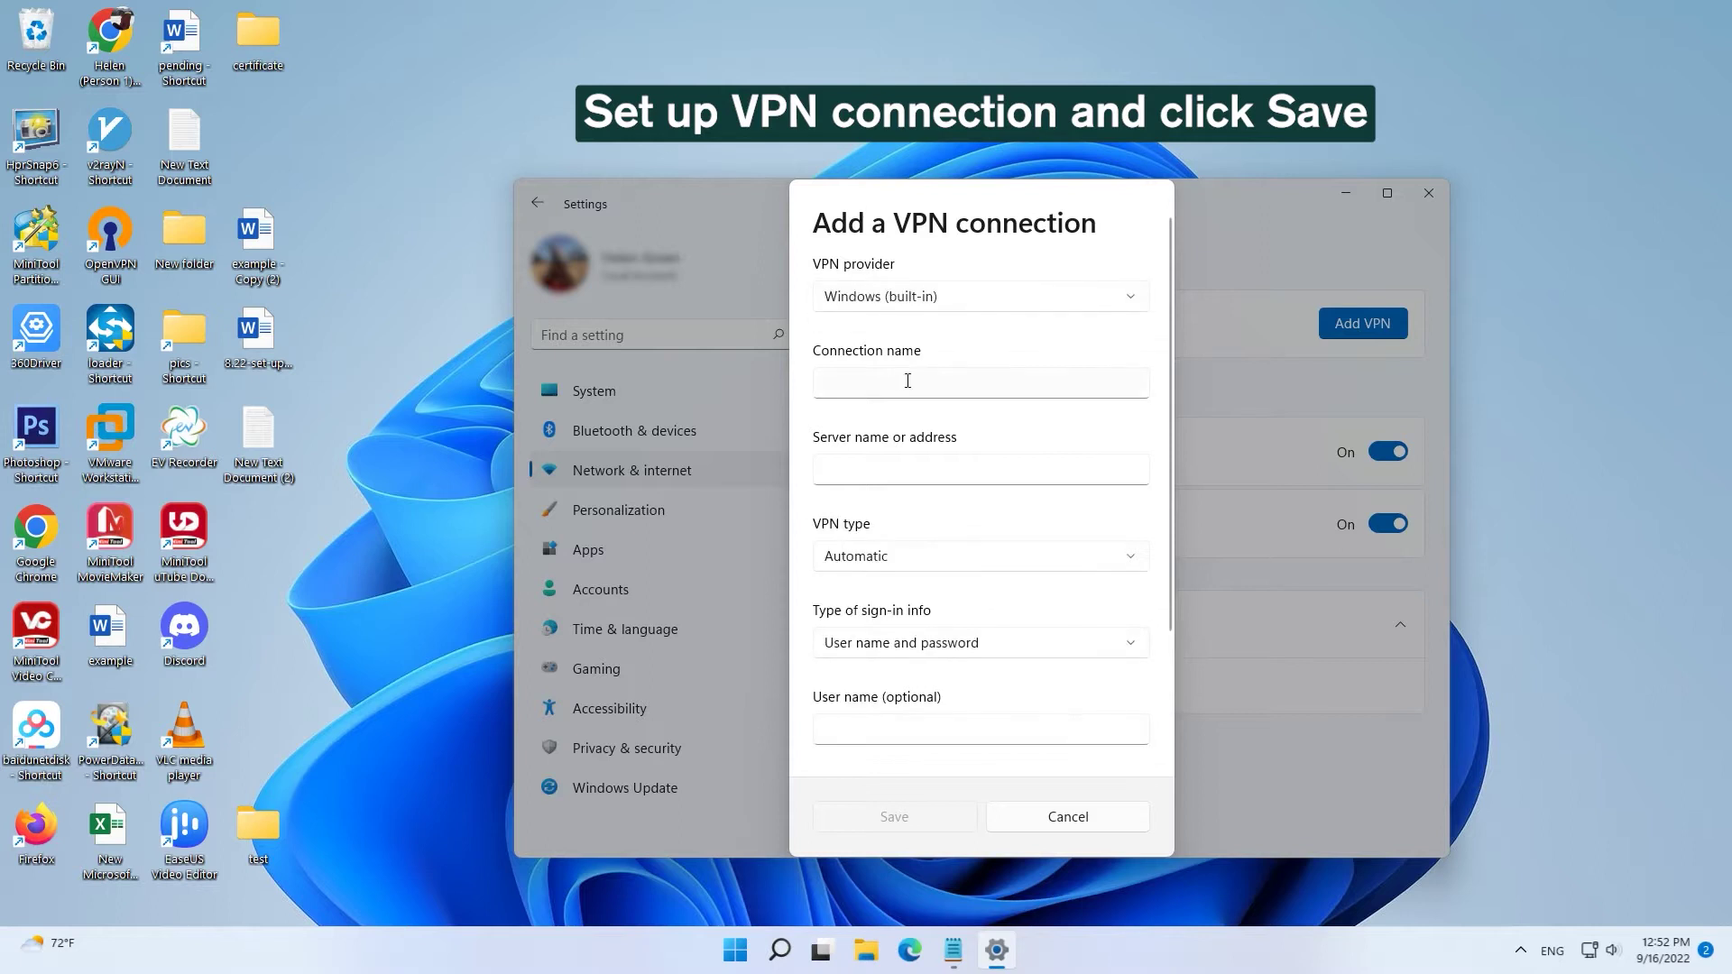
{"action": "left_click", "coordinate": [888, 386]}
{"action": "type", "text": "US"}
{"action": "left_click", "coordinate": [934, 466]}
{"action": "type", "text": "[server address]"}
Set the VPN type to SSTP, enter the user name and password, and save
{"action": "left_click", "coordinate": [935, 557]}
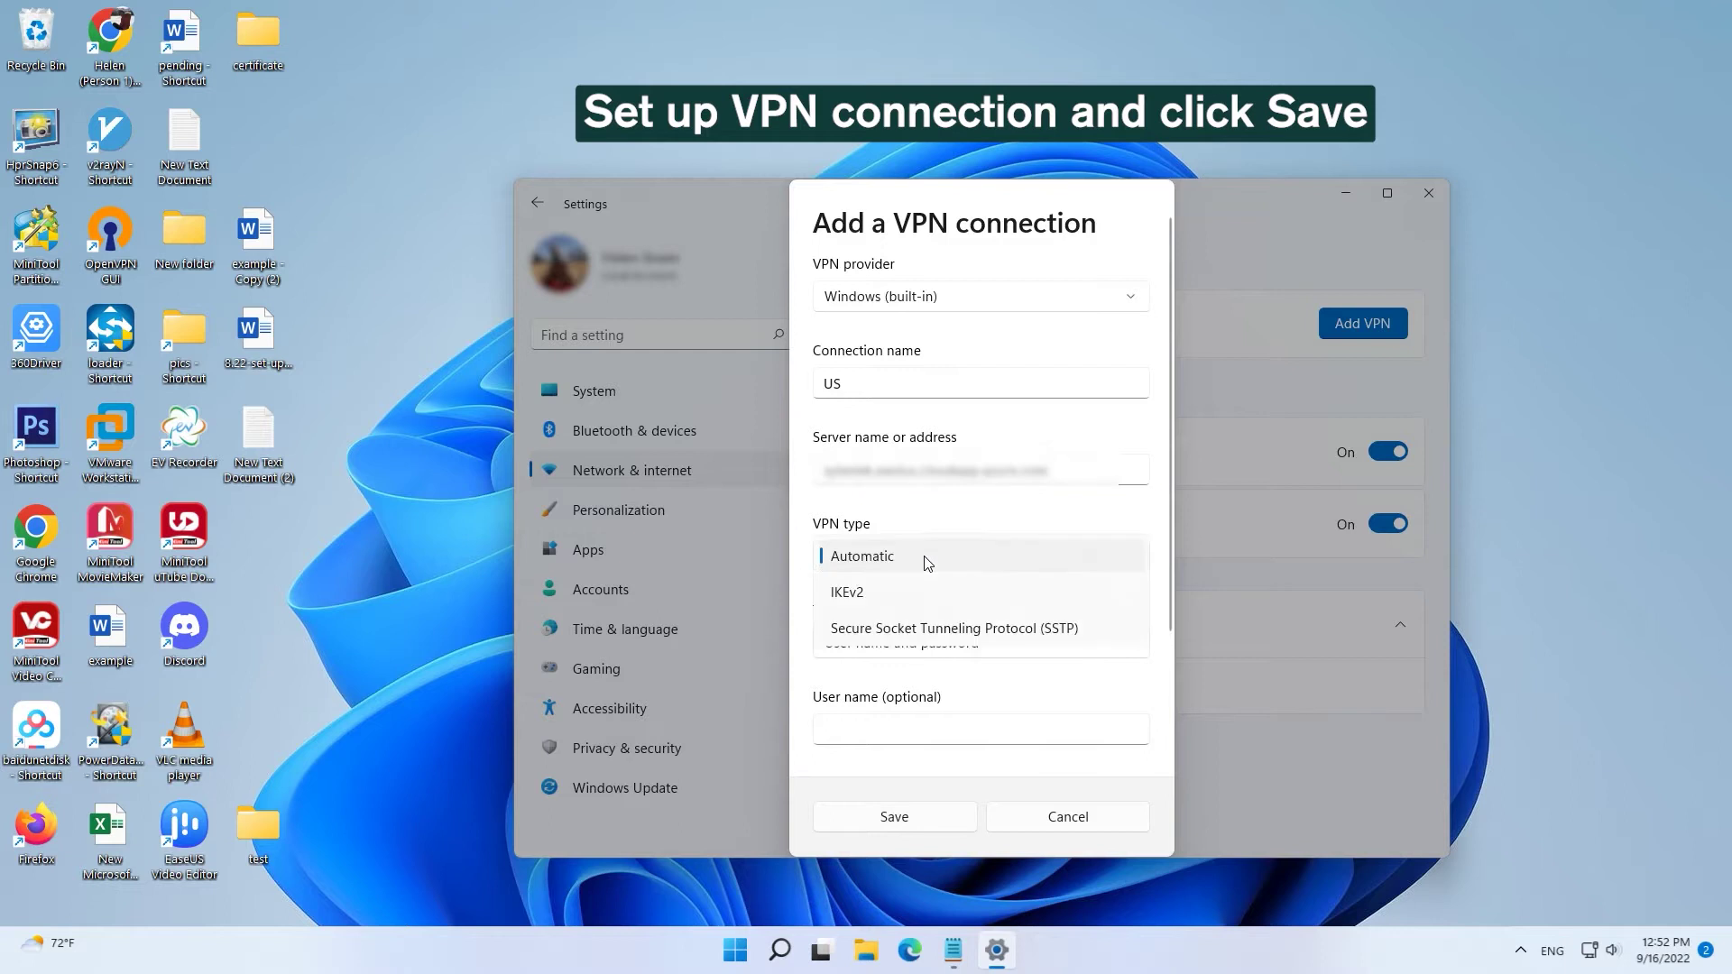
{"action": "left_click", "coordinate": [955, 628]}
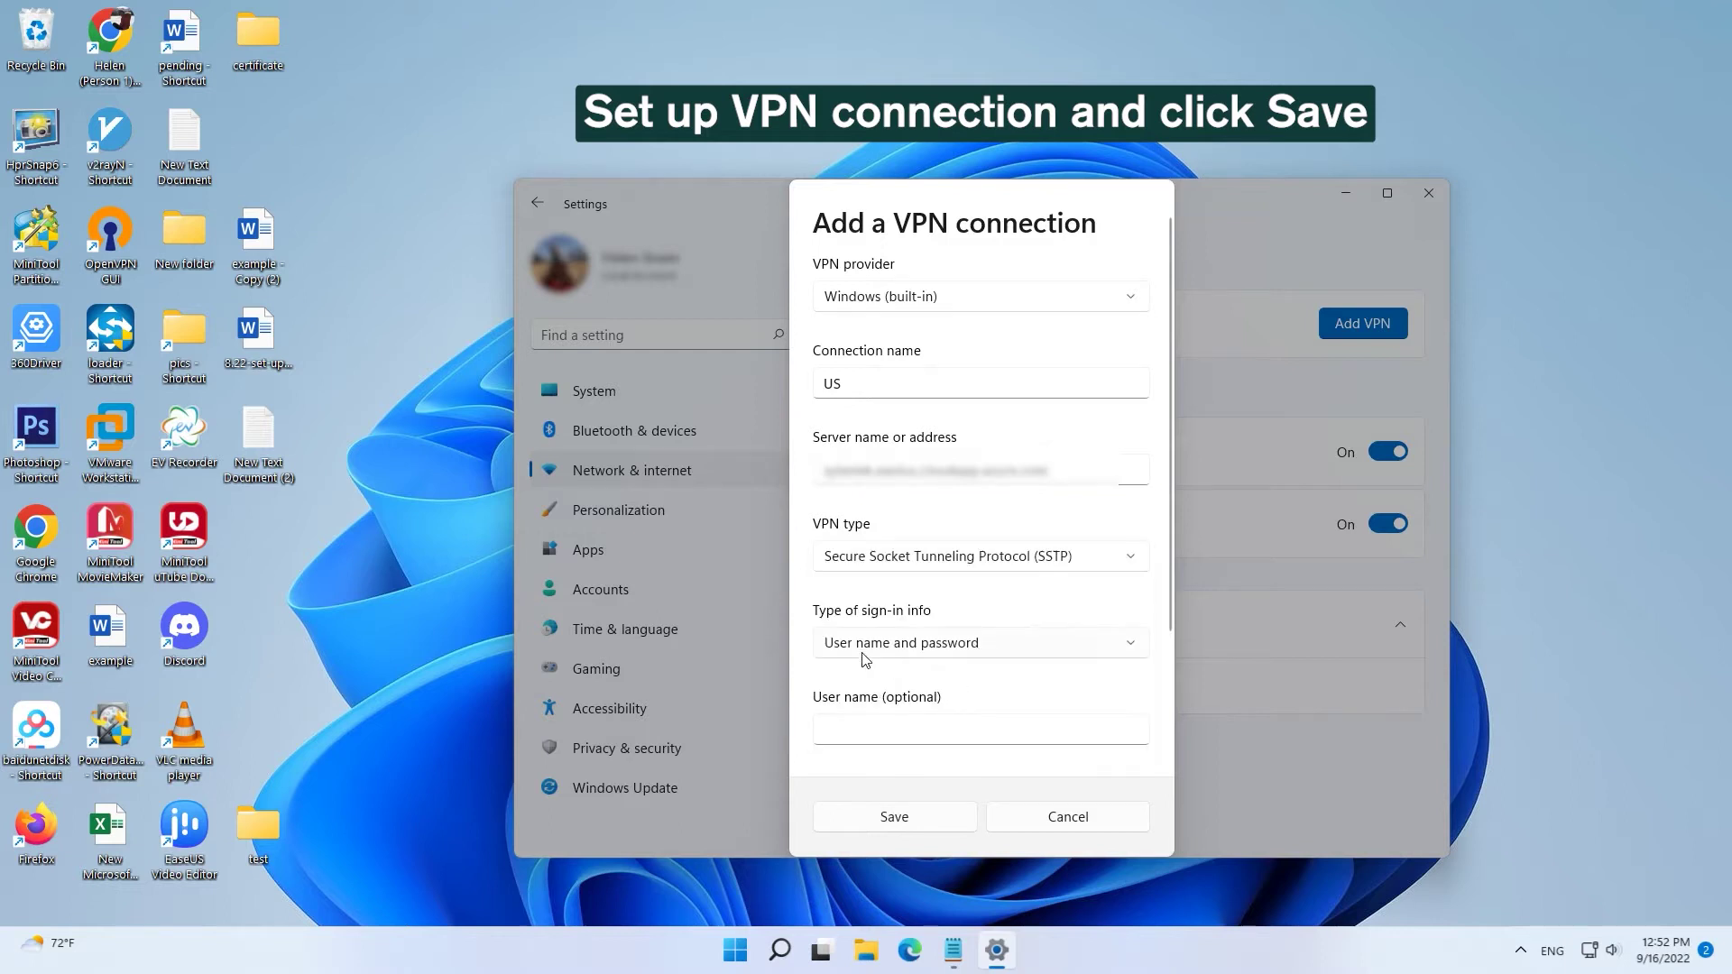
{"action": "scroll", "coordinate": [980, 658], "scroll_direction": "down", "scroll_amount": 2}
{"action": "left_click", "coordinate": [902, 599]}
{"action": "type", "text": "minitool"}
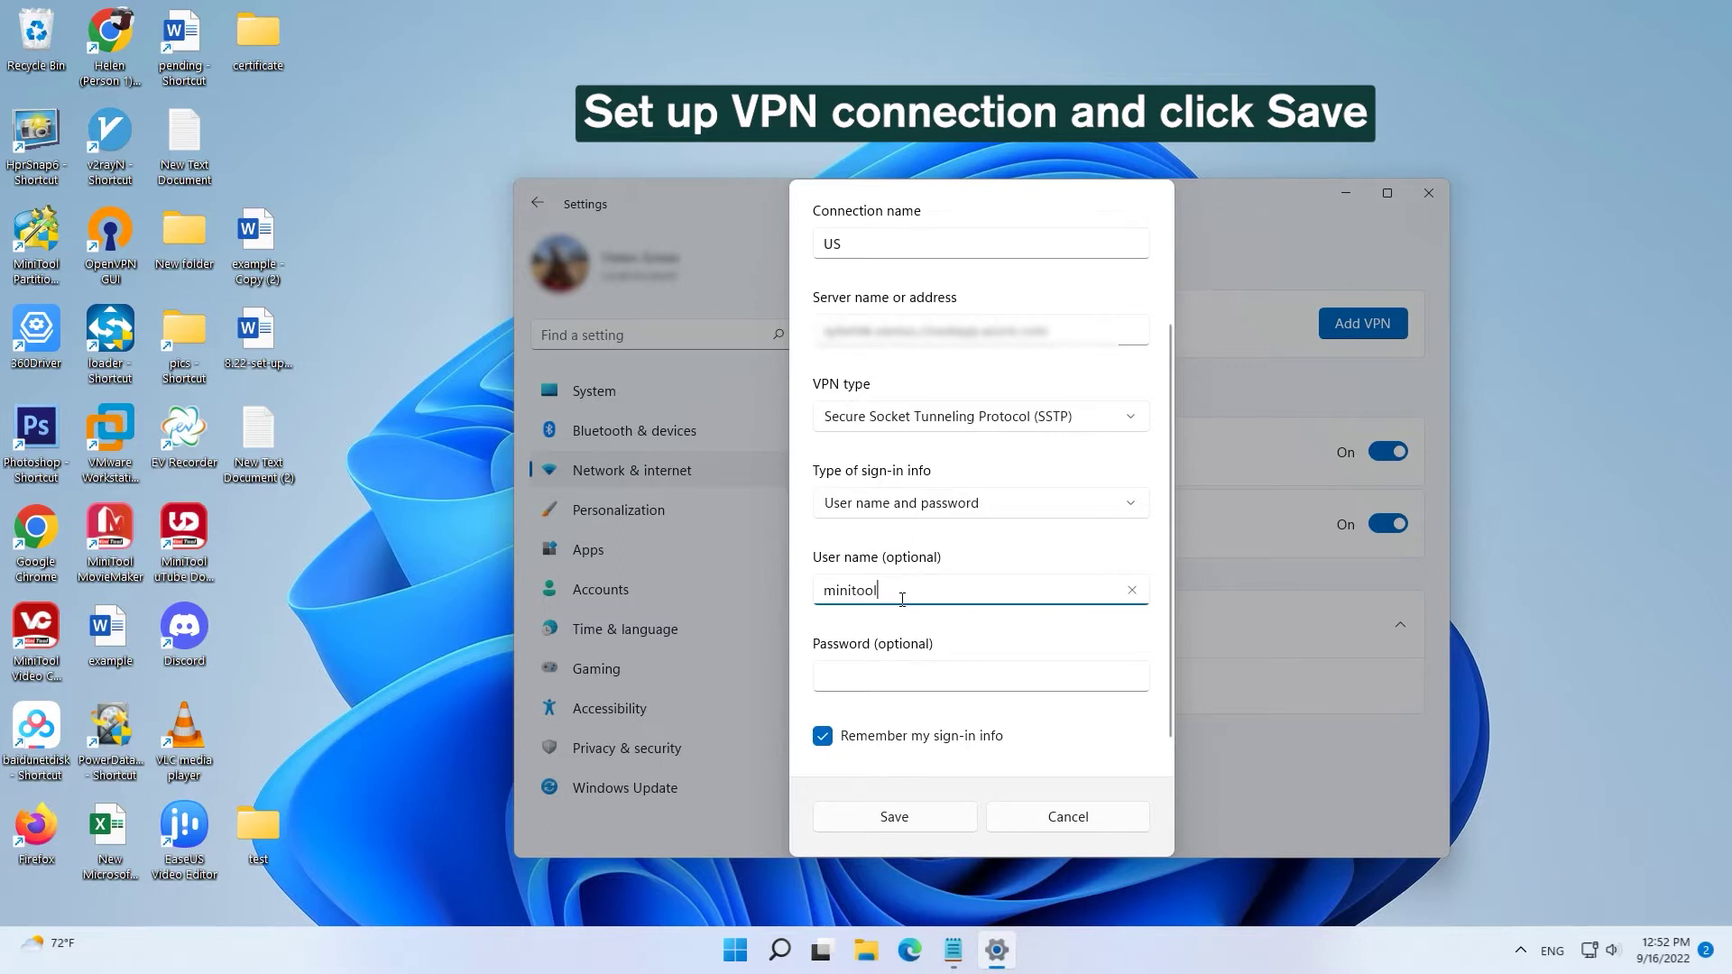
{"action": "left_click", "coordinate": [844, 668]}
{"action": "type", "text": "[password]"}
{"action": "left_click", "coordinate": [901, 820]}
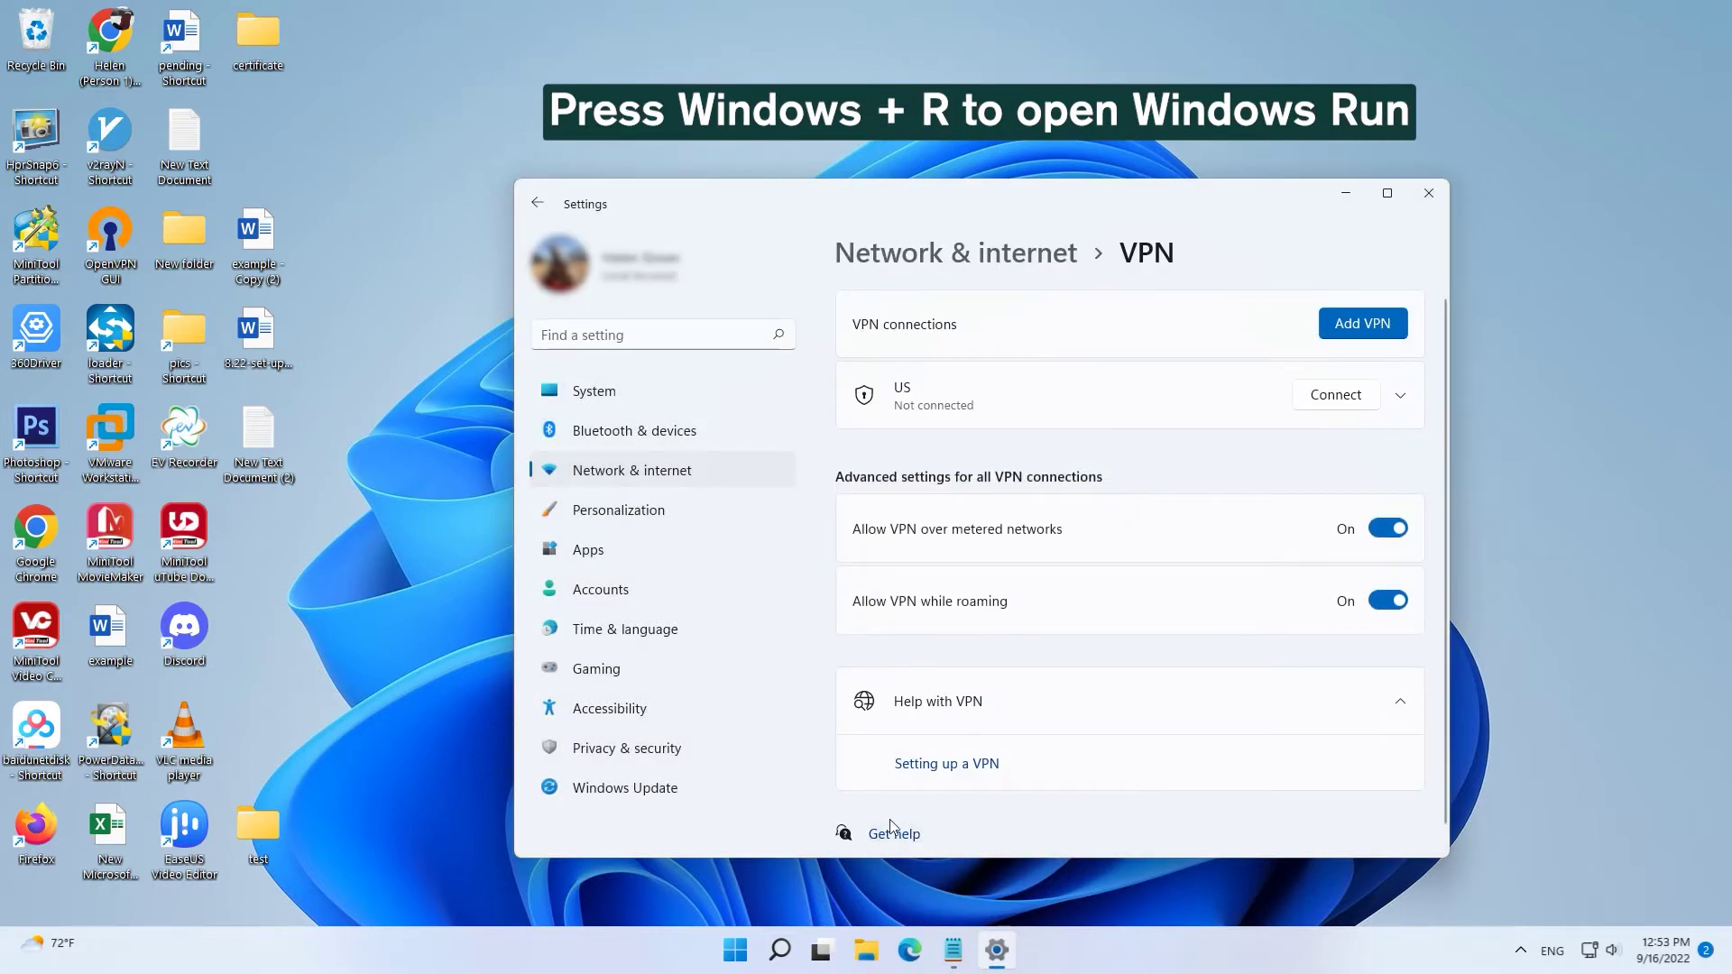
Run mmc from the Run dialog to open an empty Management Console
{"action": "key", "text": "super+r"}
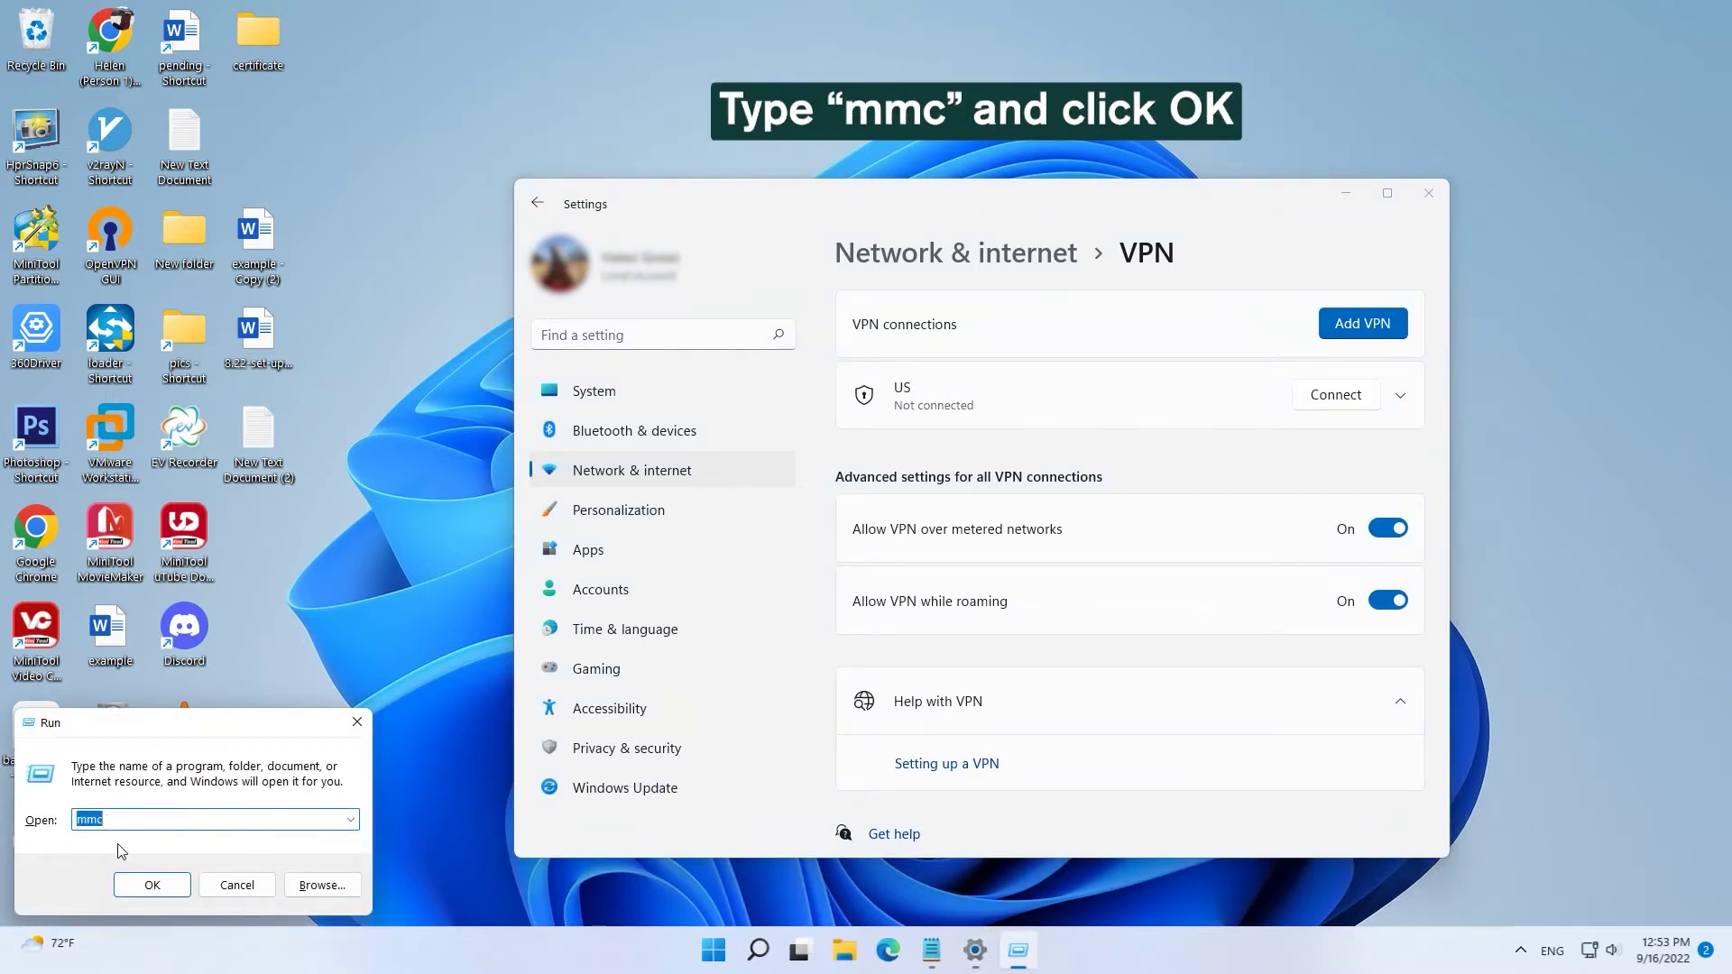
{"action": "left_click", "coordinate": [152, 885]}
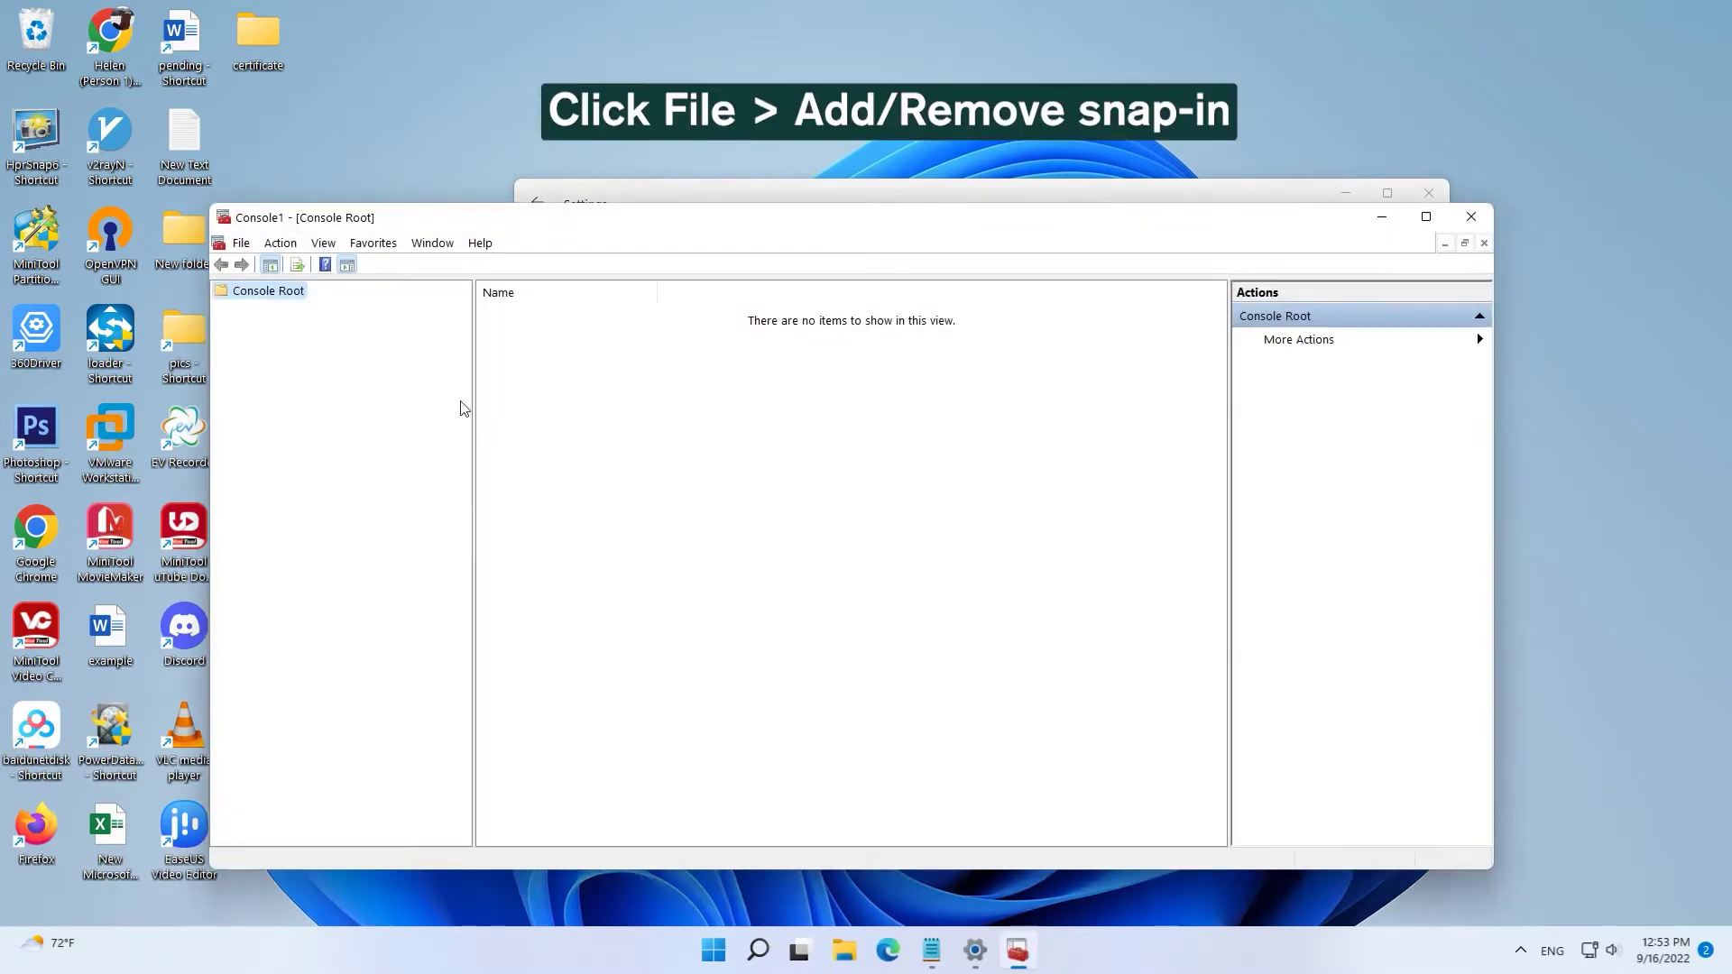
Add the Certificates snap-in for the Computer account through File > Add/Remove Snap-in
{"action": "left_click", "coordinate": [241, 242]}
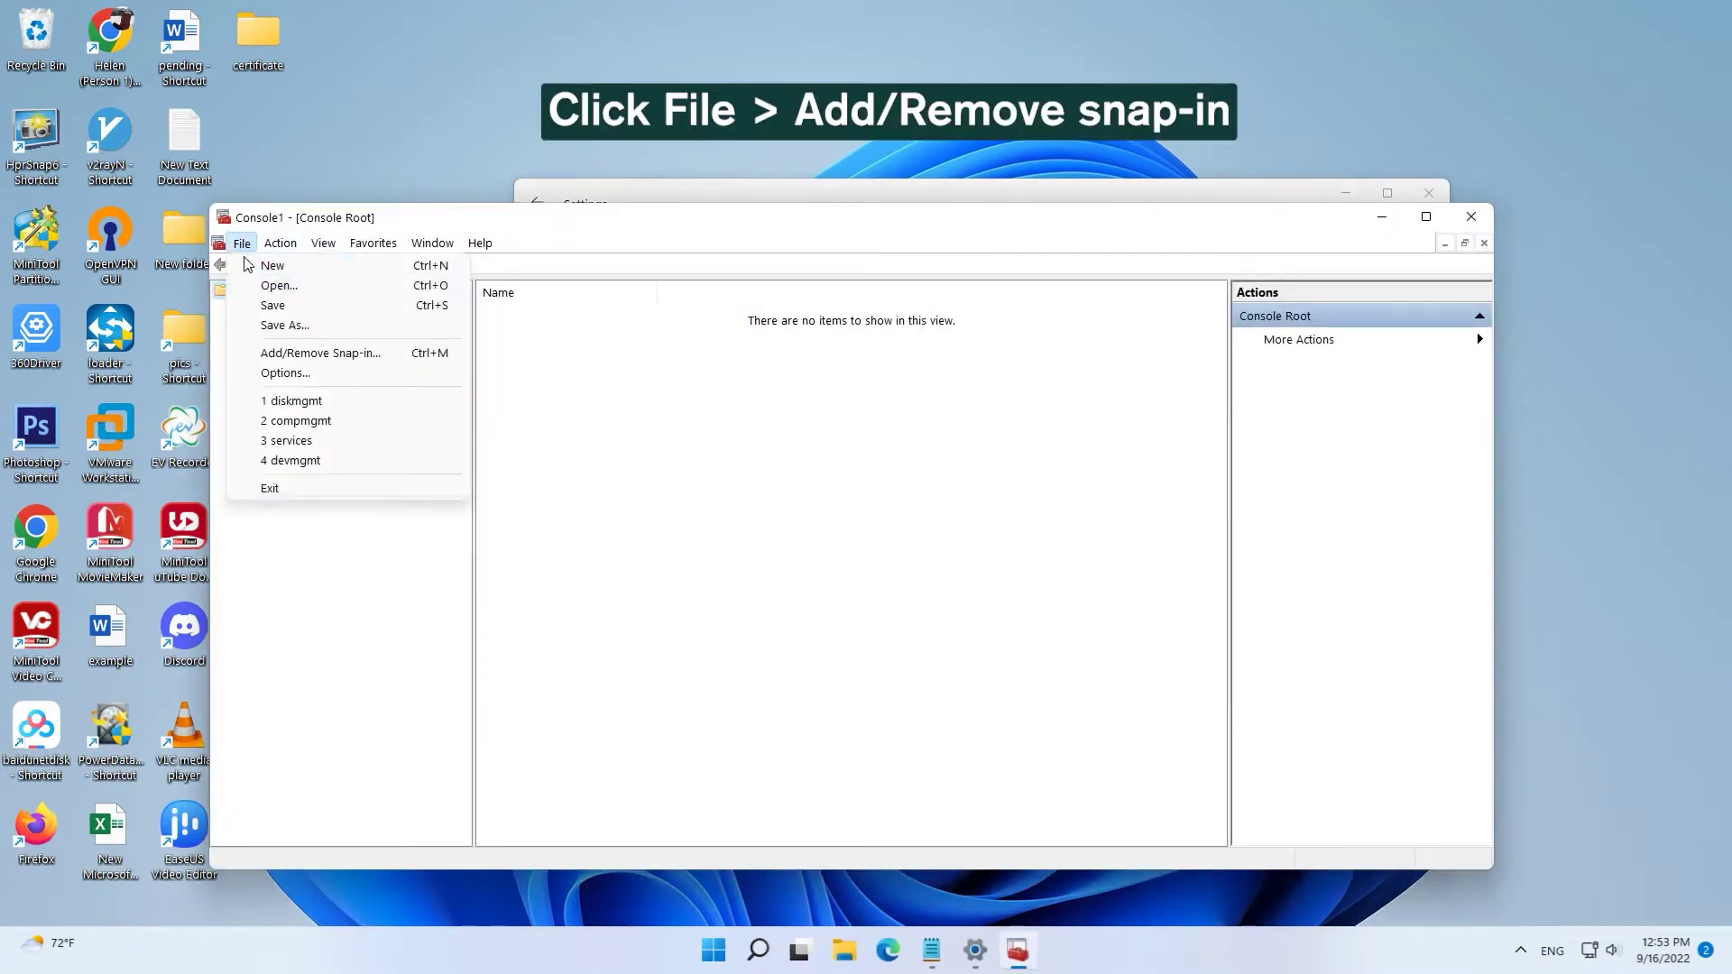
{"action": "left_click", "coordinate": [383, 360]}
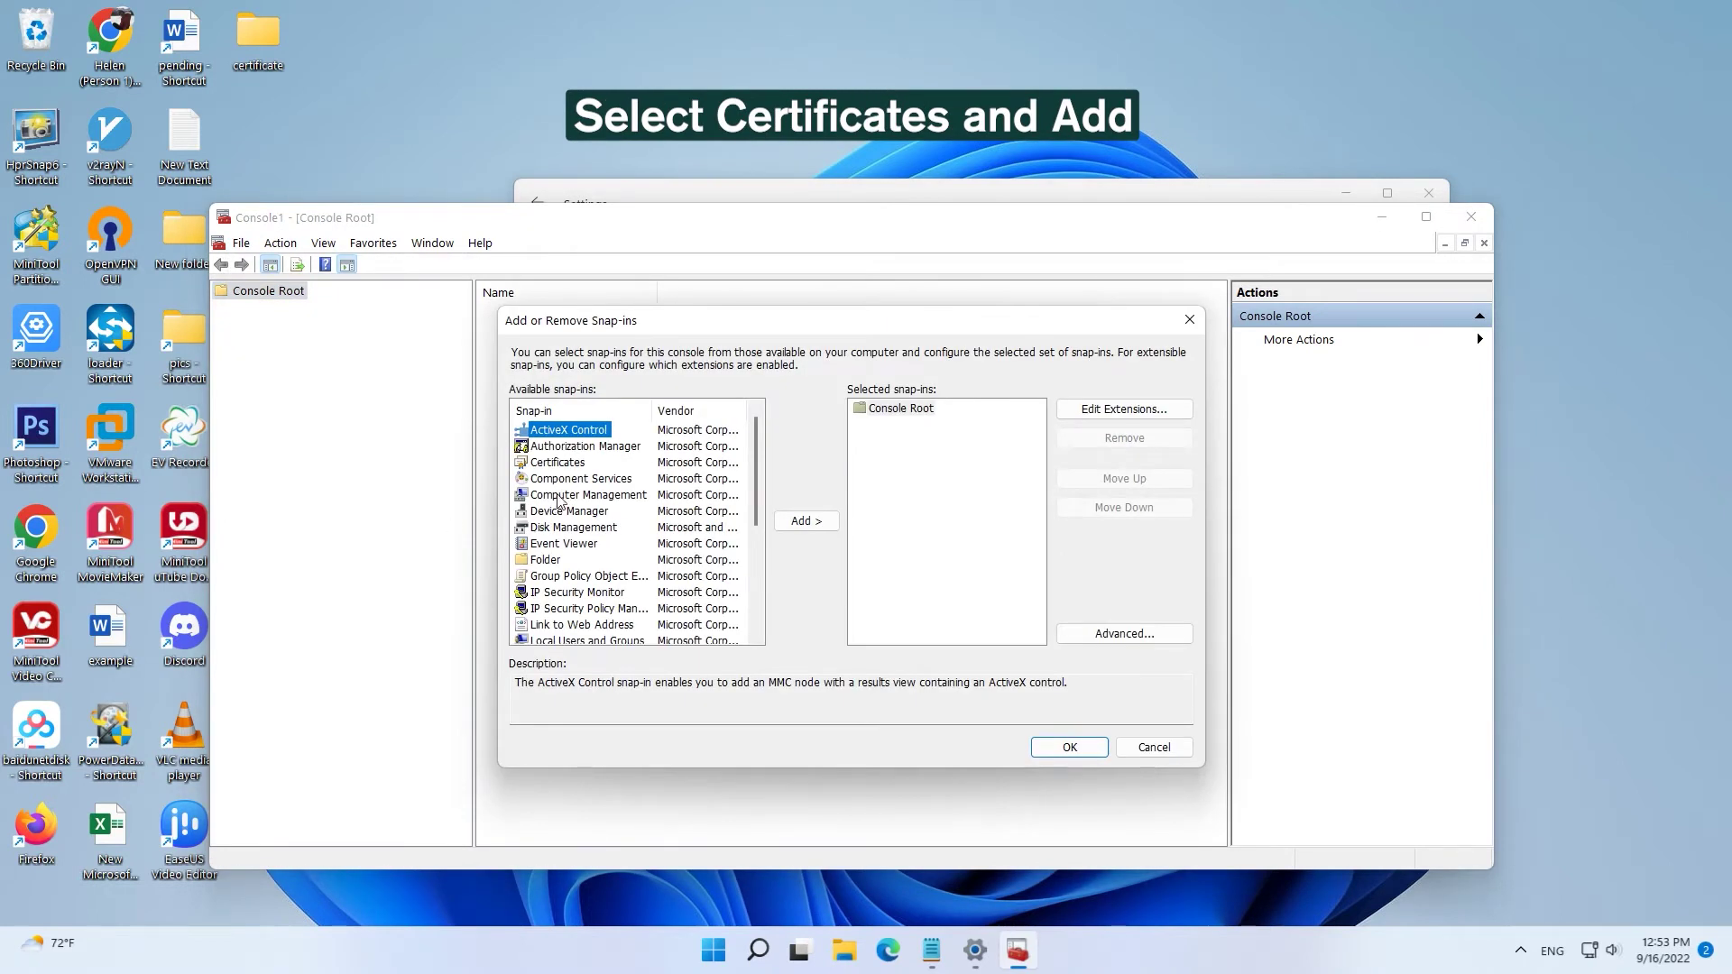
{"action": "left_click", "coordinate": [571, 466]}
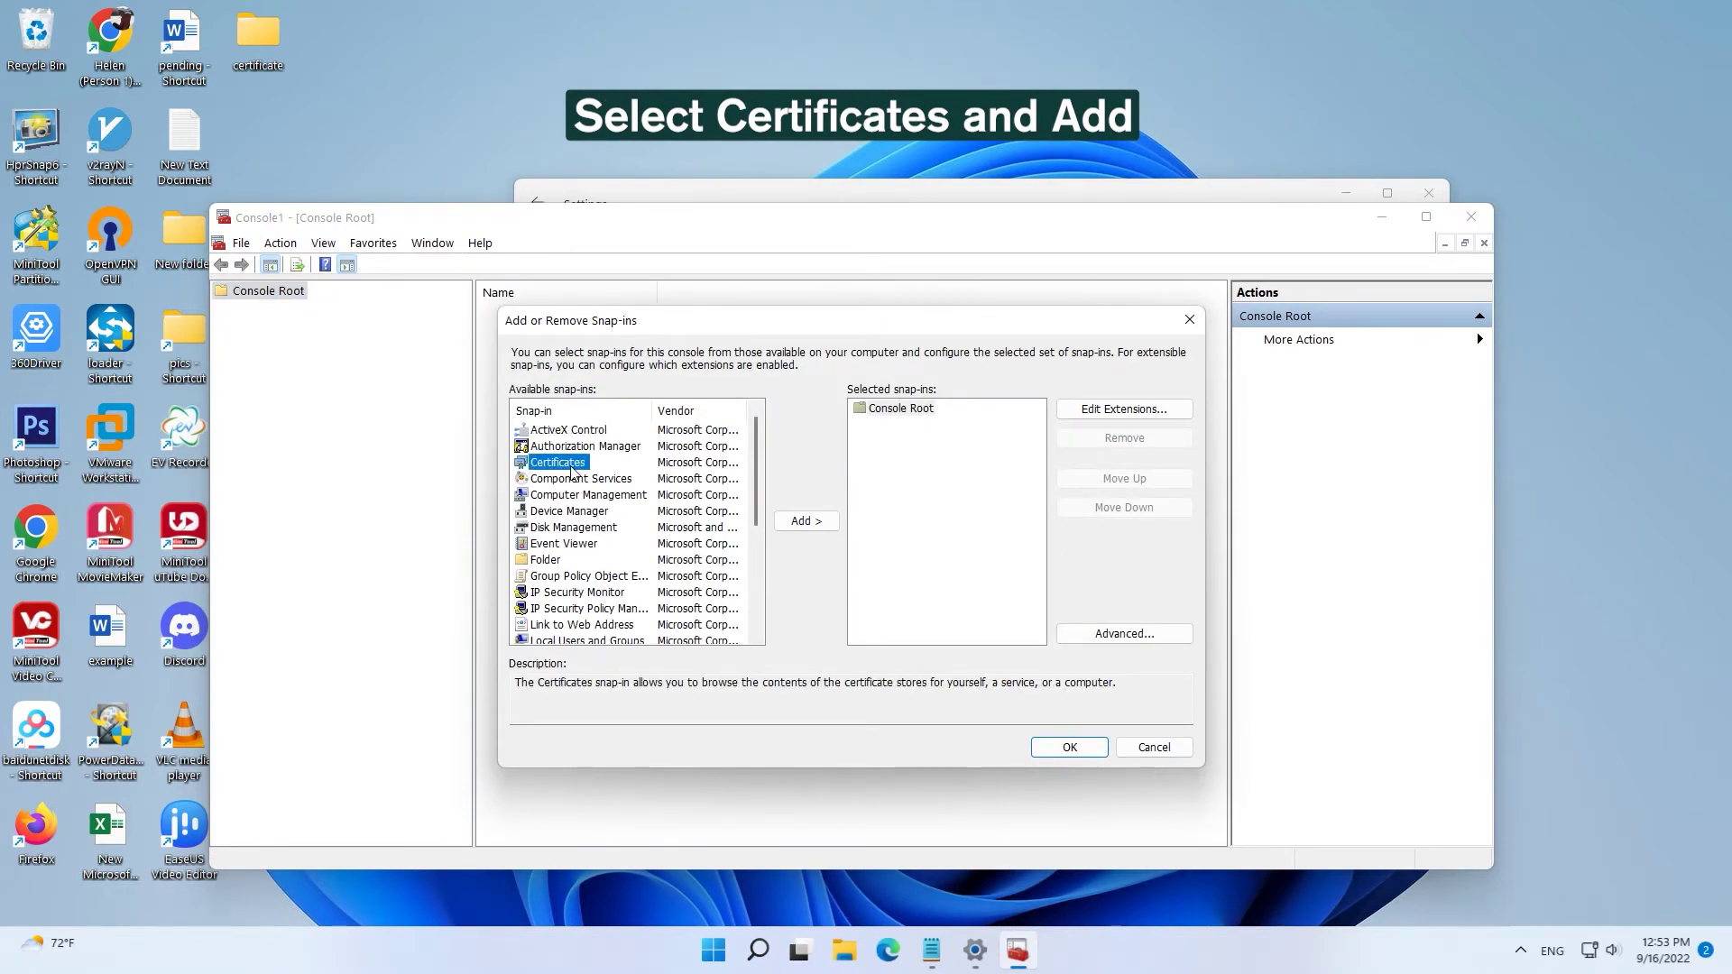
{"action": "left_click", "coordinate": [805, 522]}
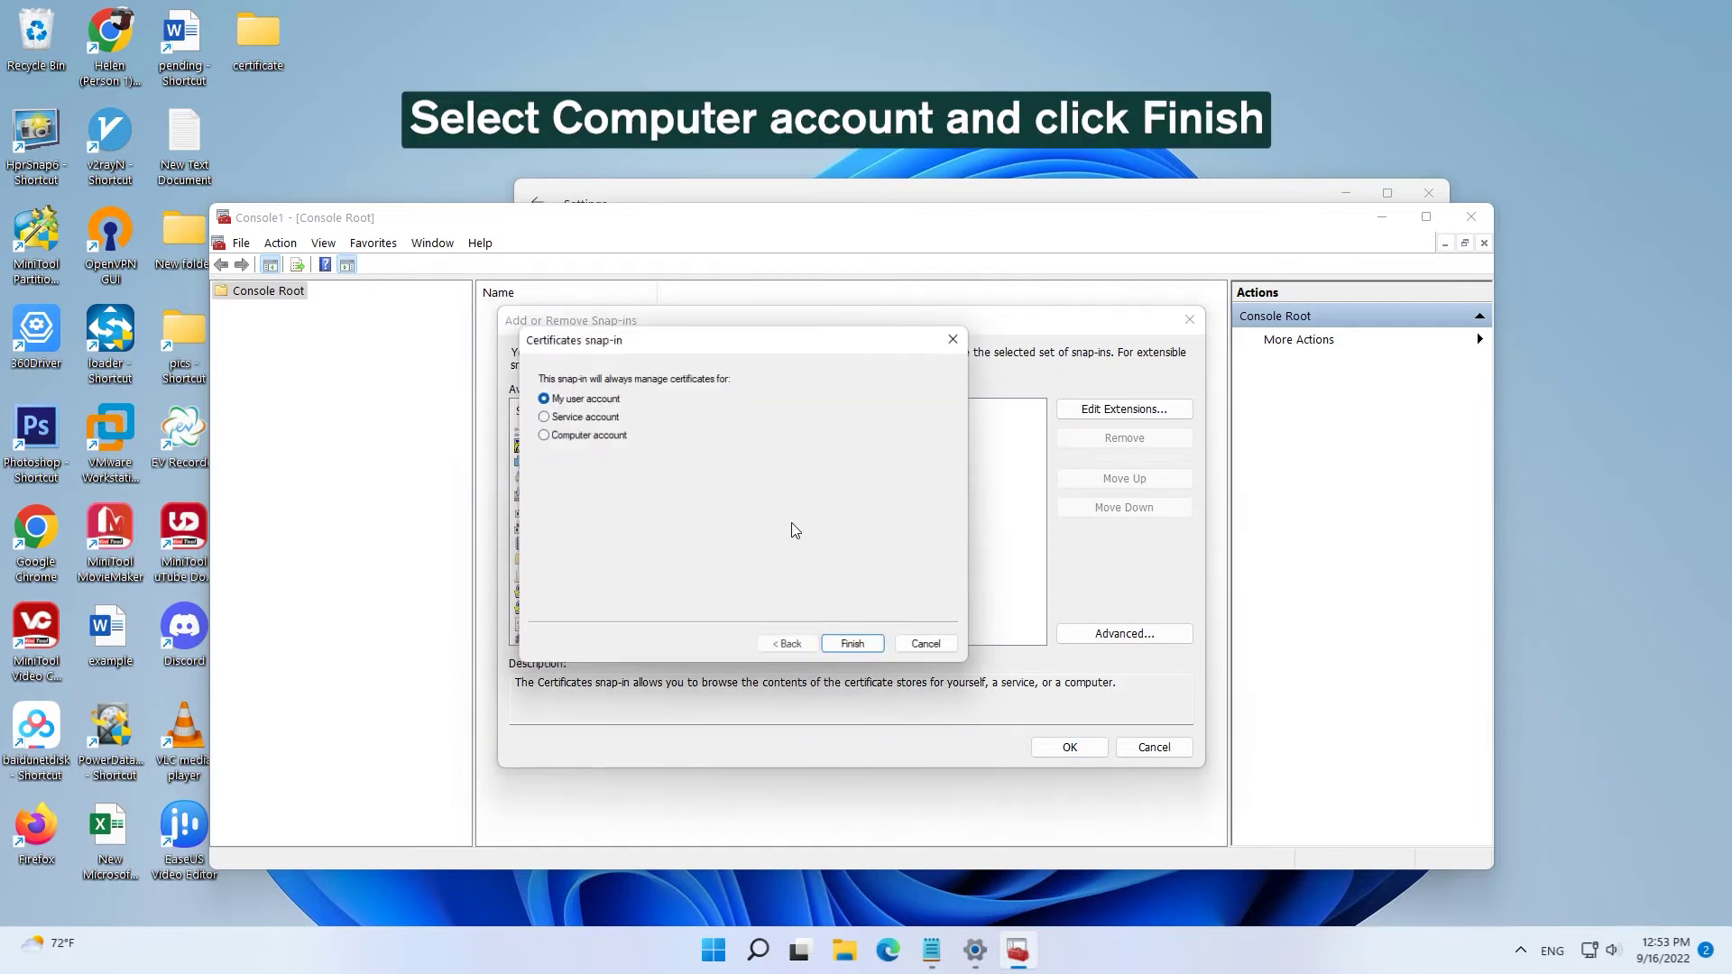
{"action": "left_click", "coordinate": [538, 436]}
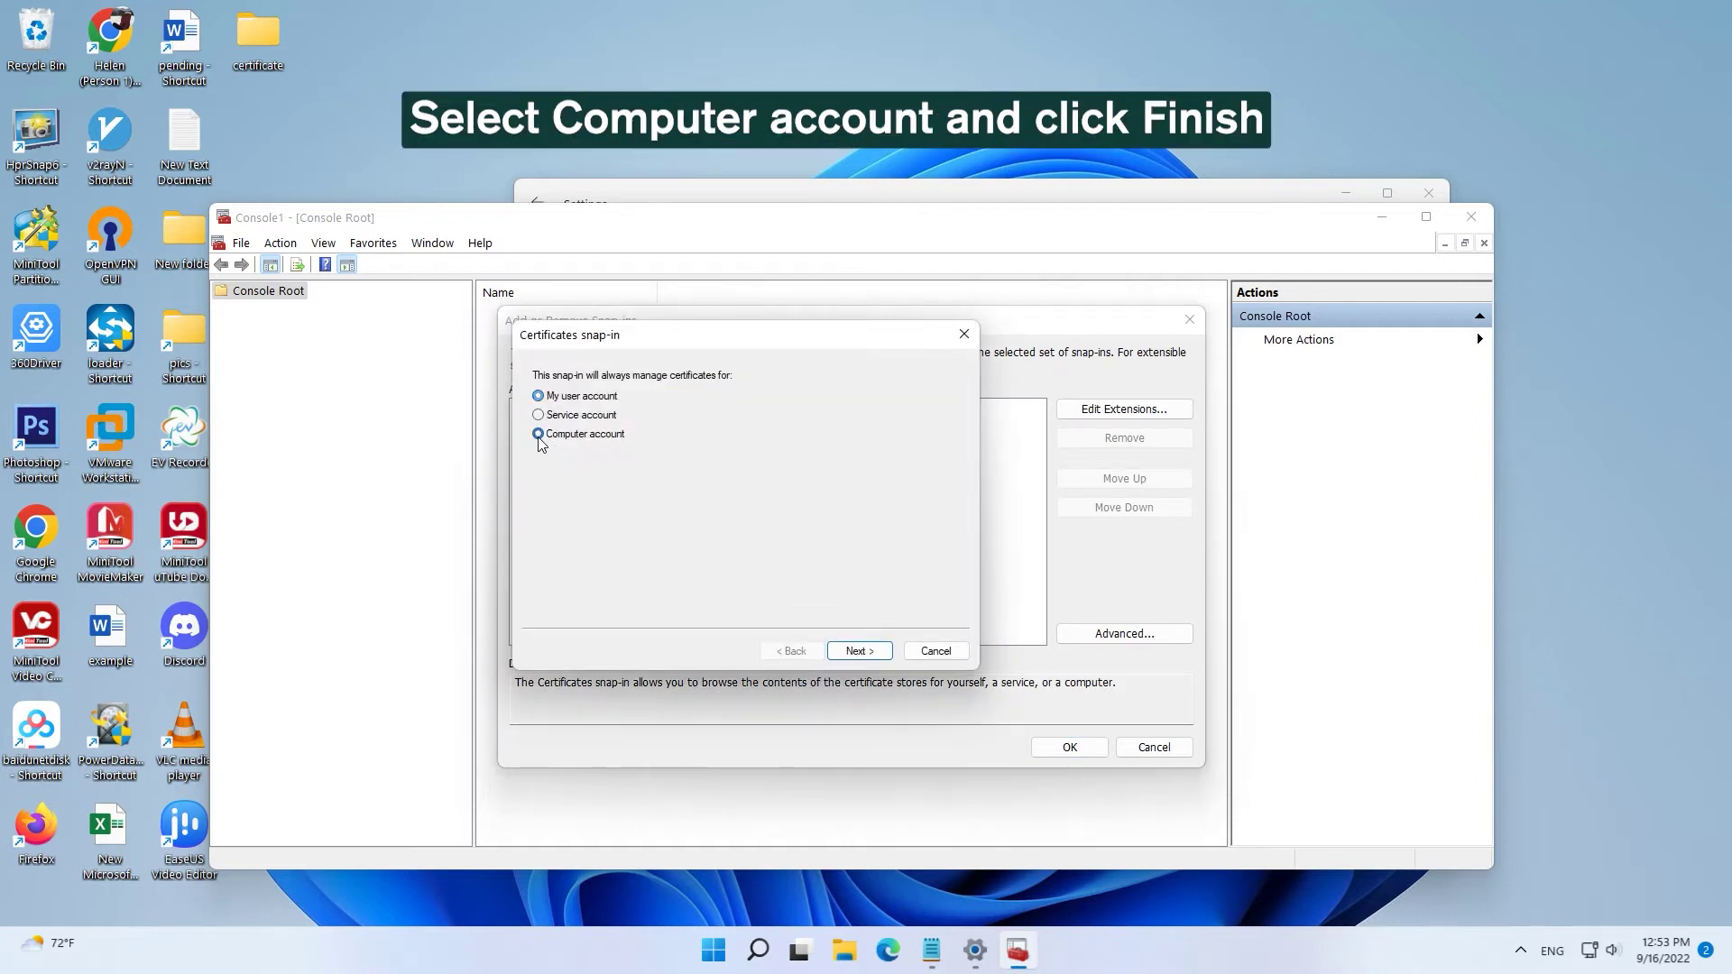
{"action": "left_click", "coordinate": [856, 651]}
{"action": "left_click", "coordinate": [840, 653]}
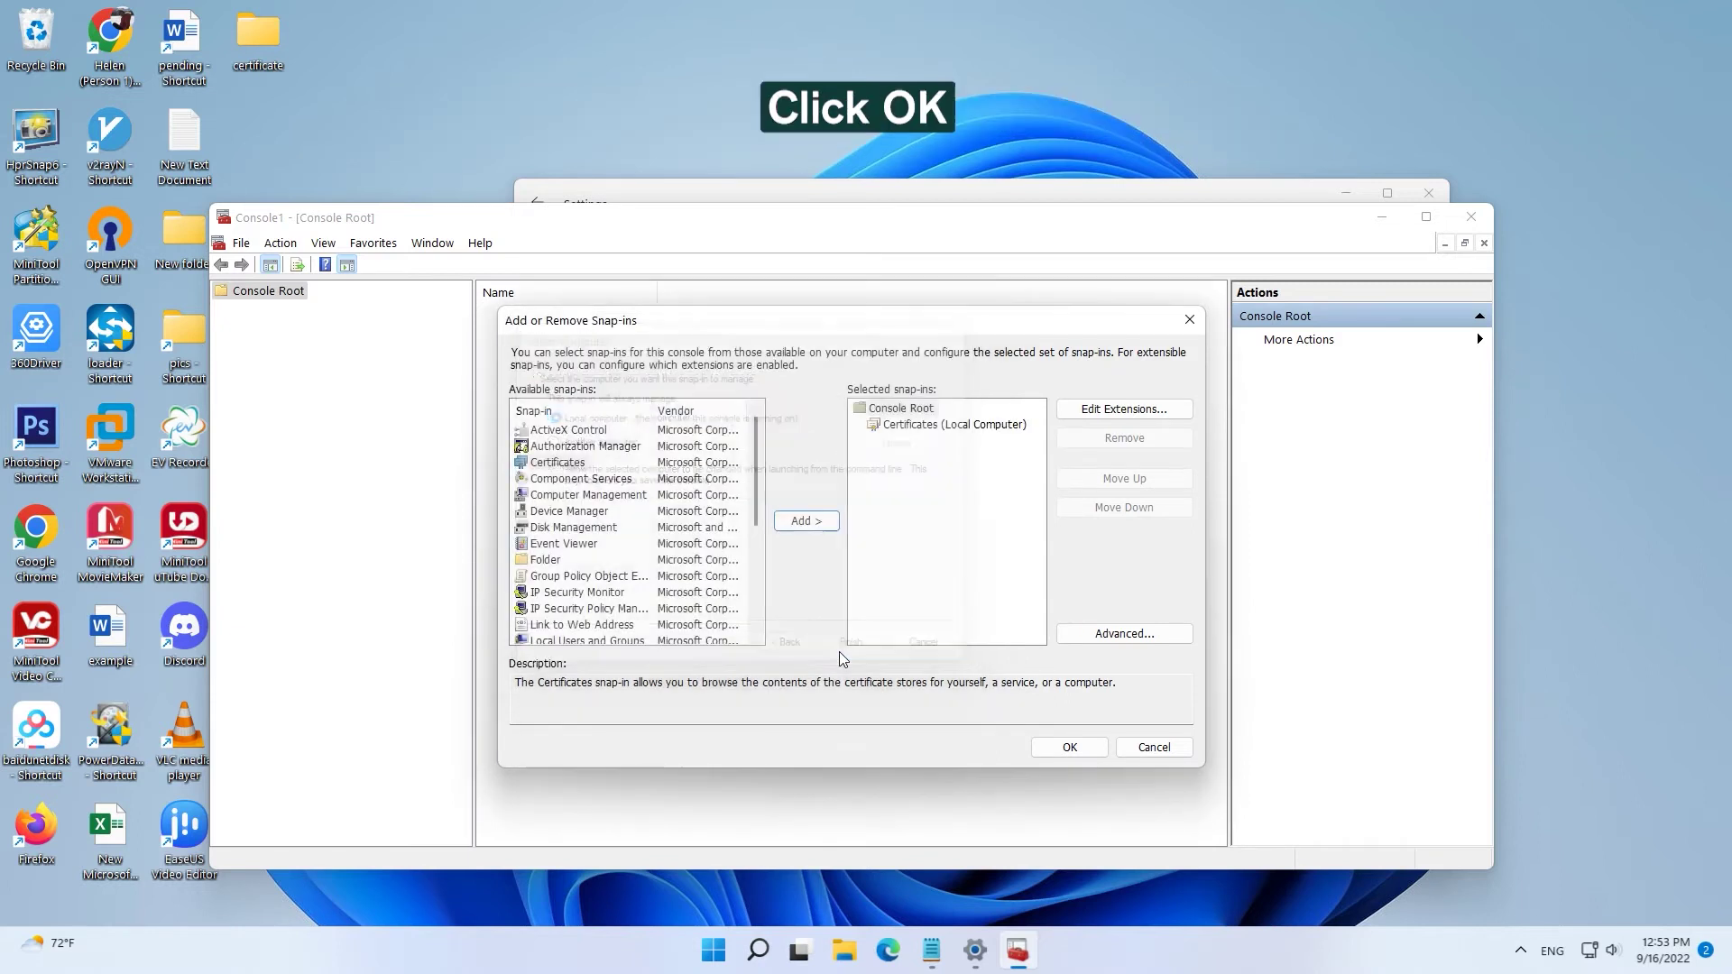
{"action": "left_click", "coordinate": [1055, 751]}
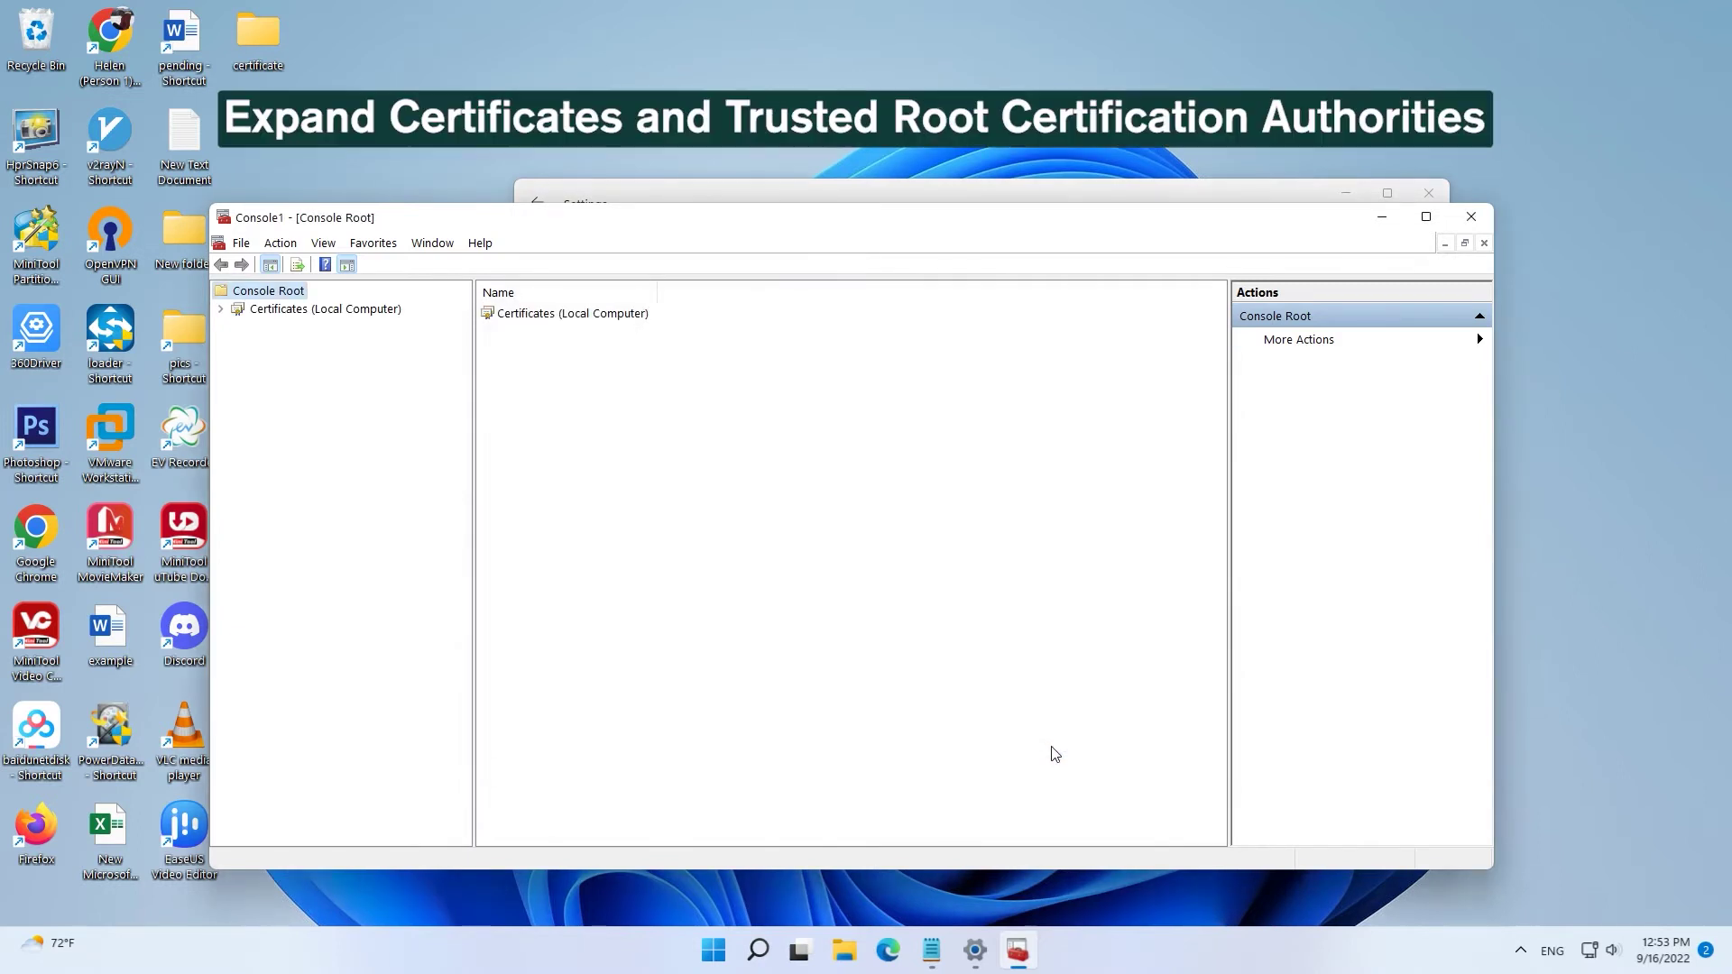
Start All Tasks > Import on Local Computer's Trusted Root Certification Authorities Certificates folder
{"action": "left_click", "coordinate": [220, 308]}
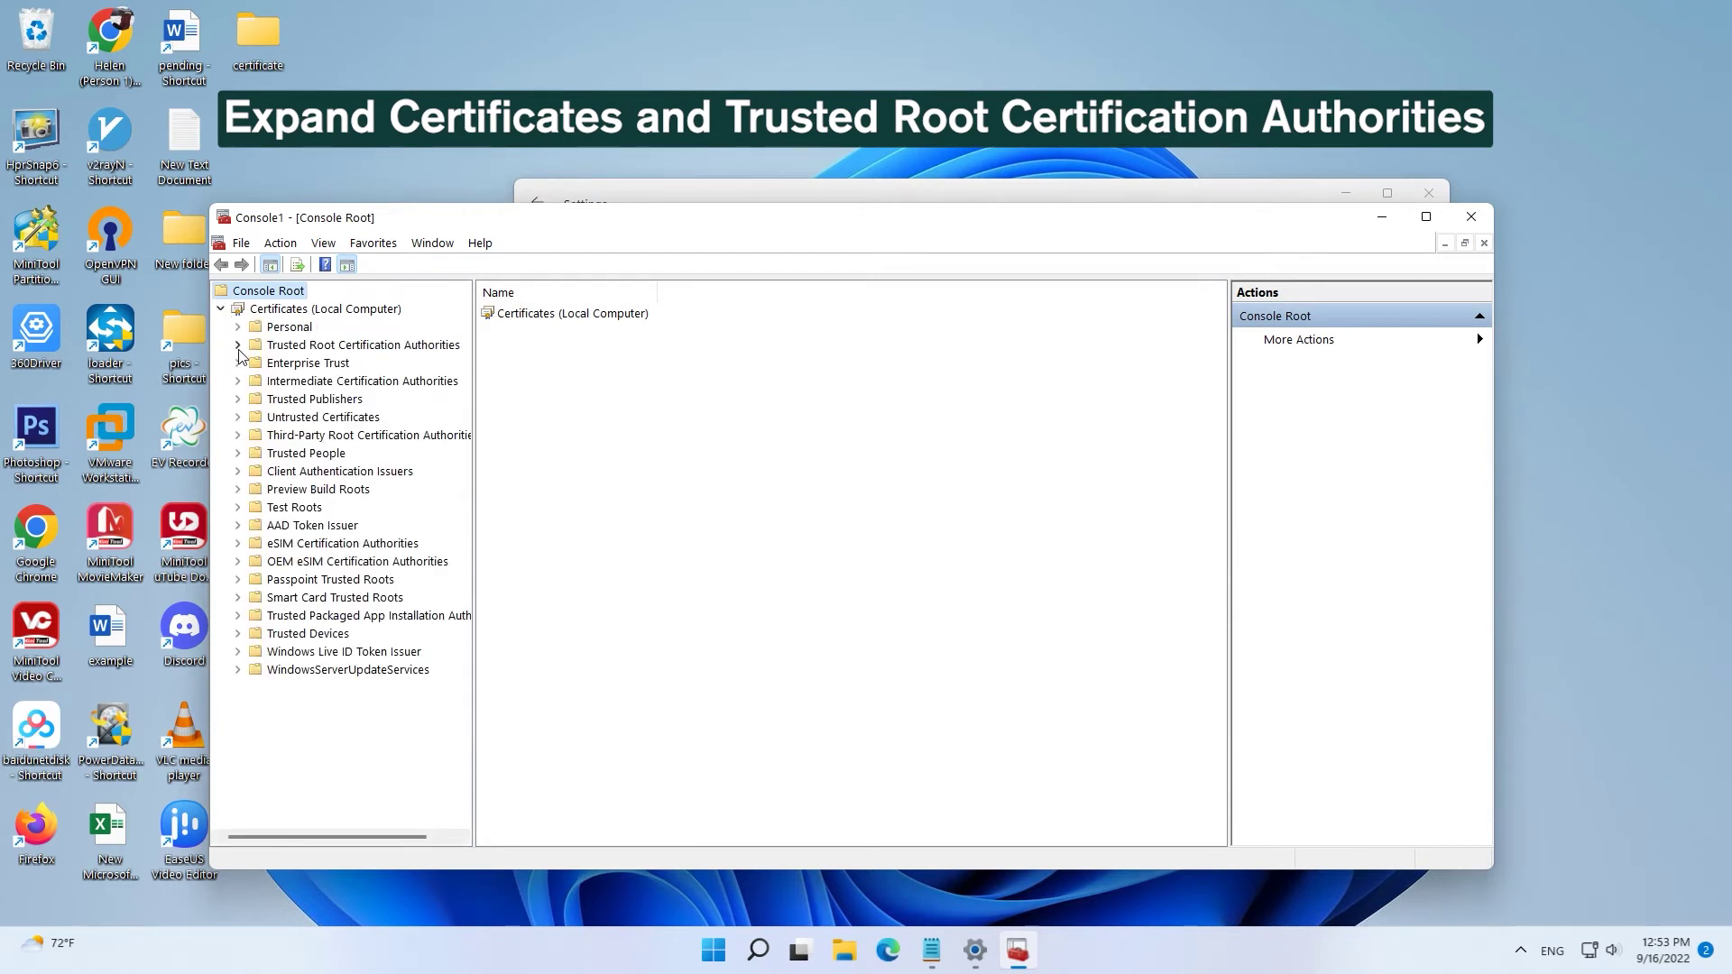
{"action": "left_click", "coordinate": [240, 346]}
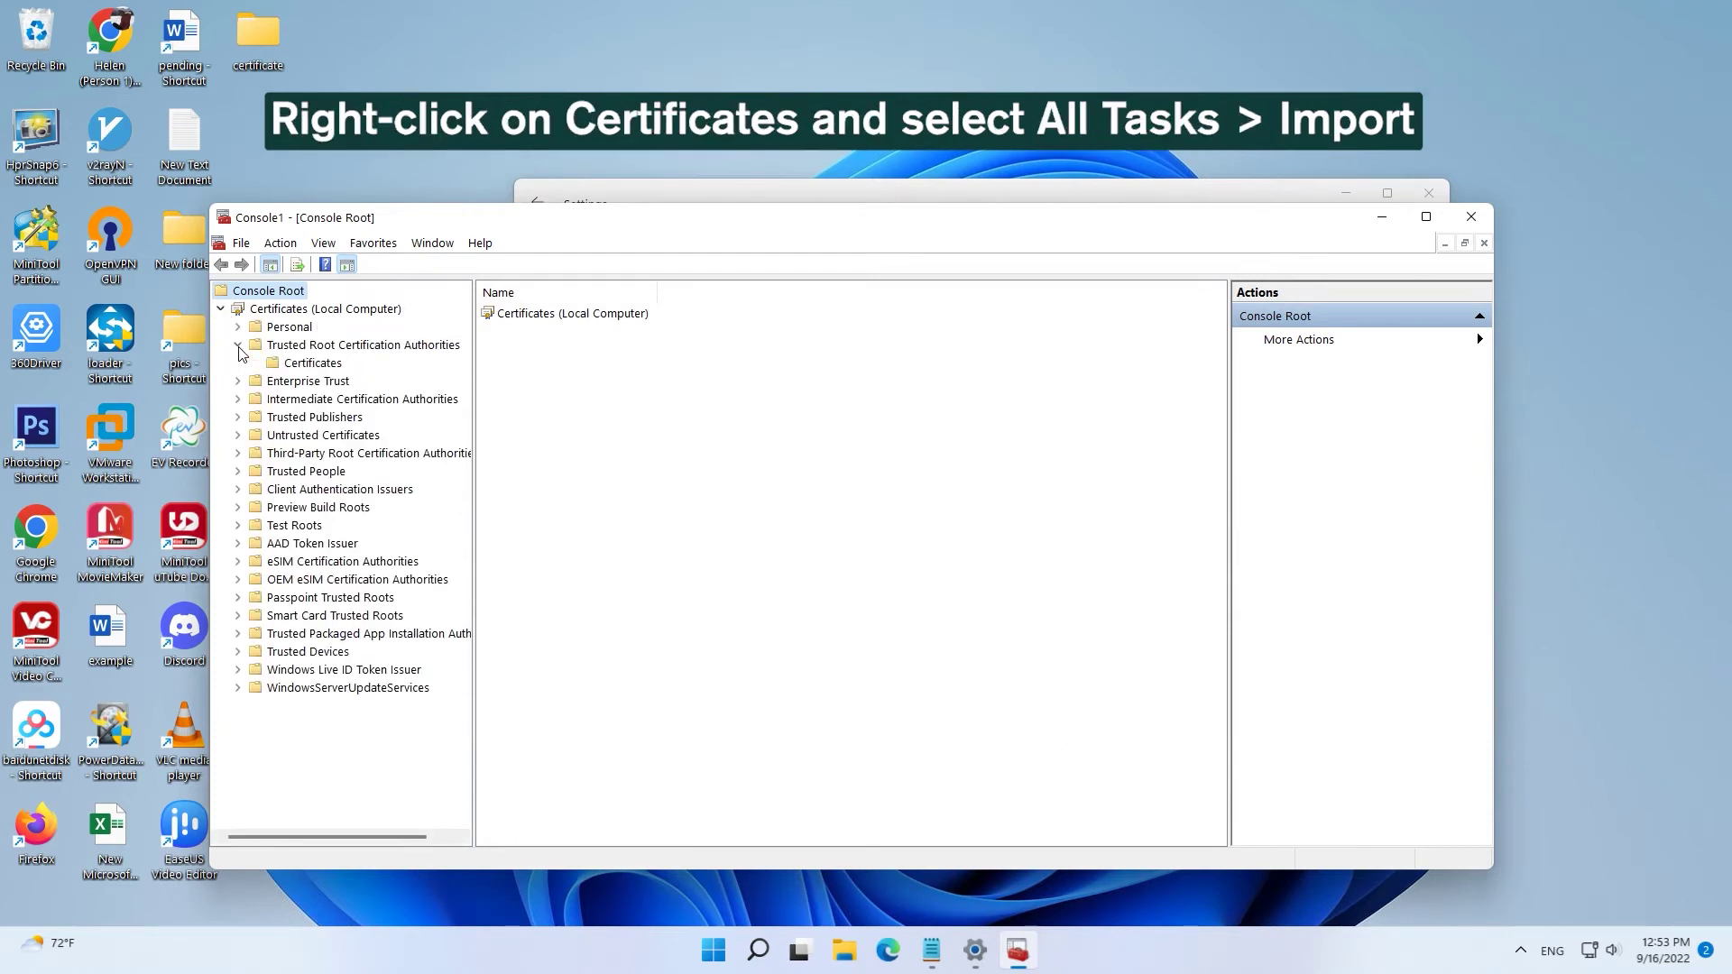
{"action": "right_click", "coordinate": [312, 363]}
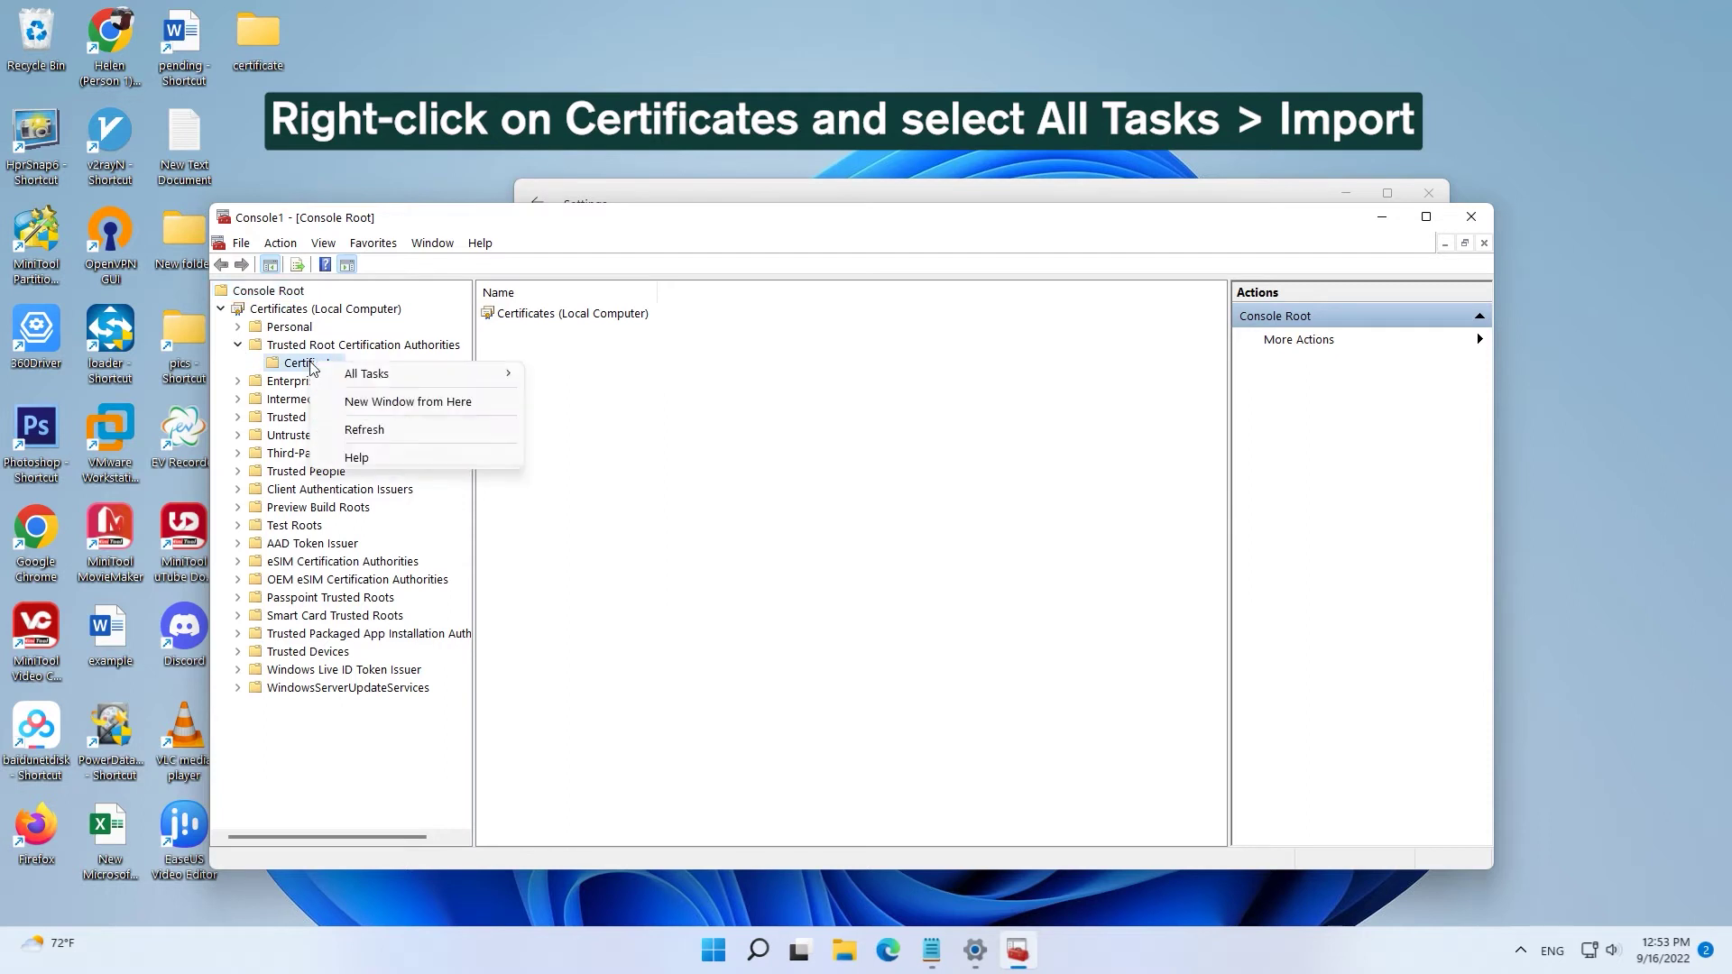
{"action": "mouse_move", "coordinate": [406, 374]}
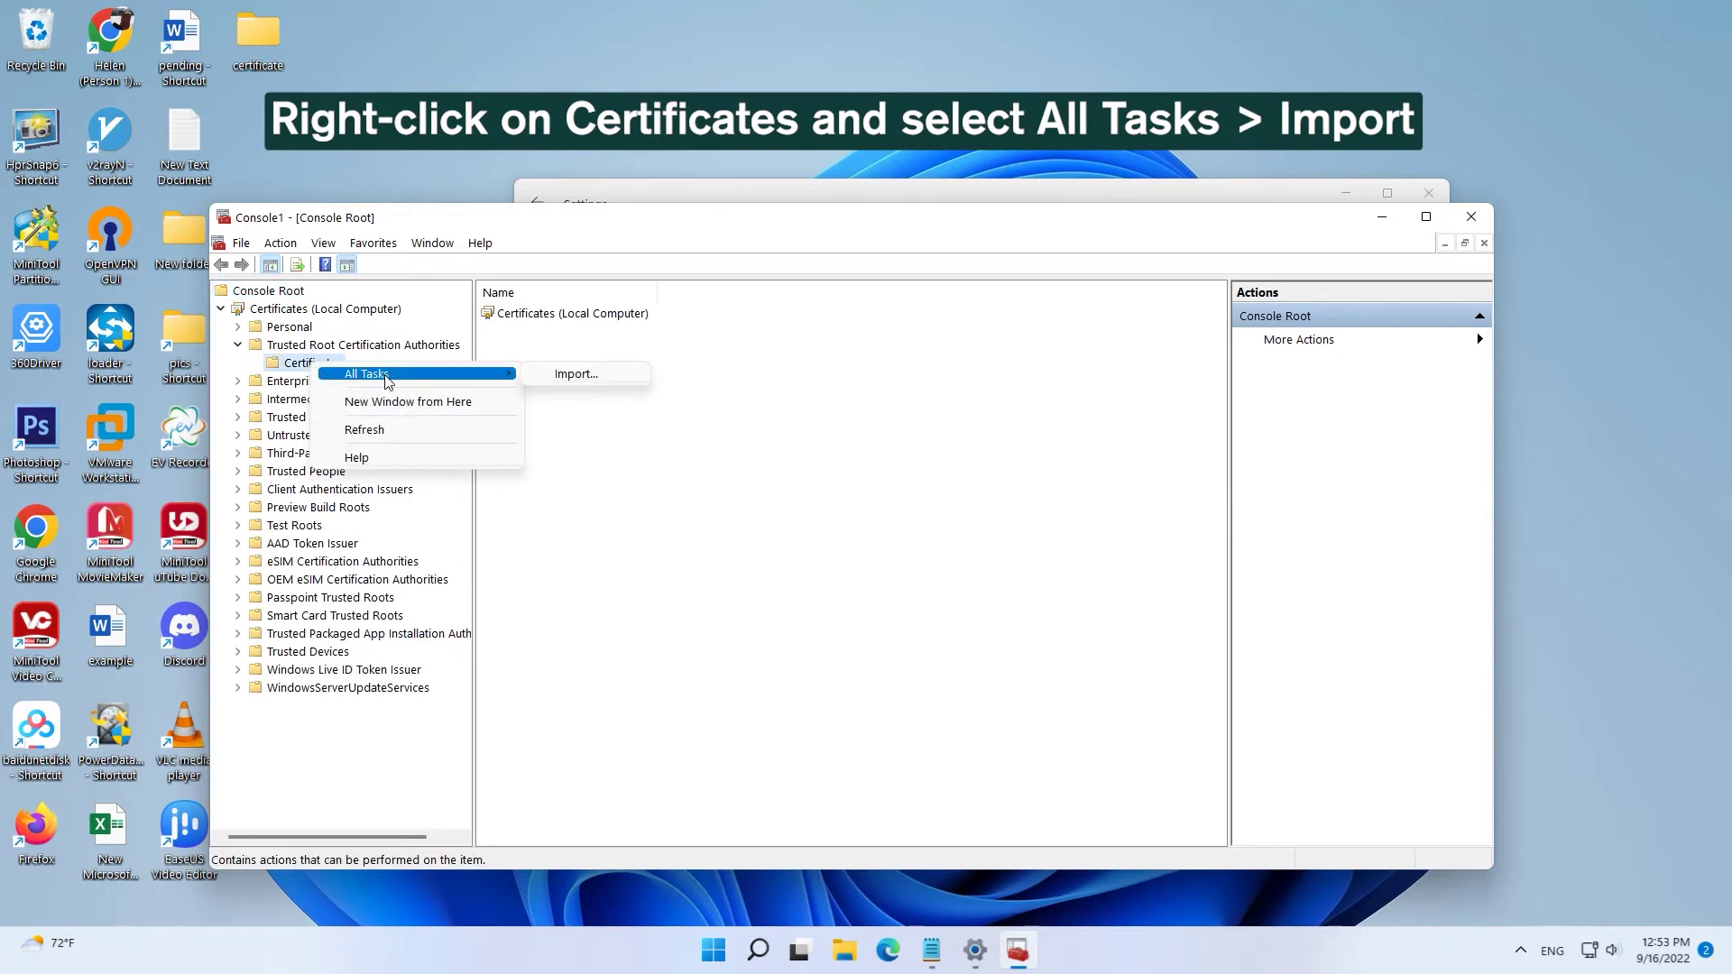
{"action": "left_click", "coordinate": [574, 375]}
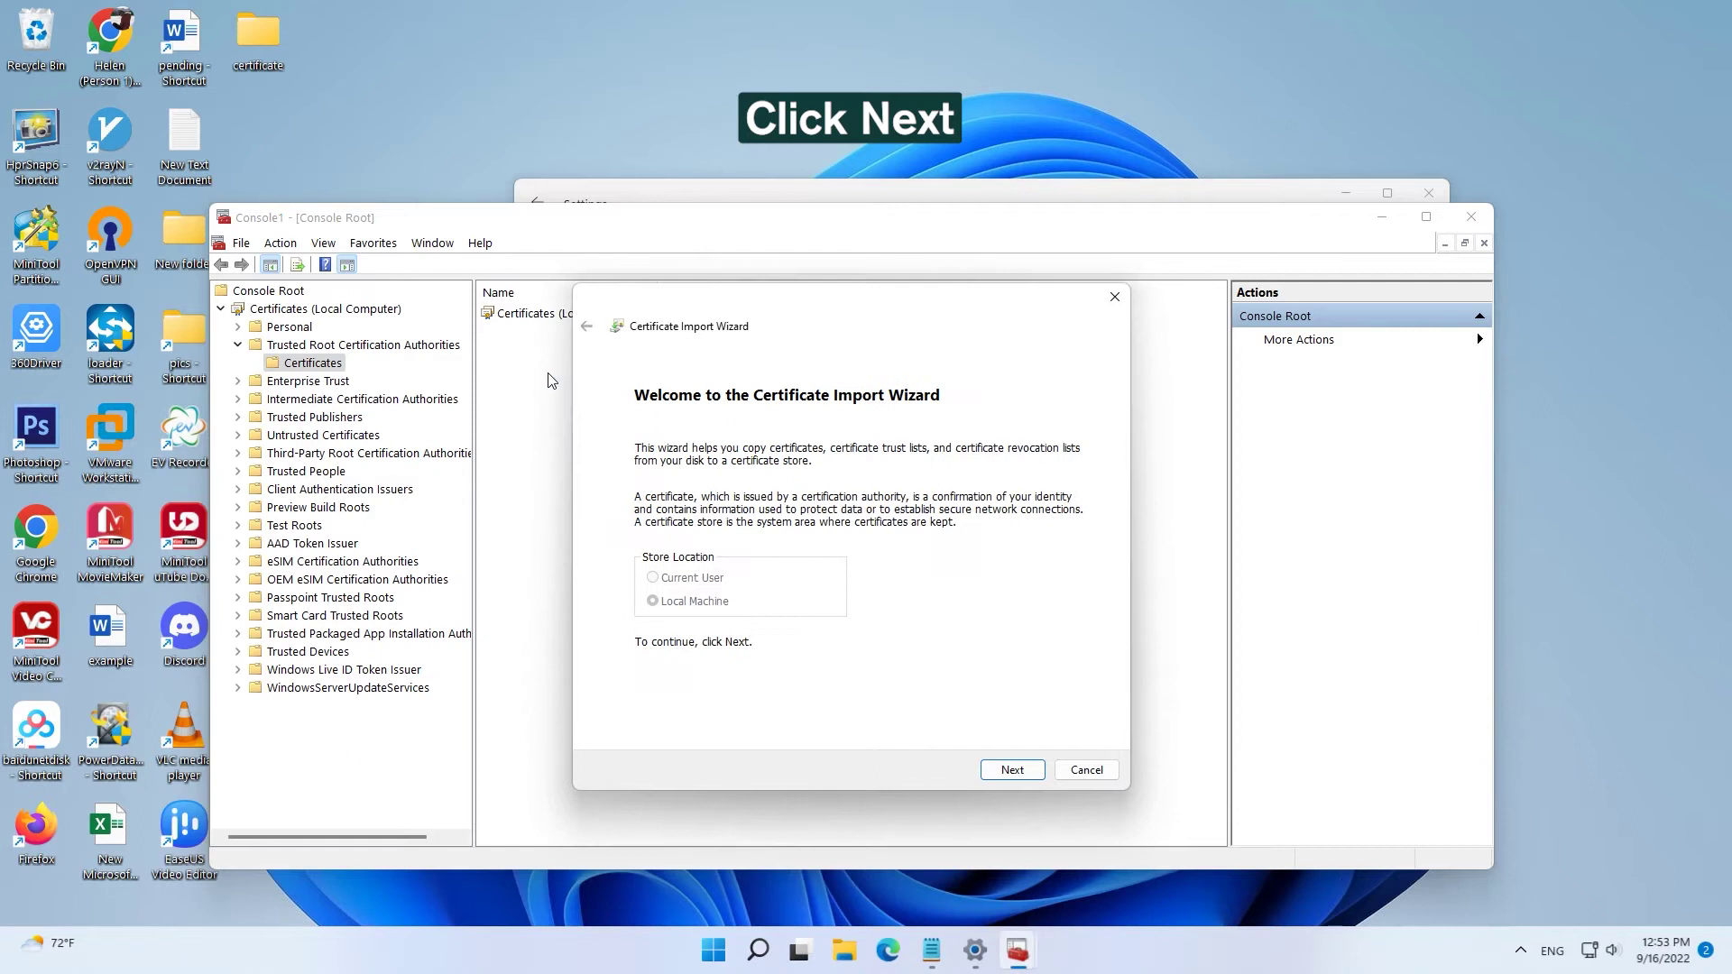
Select sybetek.eastus.cloudapp.azure.com from Desktop\certificate, showing All Files (*.*)
{"action": "left_click", "coordinate": [1012, 771]}
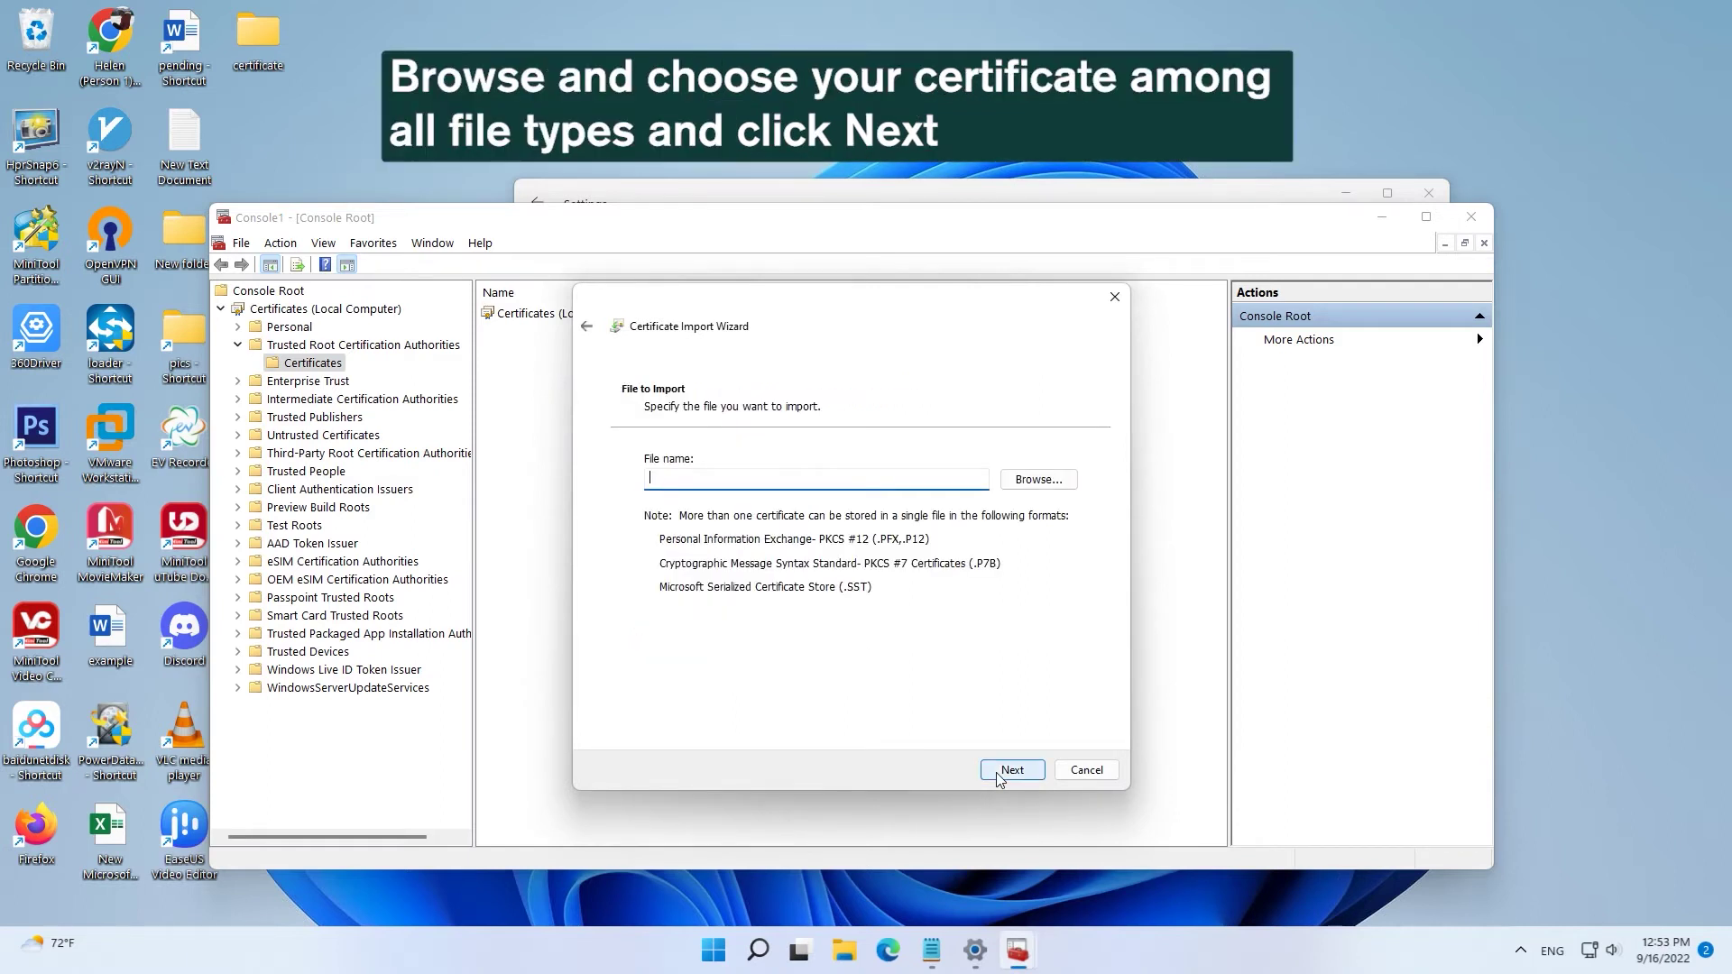
{"action": "left_click", "coordinate": [1022, 483]}
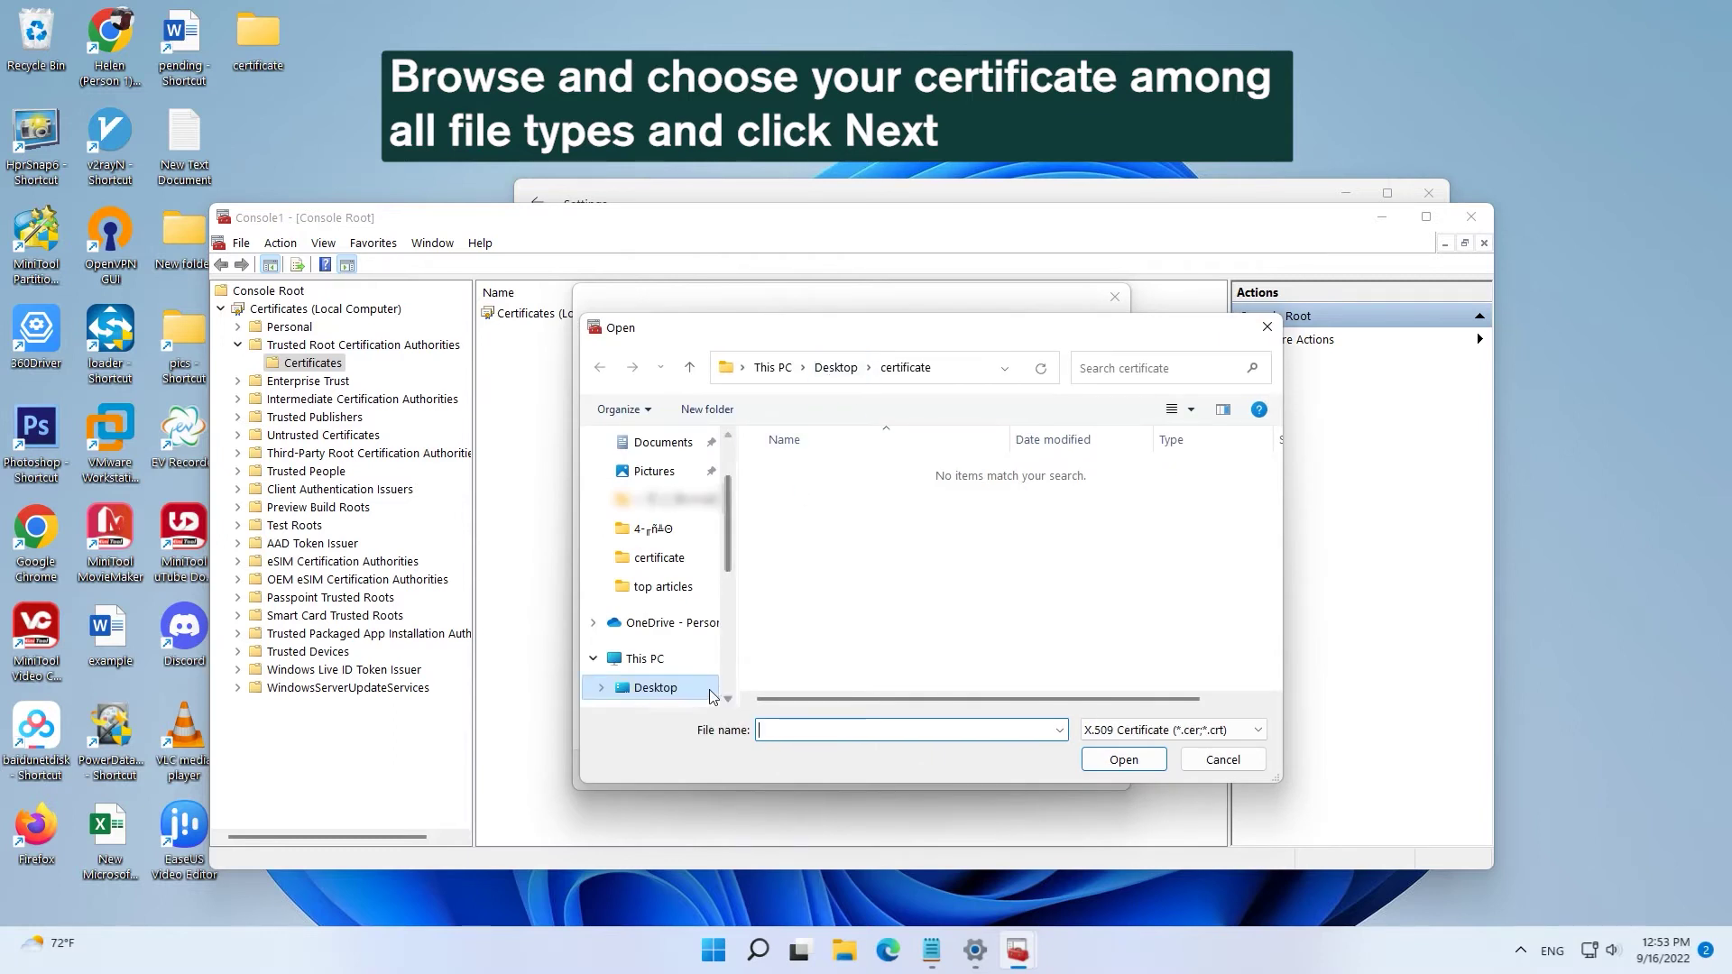
{"action": "left_click", "coordinate": [655, 687]}
{"action": "double_click", "coordinate": [841, 481]}
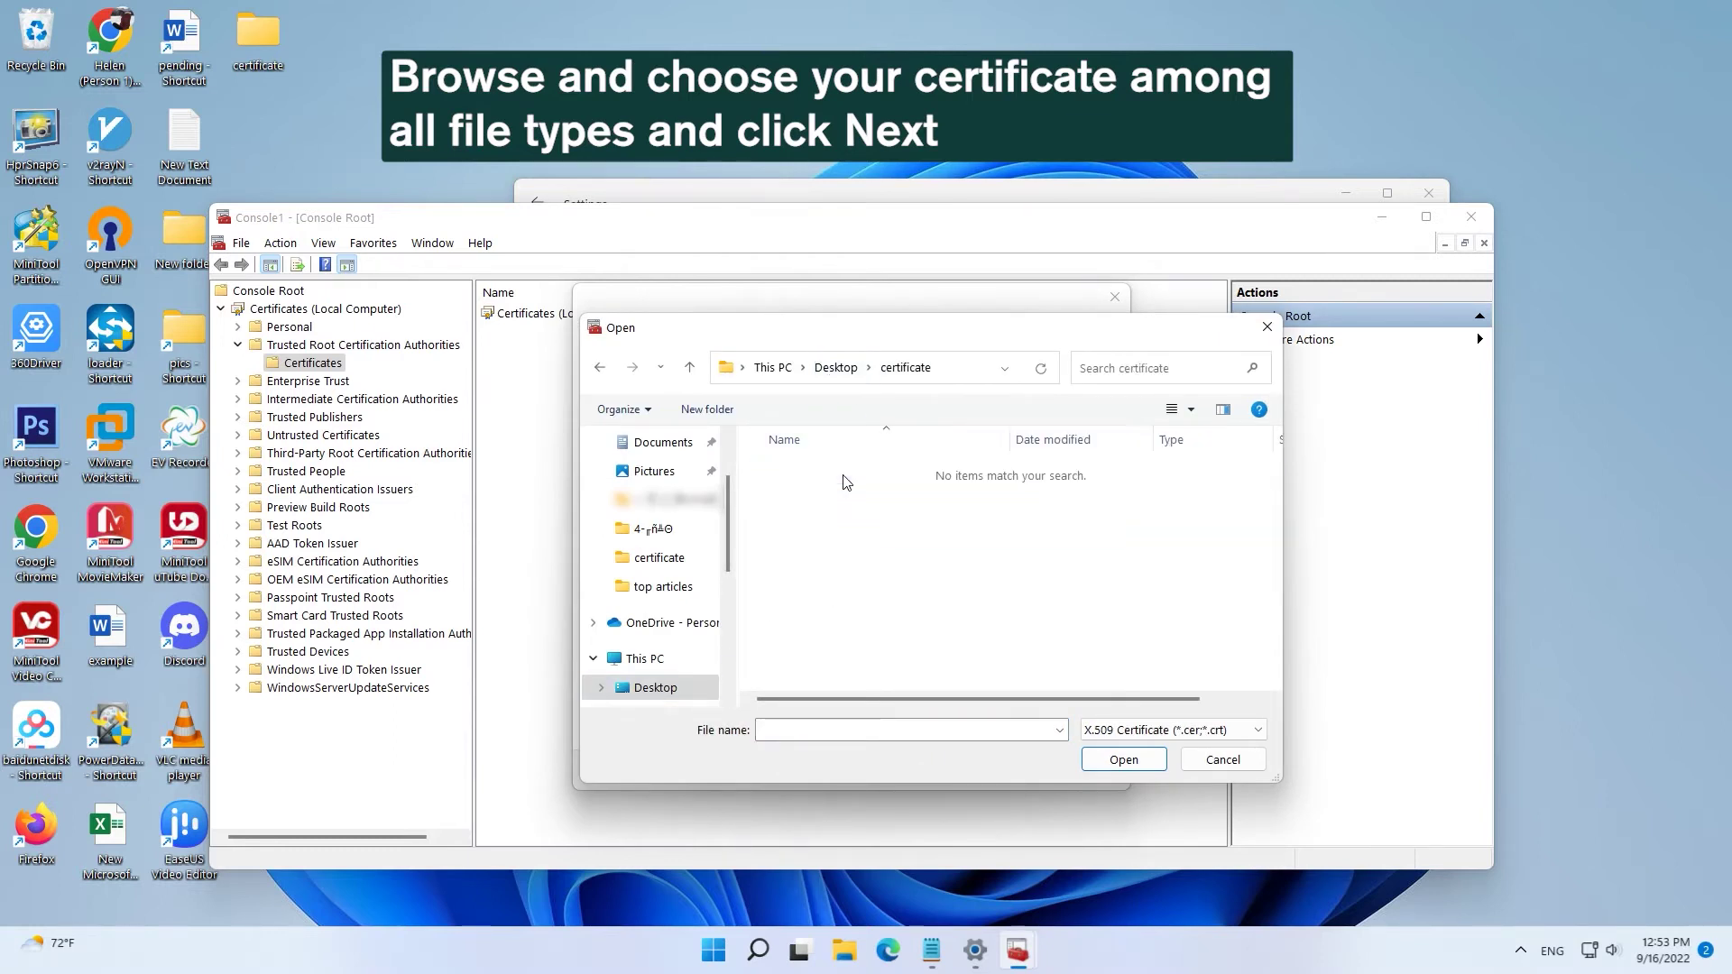
{"action": "left_click", "coordinate": [1248, 737]}
{"action": "left_click", "coordinate": [1113, 841]}
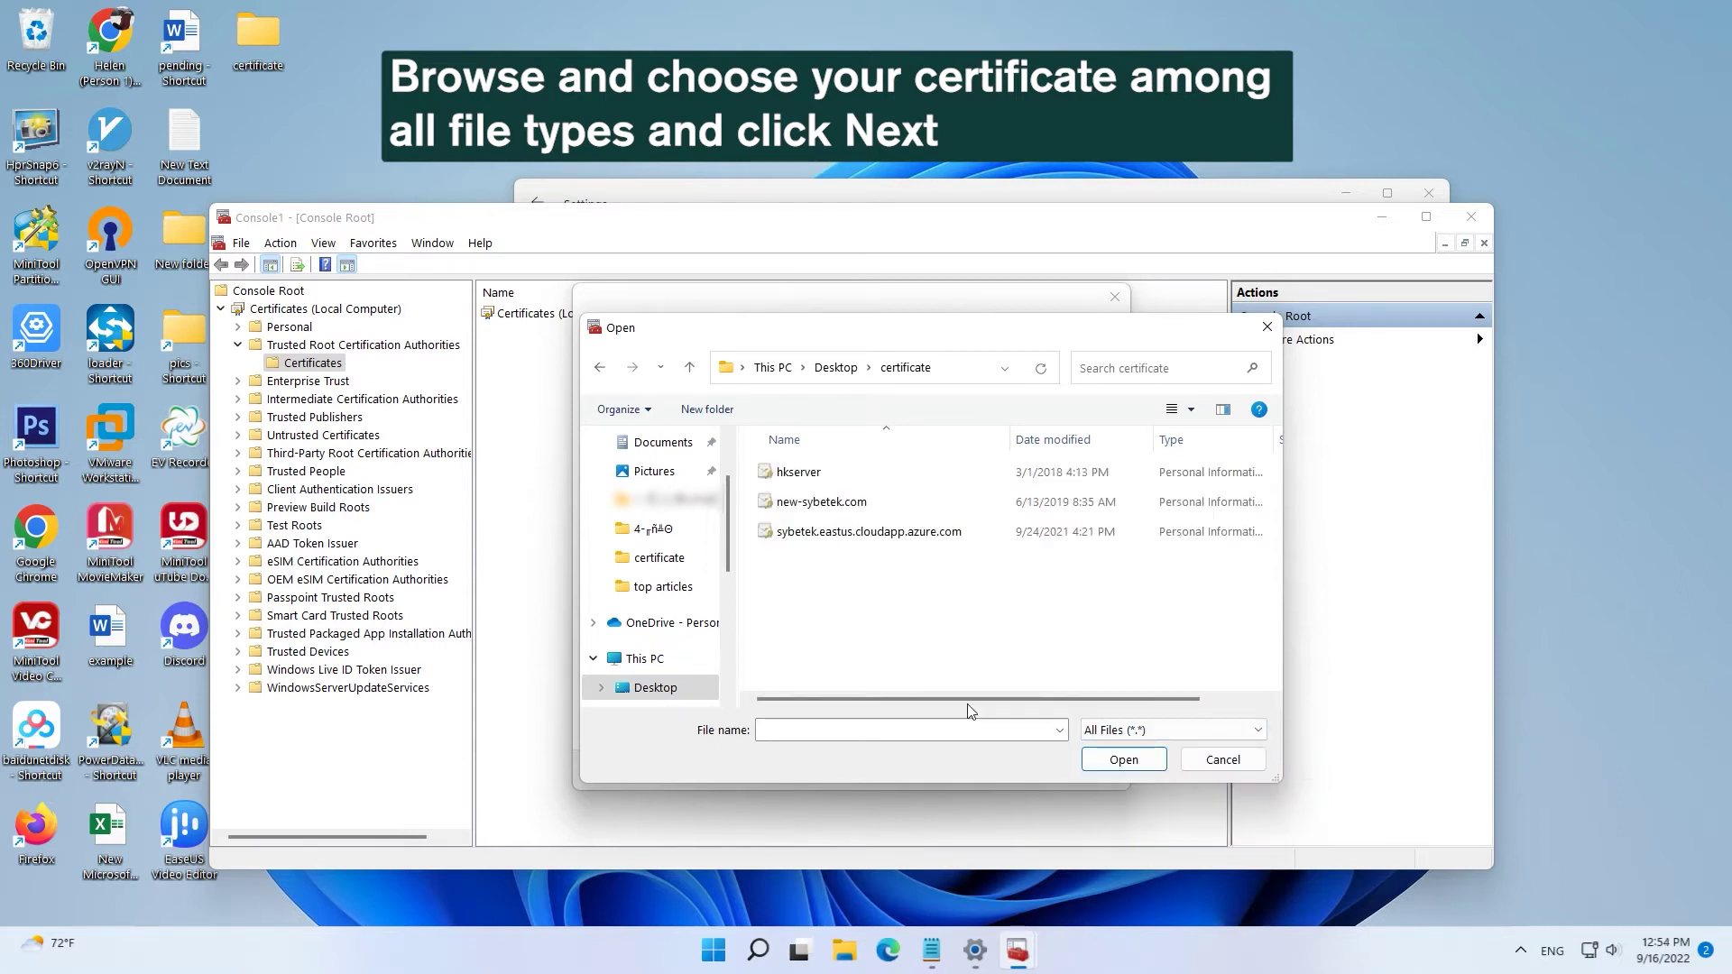
{"action": "left_click", "coordinate": [852, 531]}
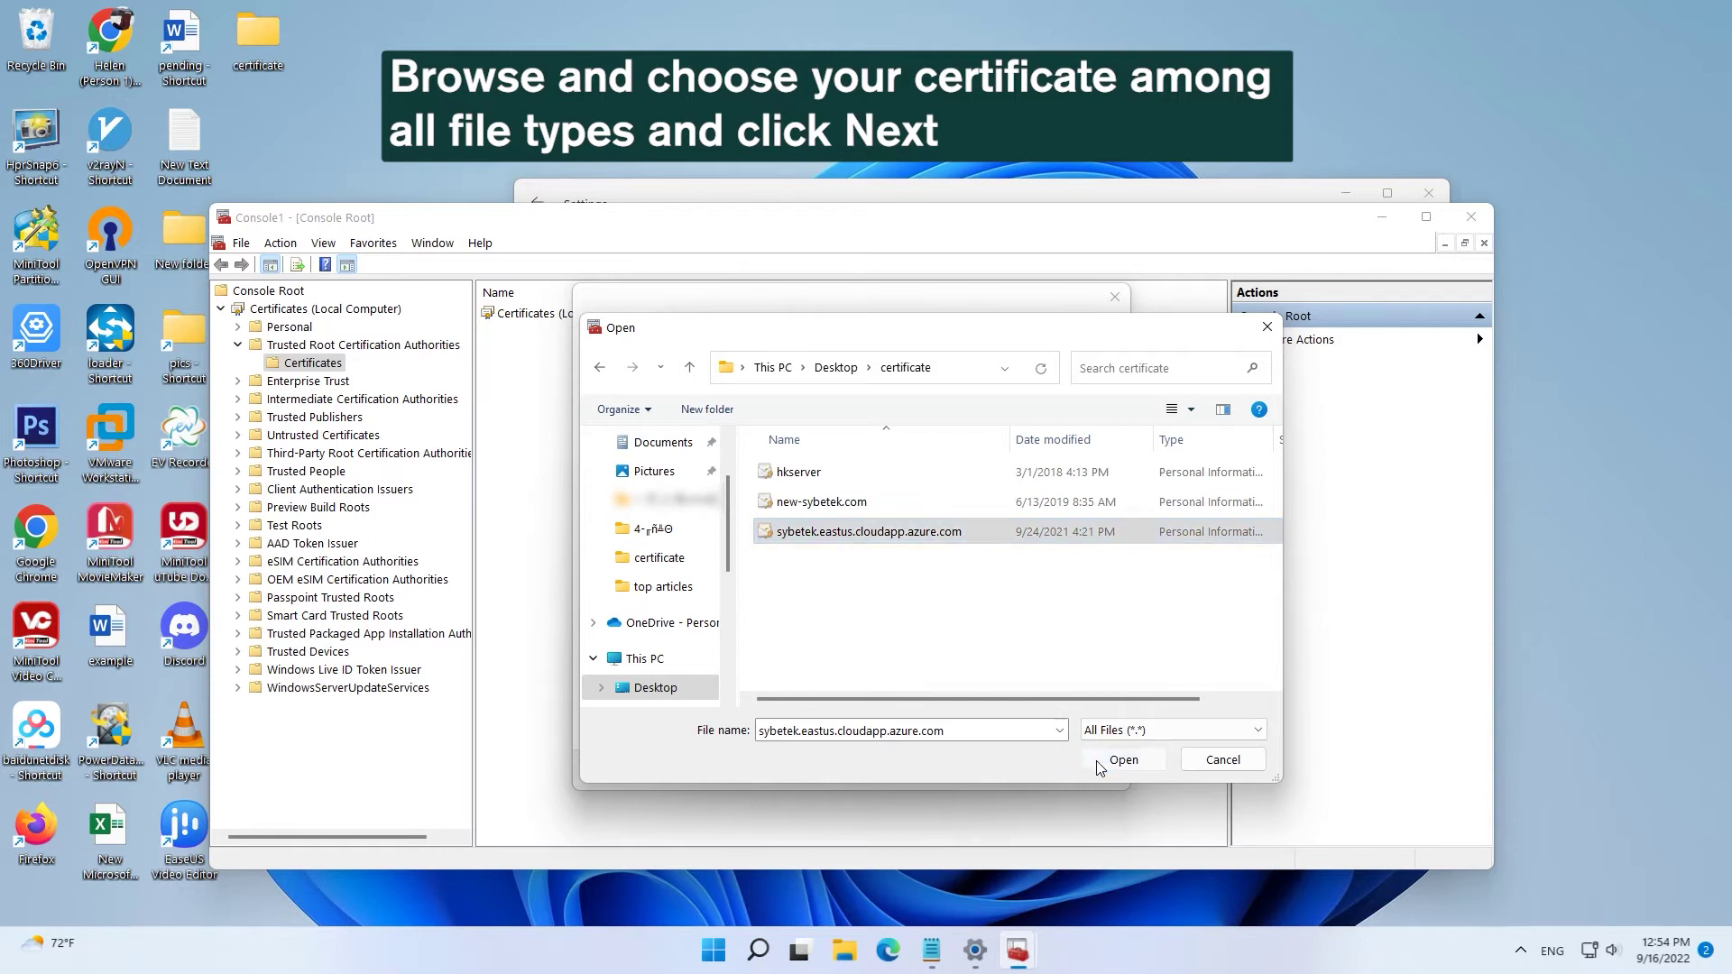
{"action": "left_click", "coordinate": [1122, 762]}
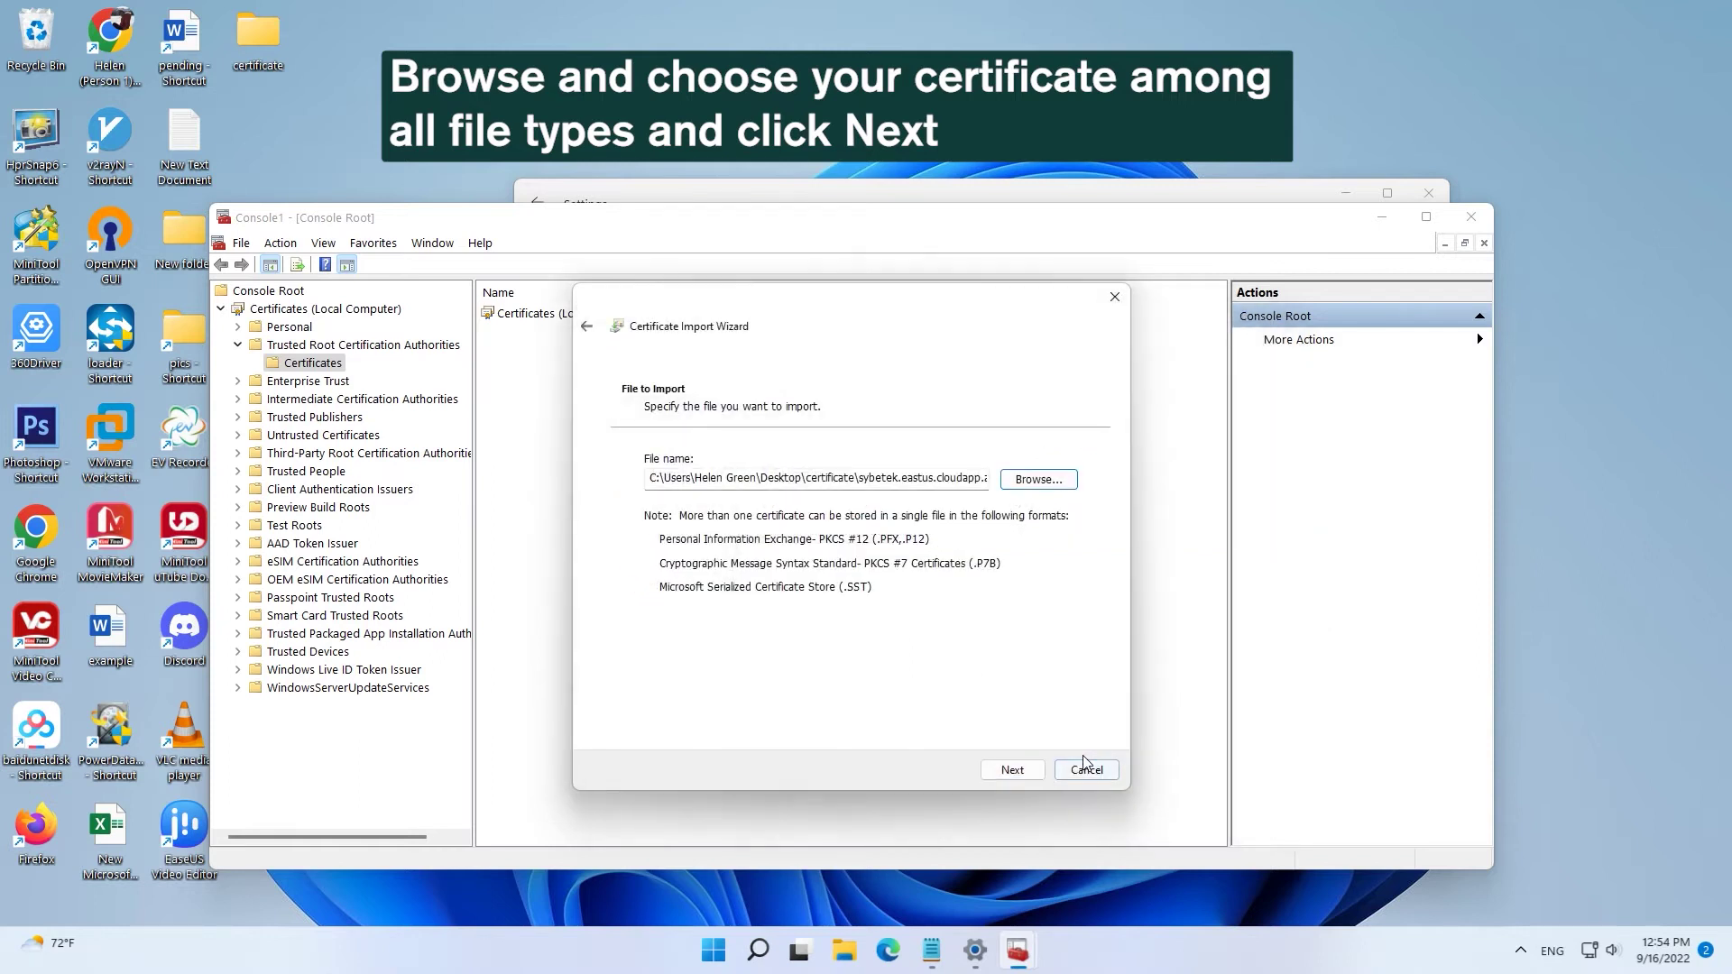
Complete the import with the private key password, then close Console1 without saving
{"action": "left_click", "coordinate": [1013, 770]}
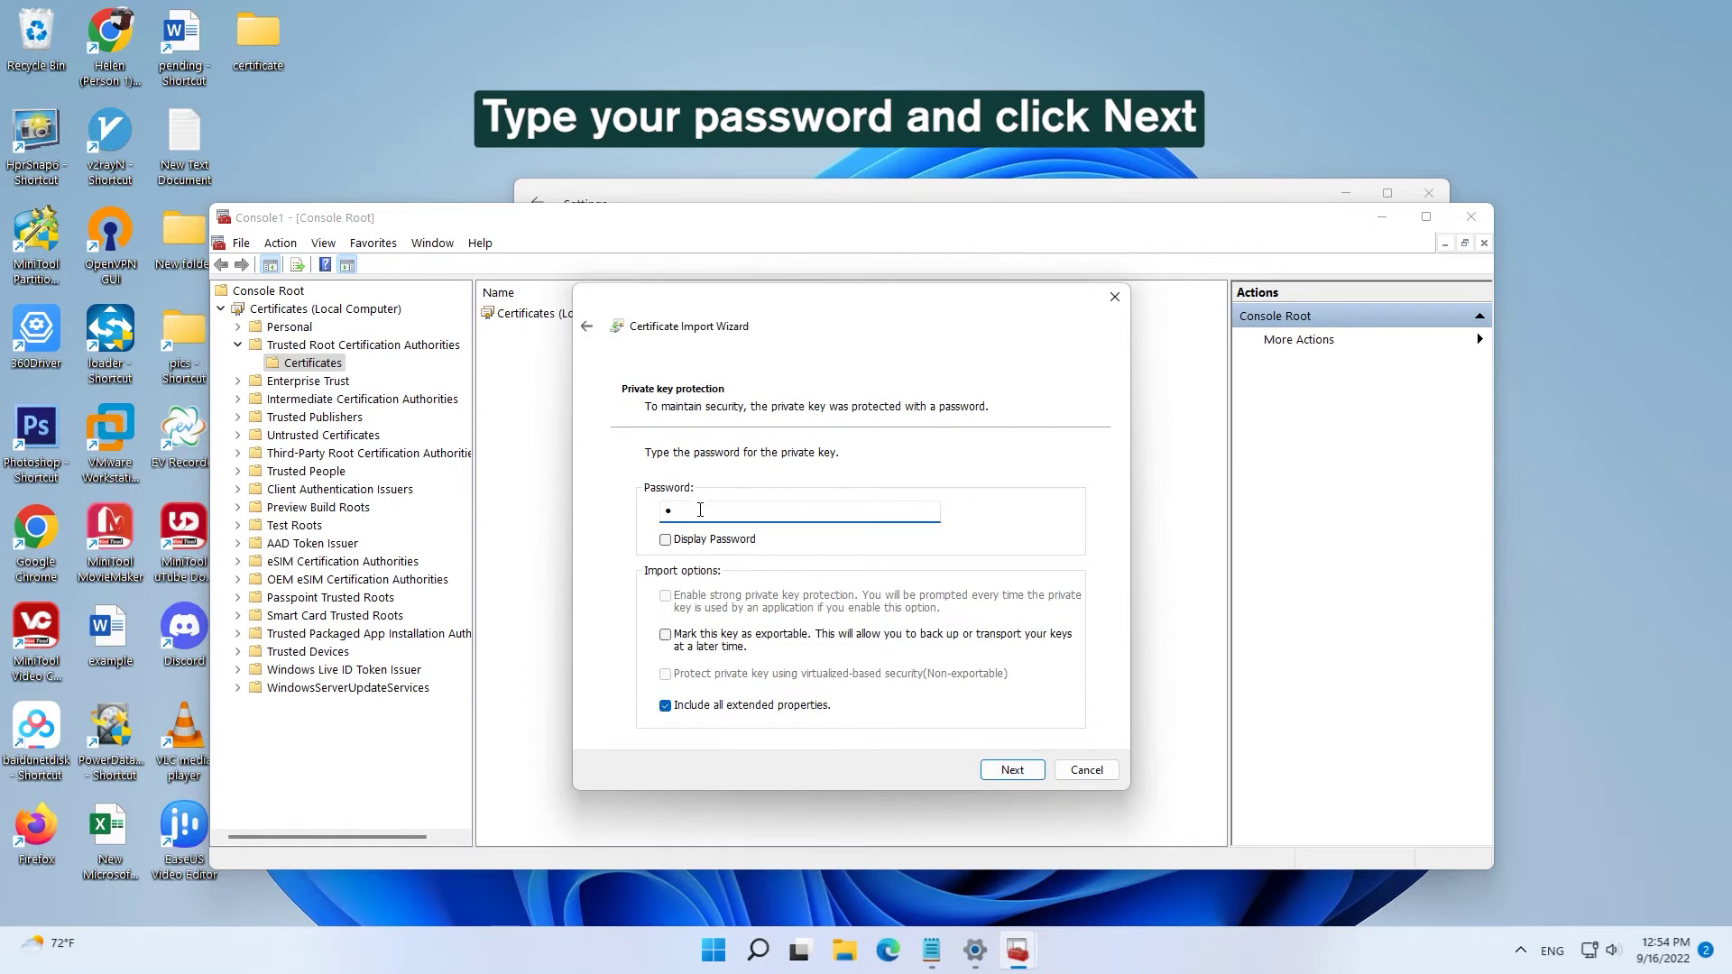
{"action": "type", "text": "•"}
{"action": "left_click", "coordinate": [1012, 770]}
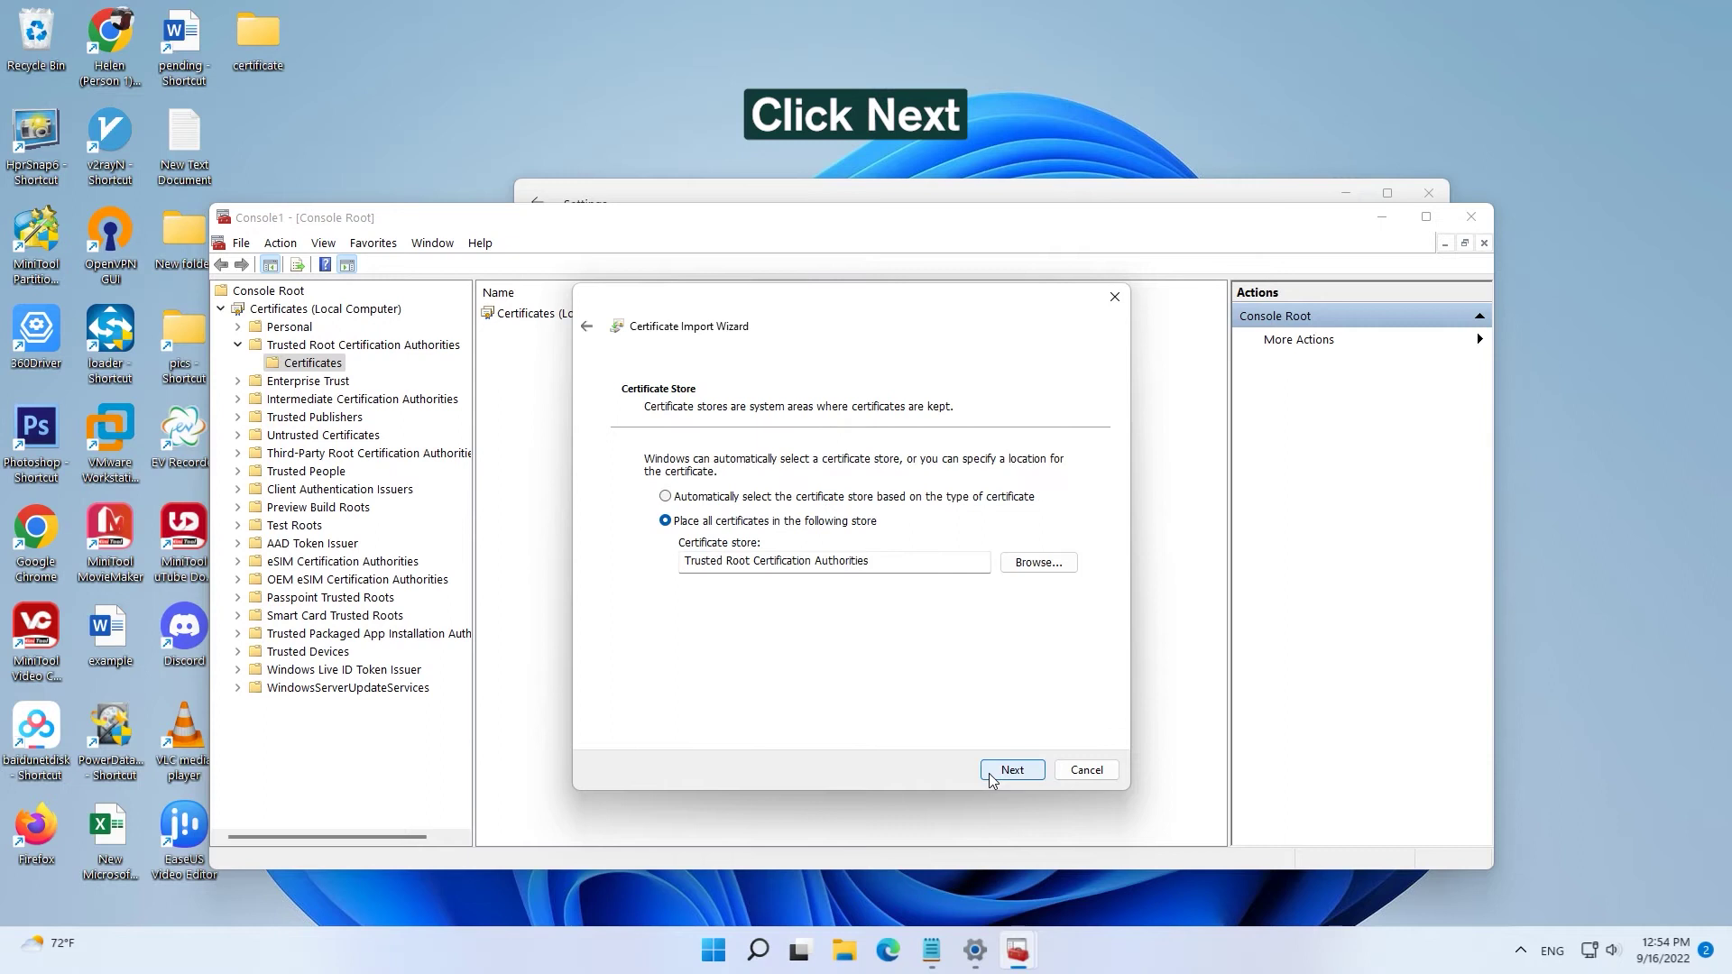
{"action": "left_click", "coordinate": [998, 777]}
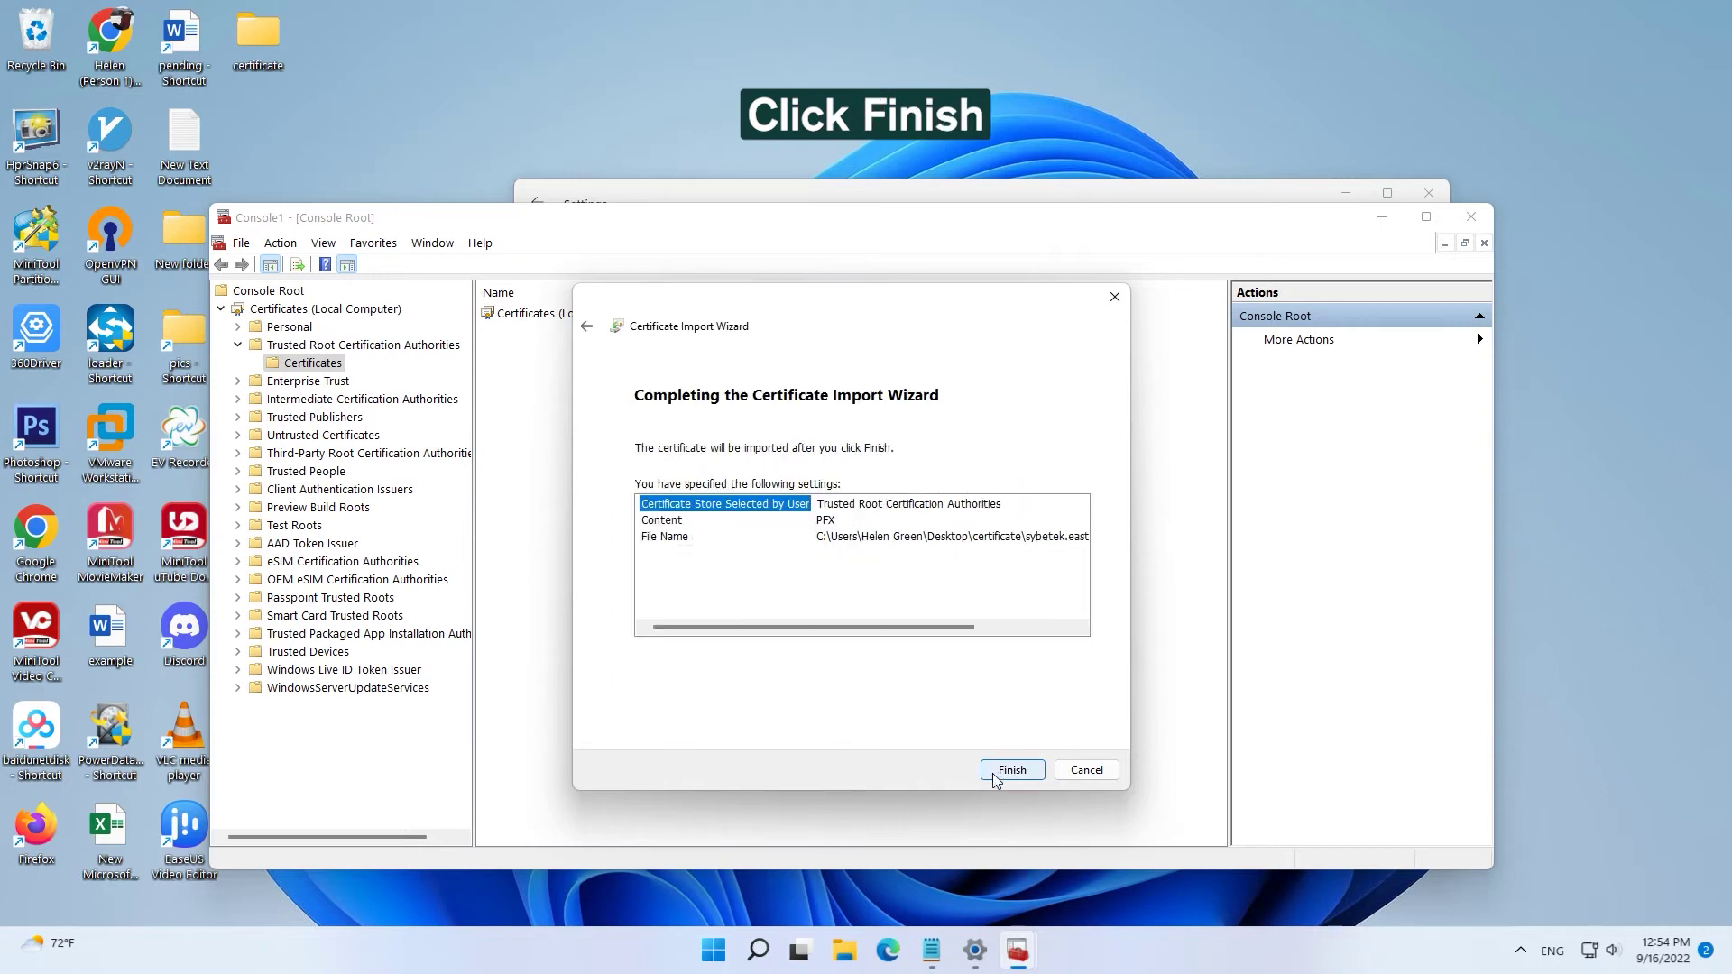
{"action": "left_click", "coordinate": [1010, 771]}
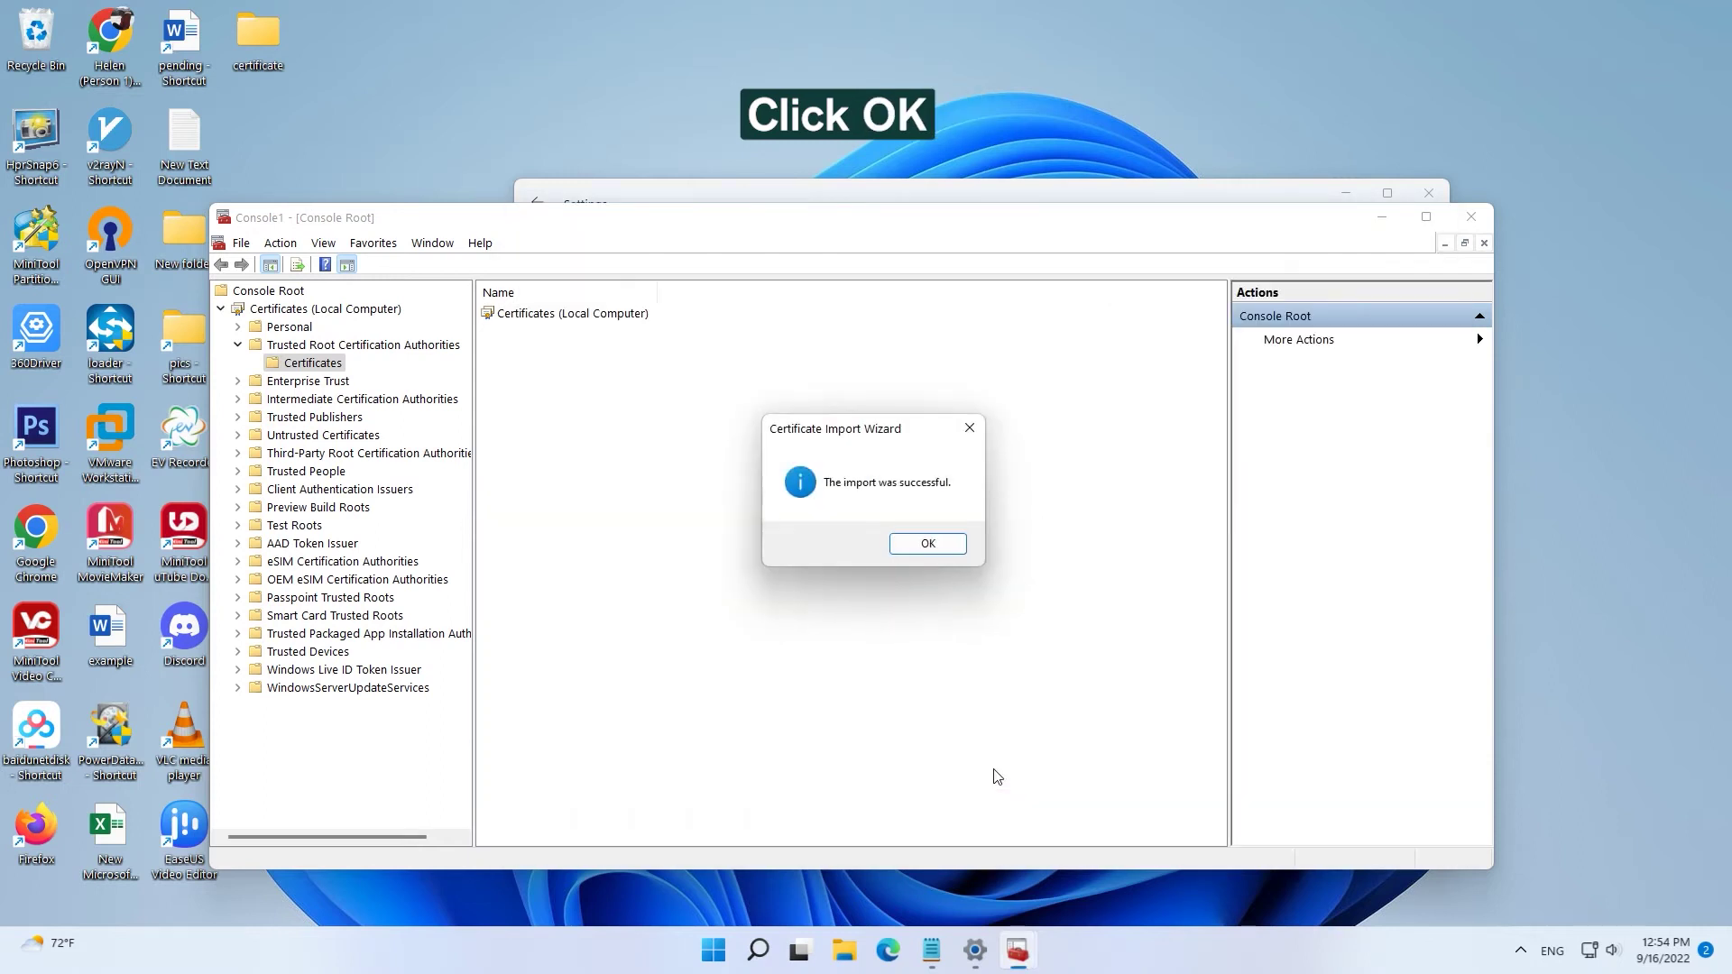
{"action": "left_click", "coordinate": [928, 542]}
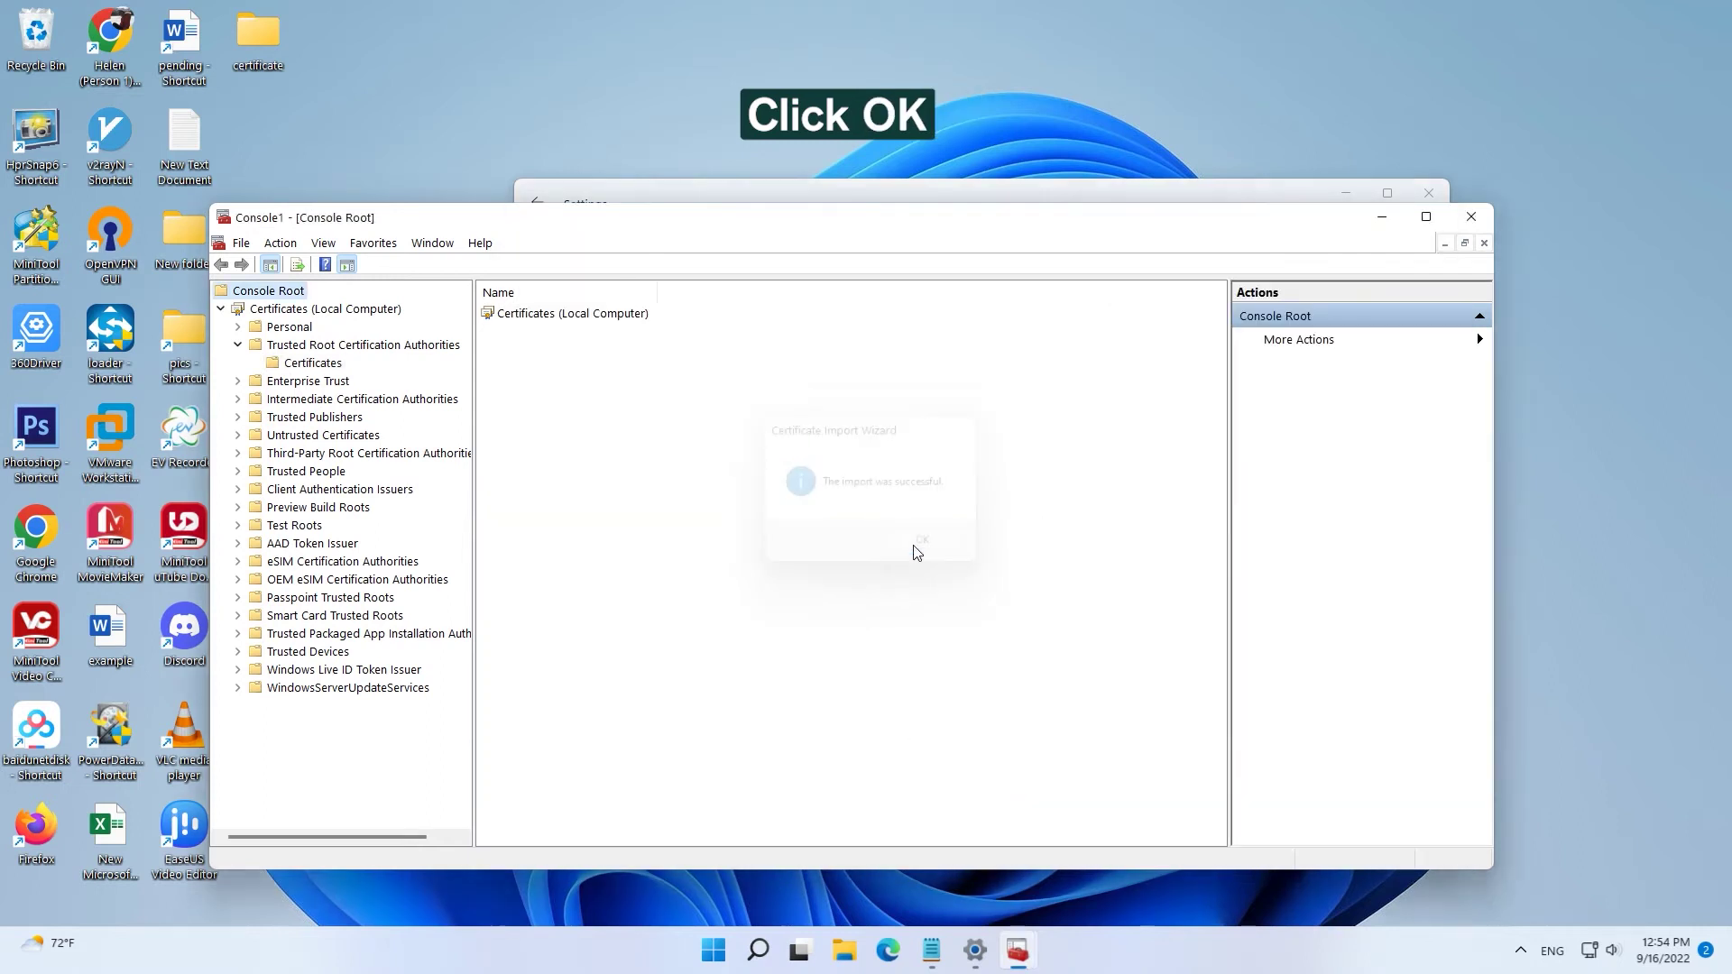
{"action": "left_click", "coordinate": [1470, 216]}
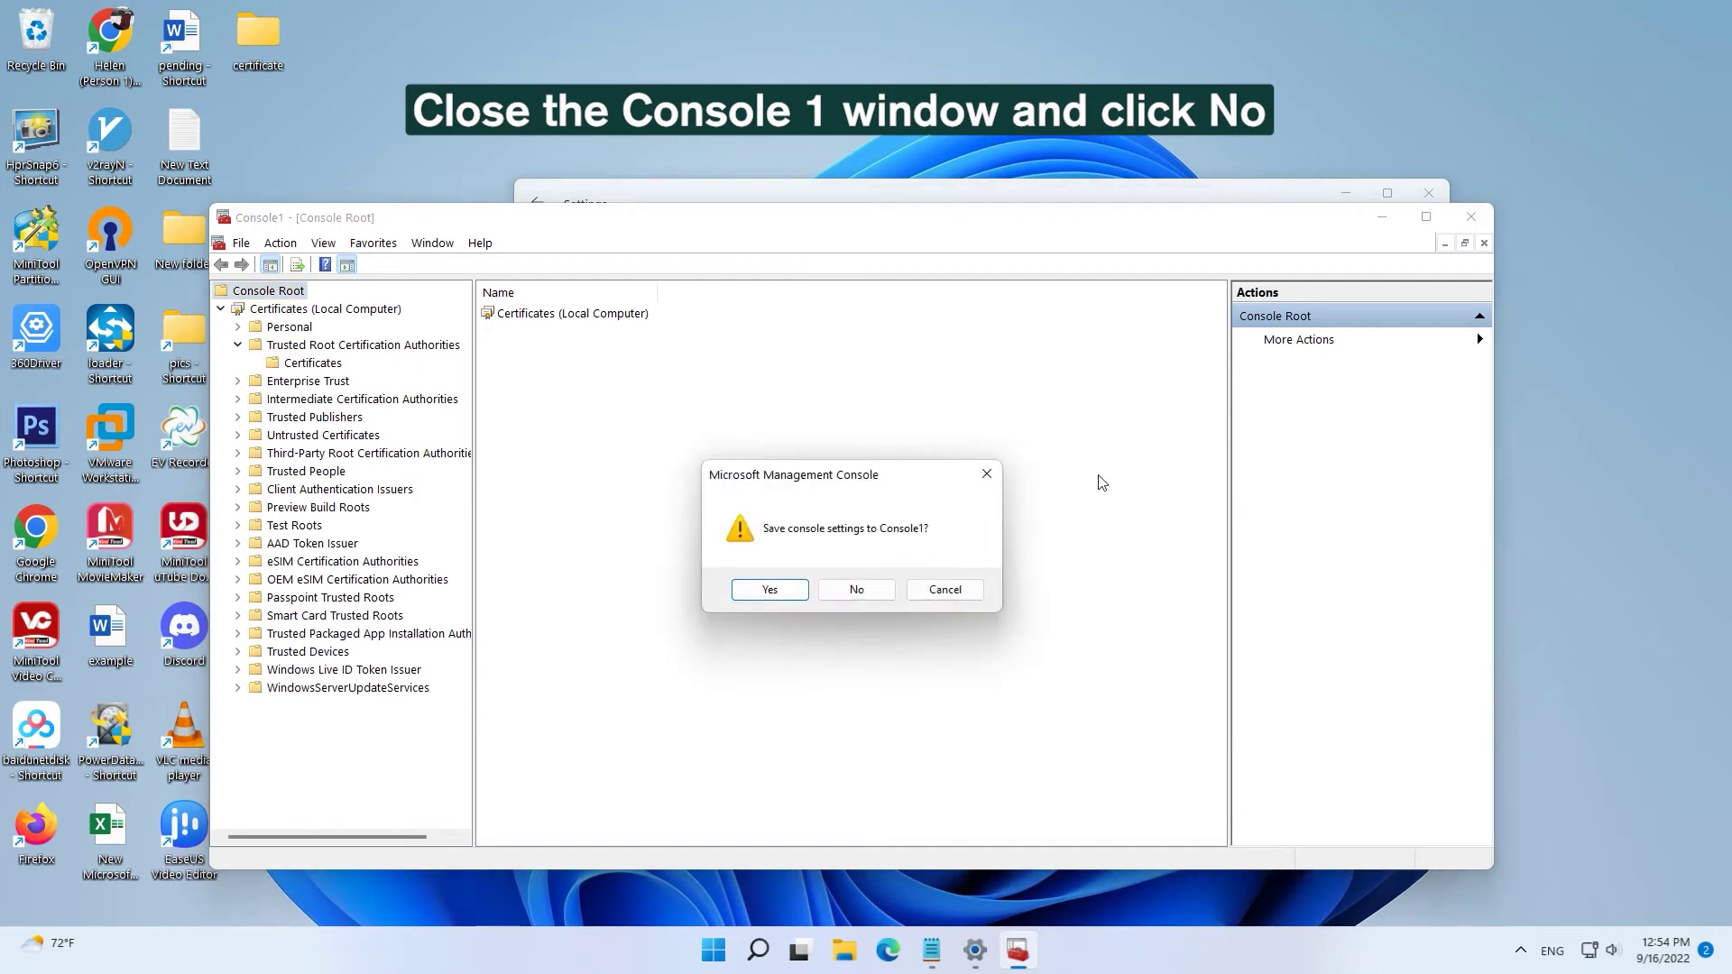
{"action": "left_click", "coordinate": [856, 590]}
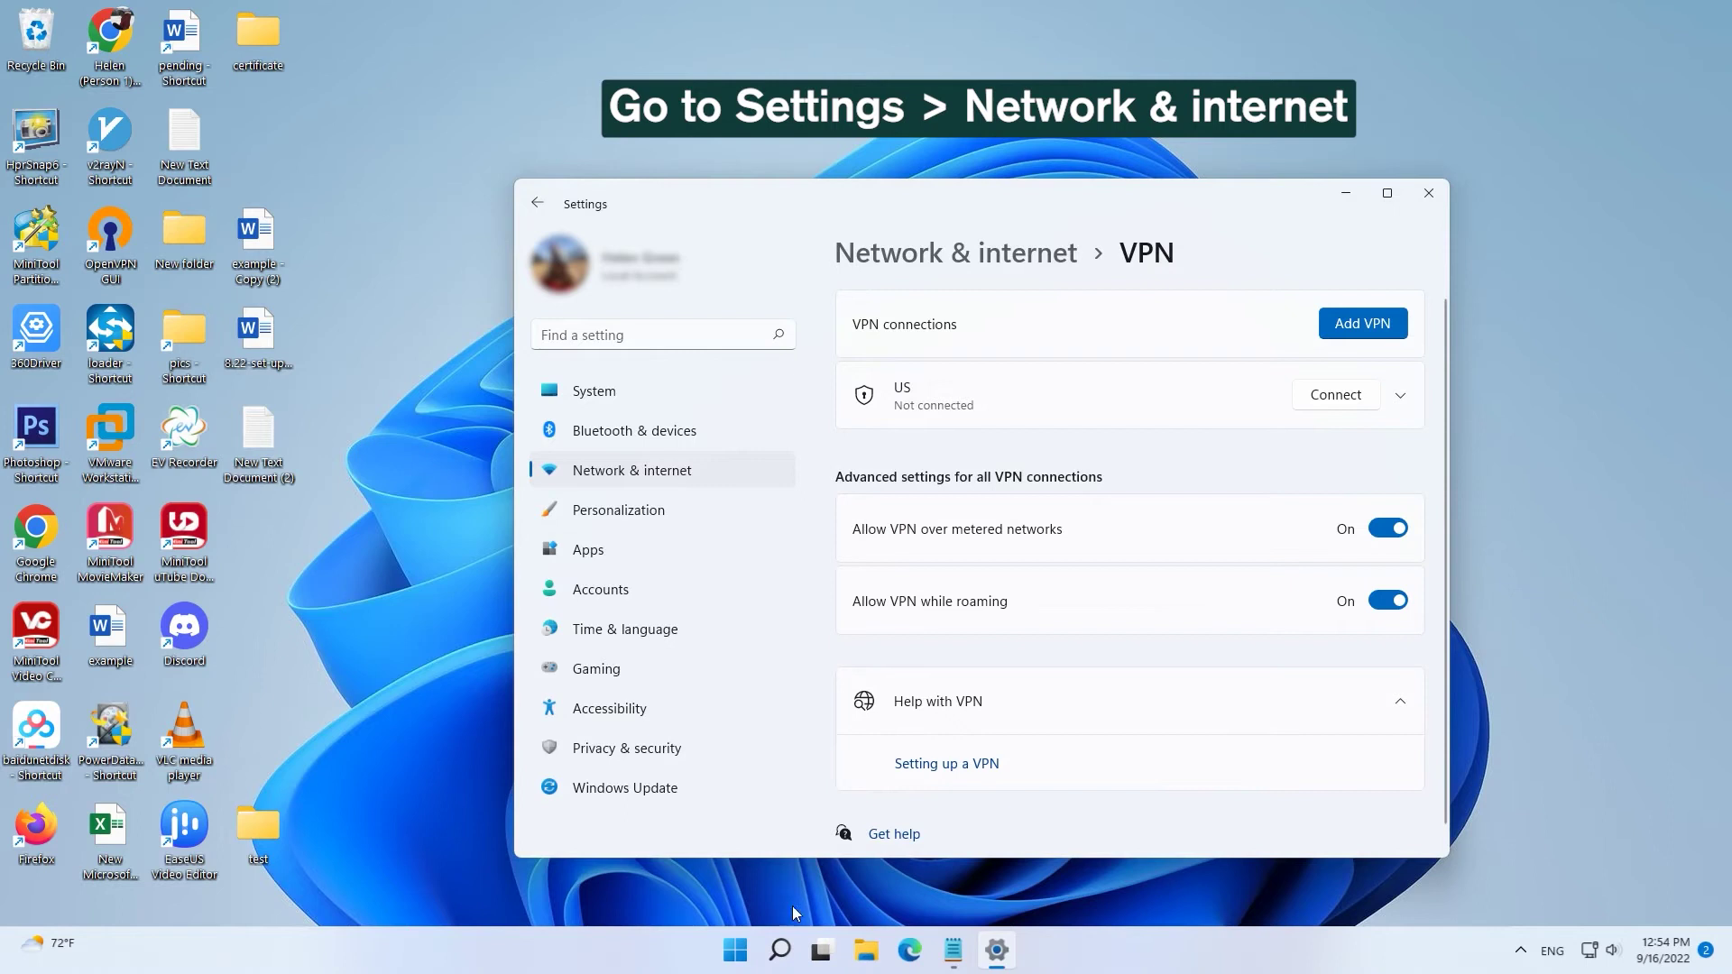
Open More network adapter options from Network & internet's Advanced network settings
{"action": "left_click", "coordinate": [693, 468]}
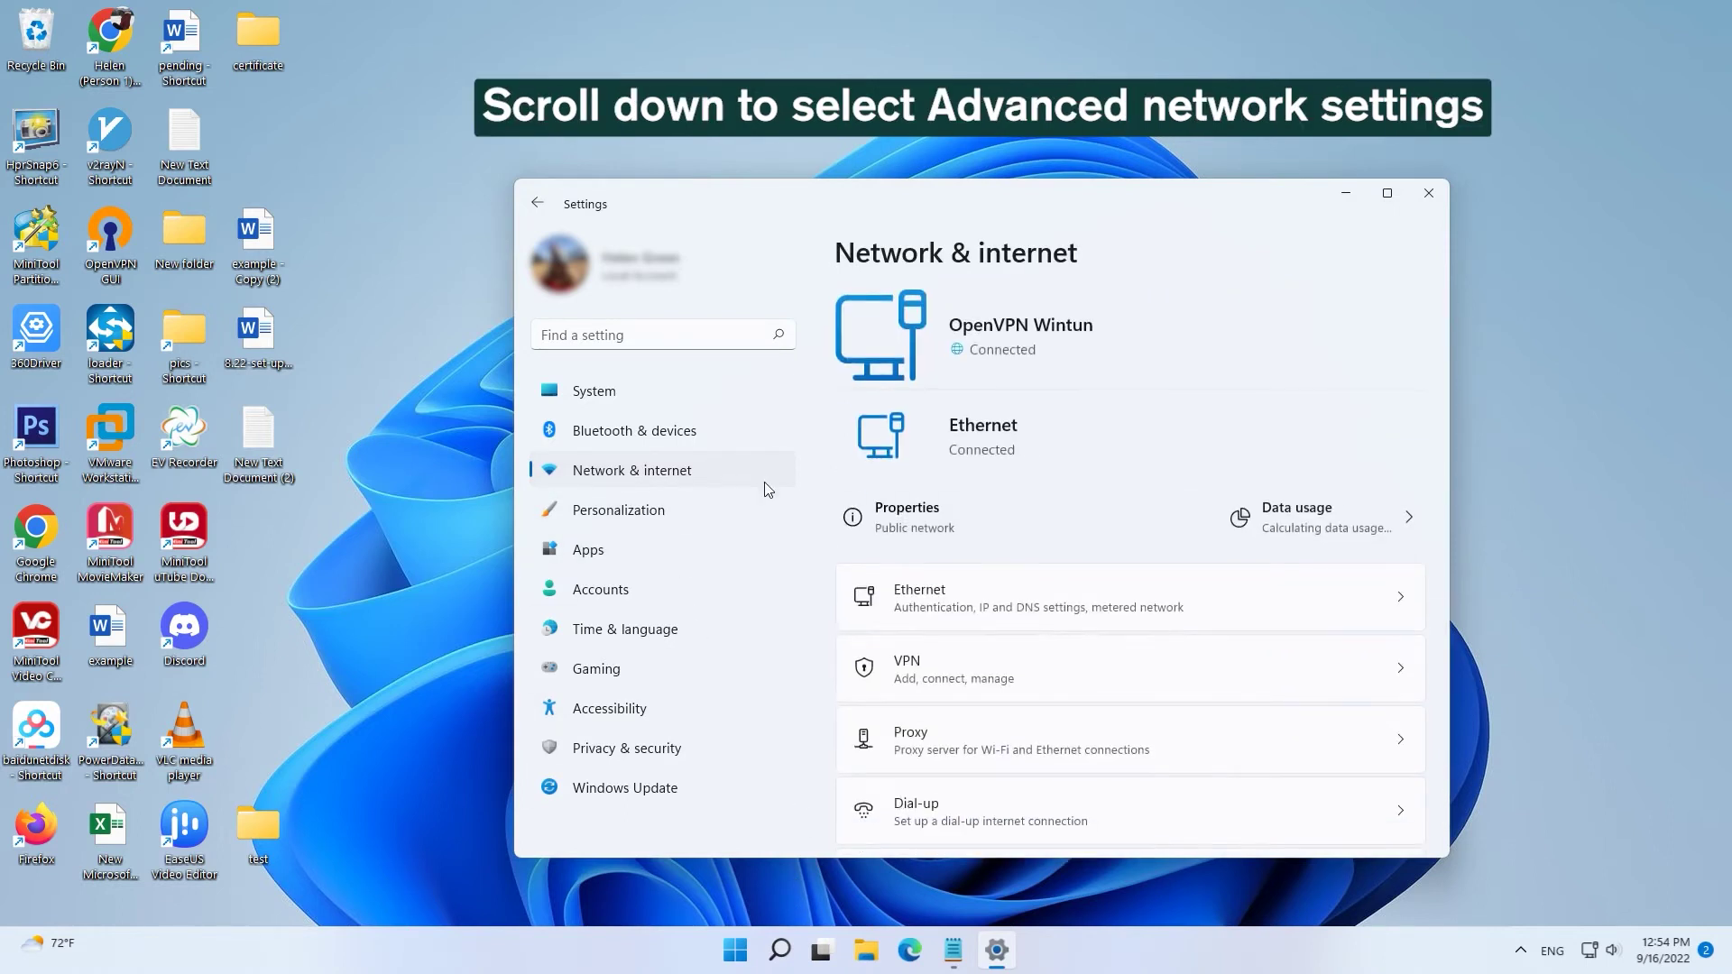
{"action": "scroll", "coordinate": [1007, 605], "scroll_direction": "down", "scroll_amount": 3}
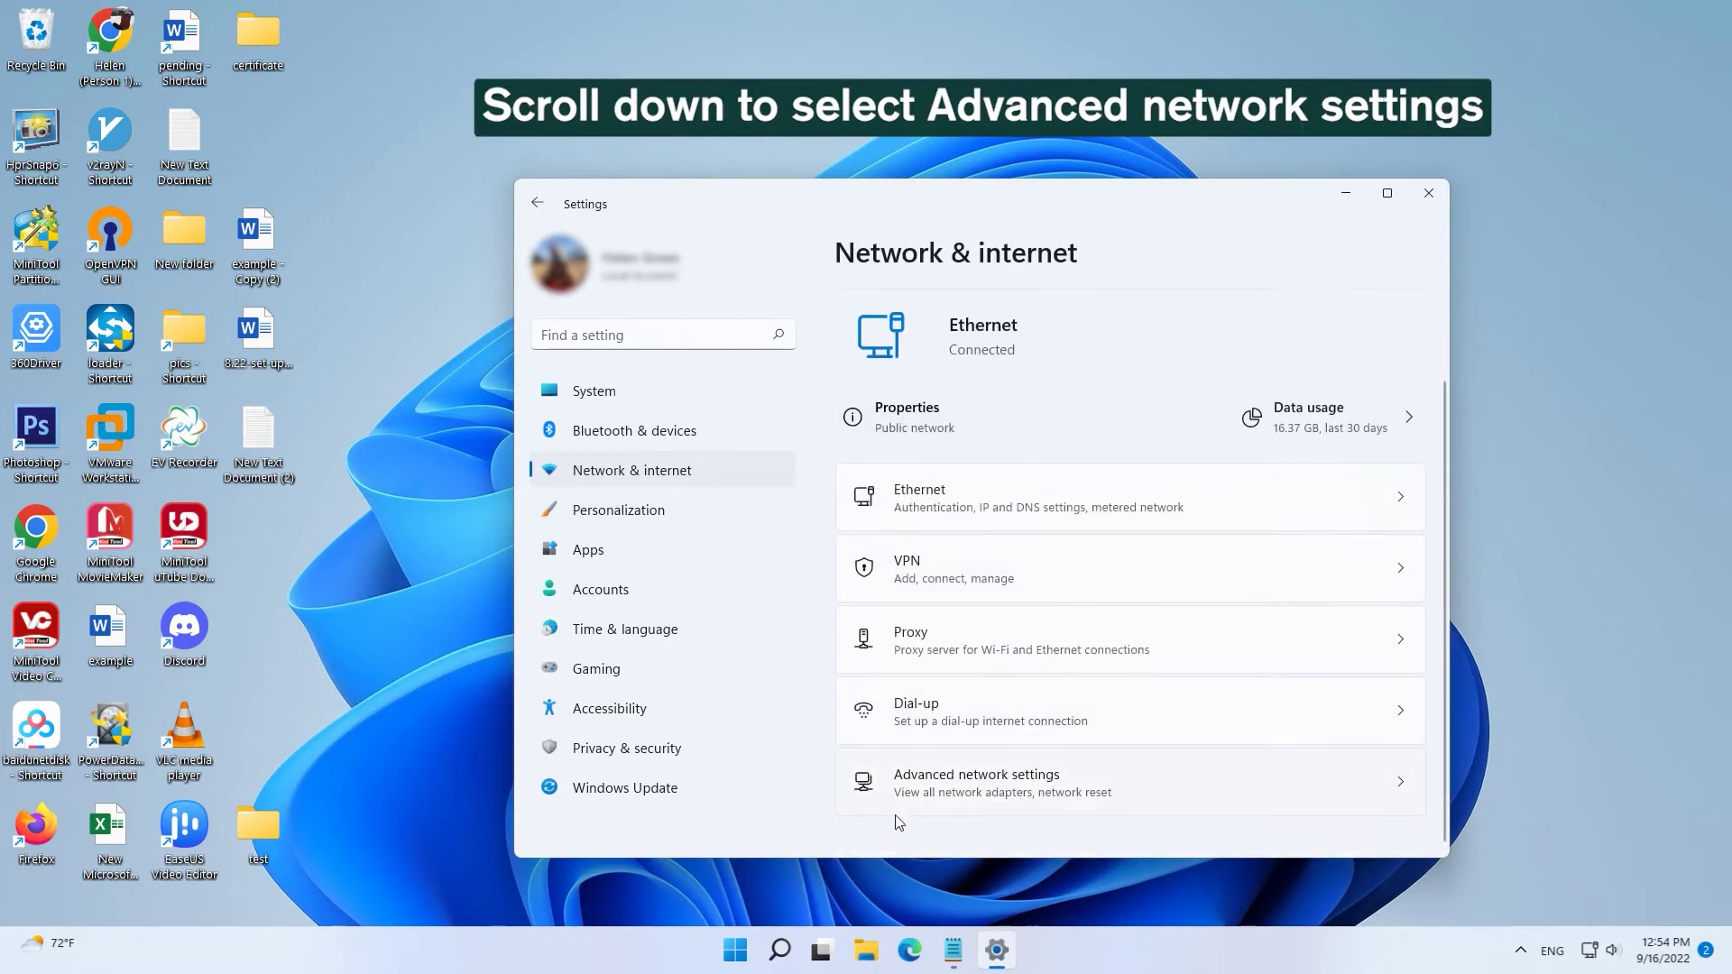
{"action": "left_click", "coordinate": [977, 785]}
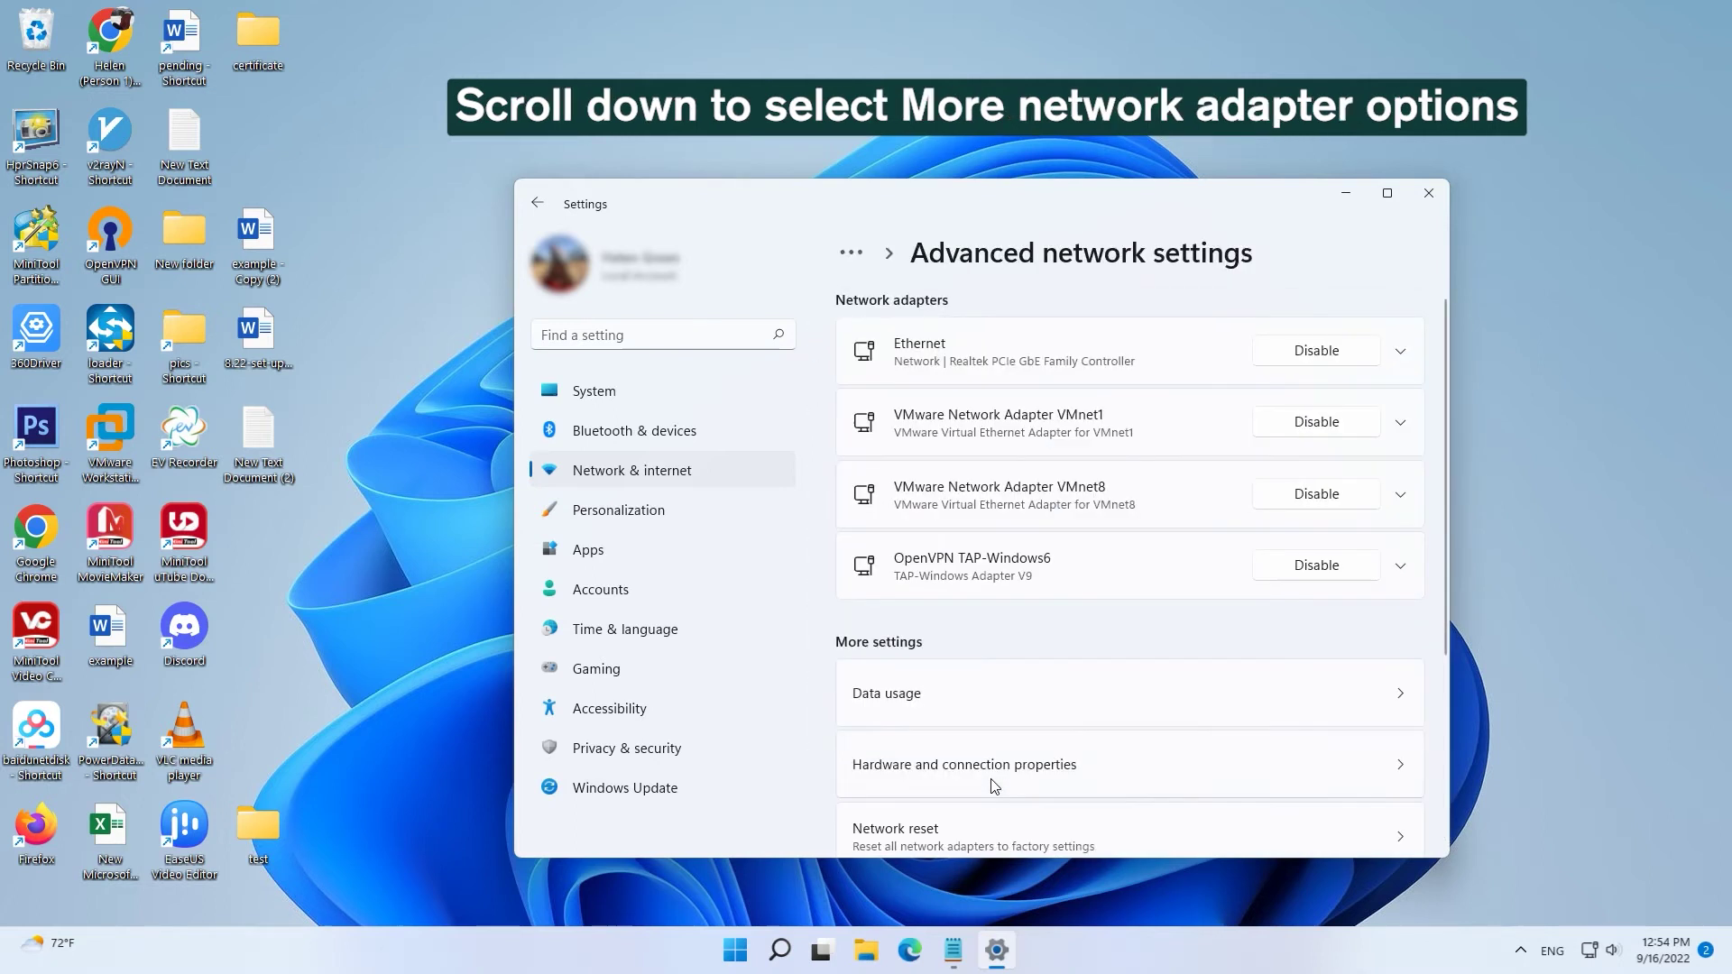
{"action": "scroll", "coordinate": [993, 674], "scroll_direction": "down", "scroll_amount": 3}
{"action": "scroll", "coordinate": [992, 674], "scroll_direction": "down", "scroll_amount": 3}
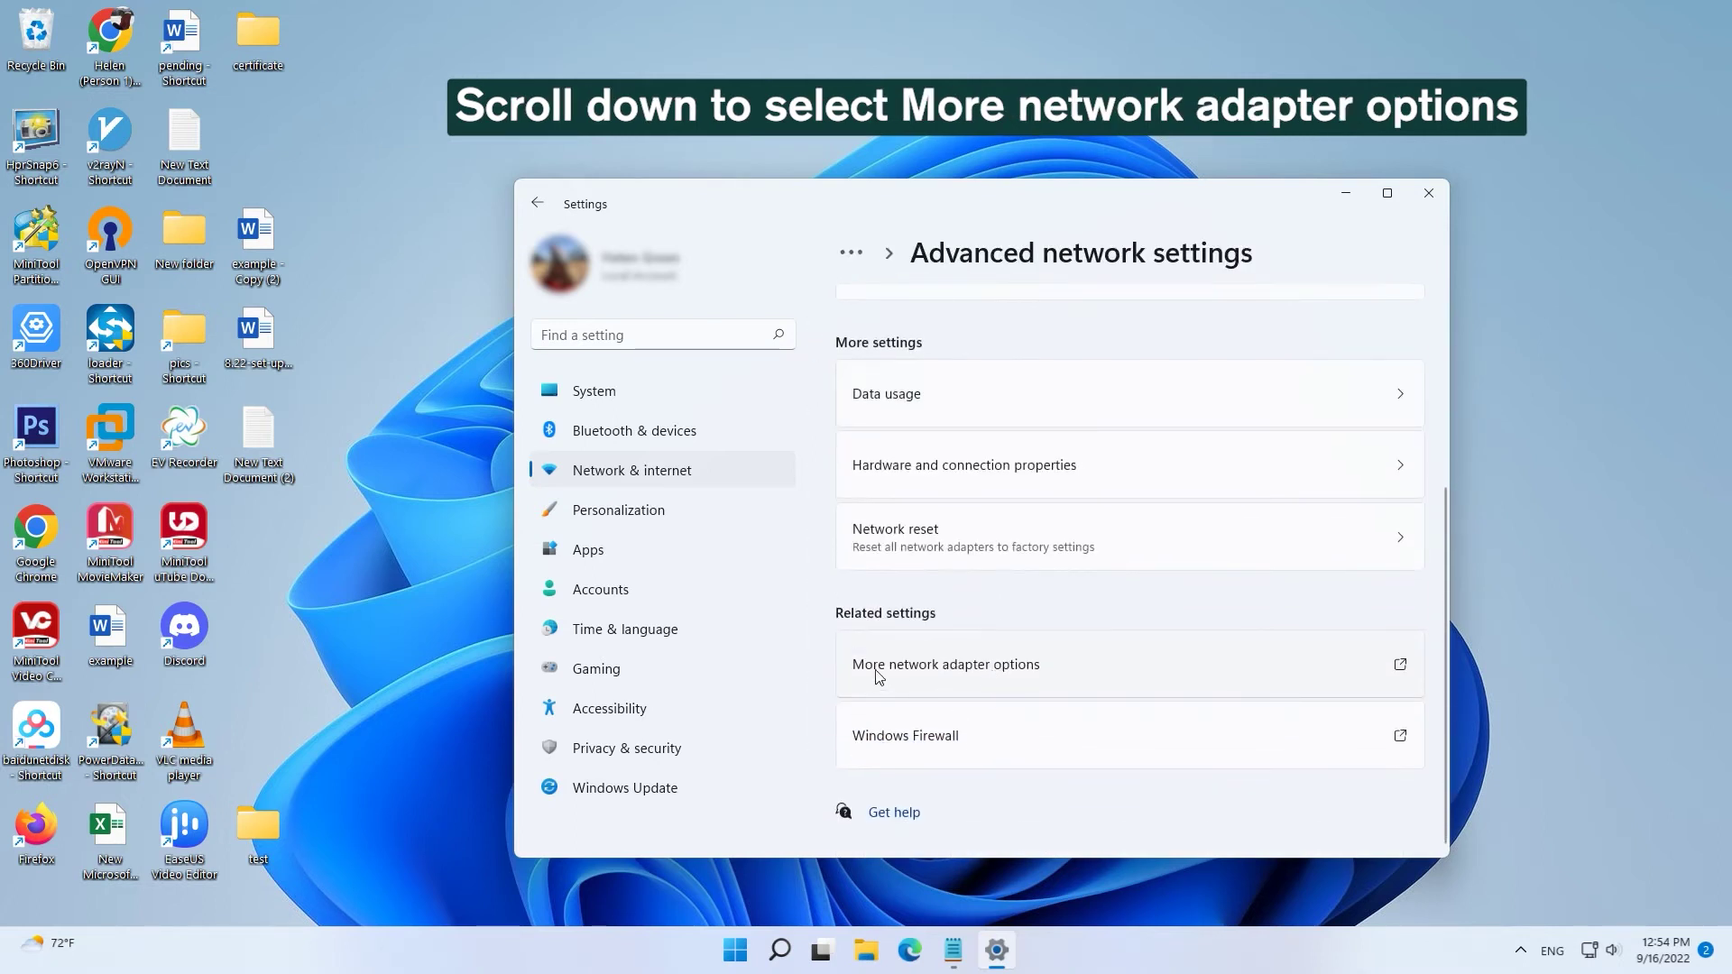
{"action": "left_click", "coordinate": [940, 673]}
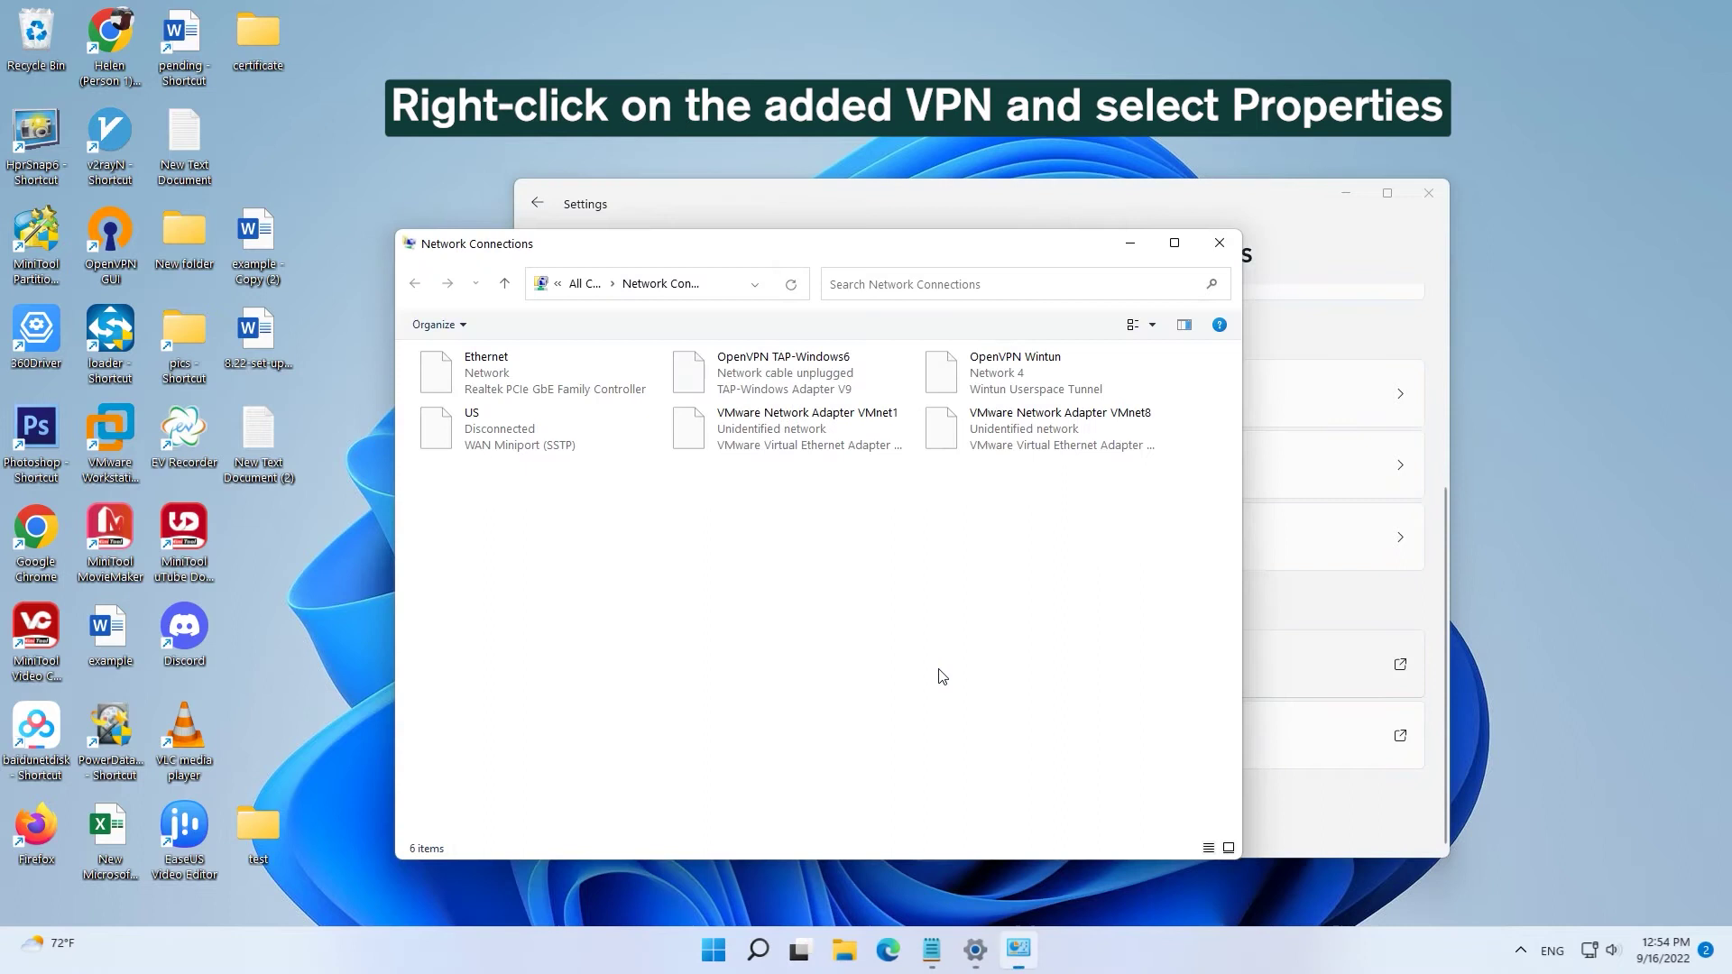
Open Internet Protocol Version 4 (TCP/IPv4) properties from the US connection's Networking tab
{"action": "right_click", "coordinate": [508, 439]}
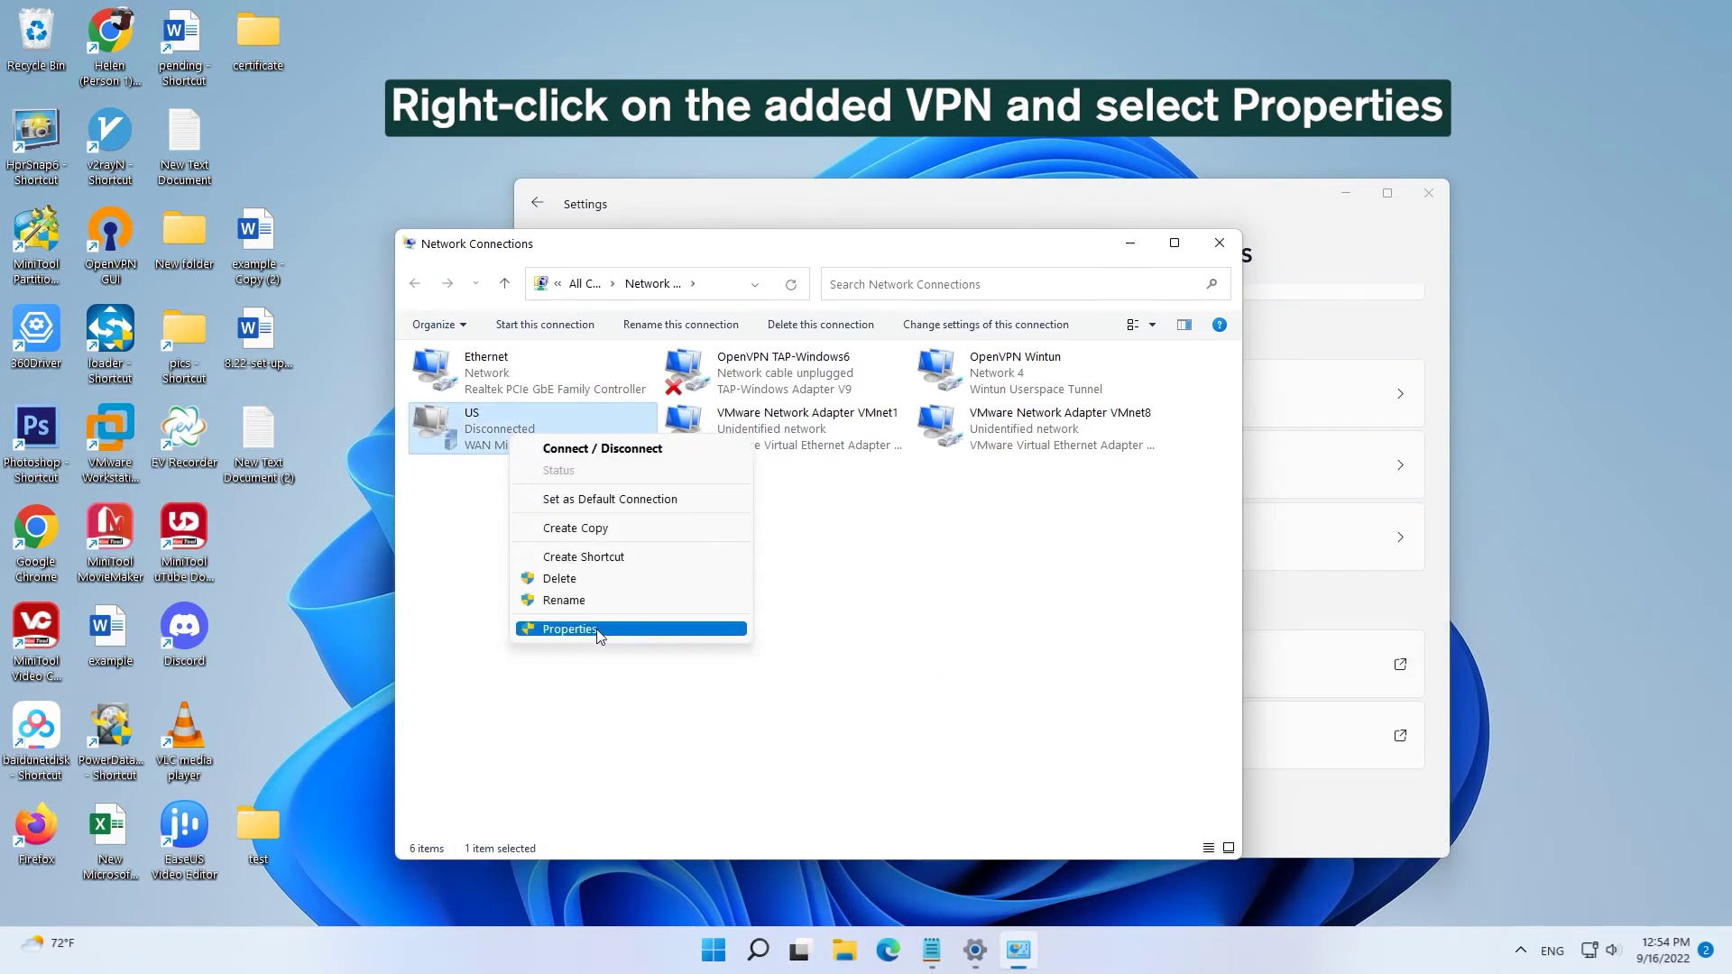
{"action": "left_click", "coordinate": [598, 631]}
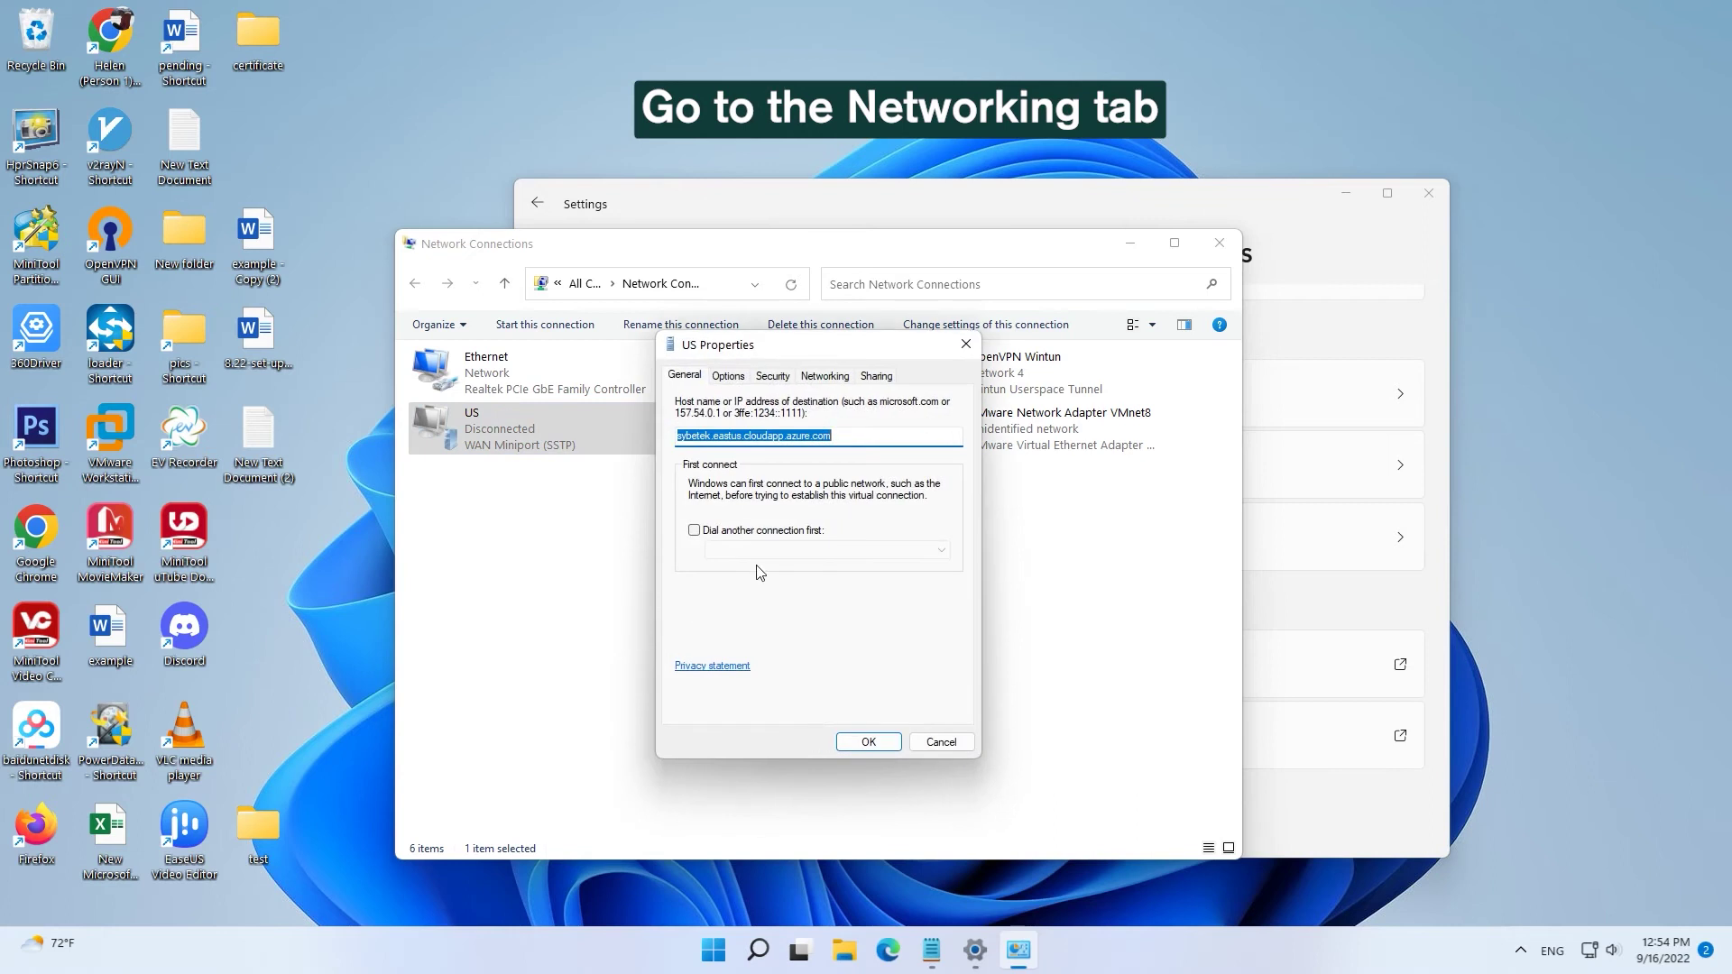
{"action": "left_click", "coordinate": [823, 377]}
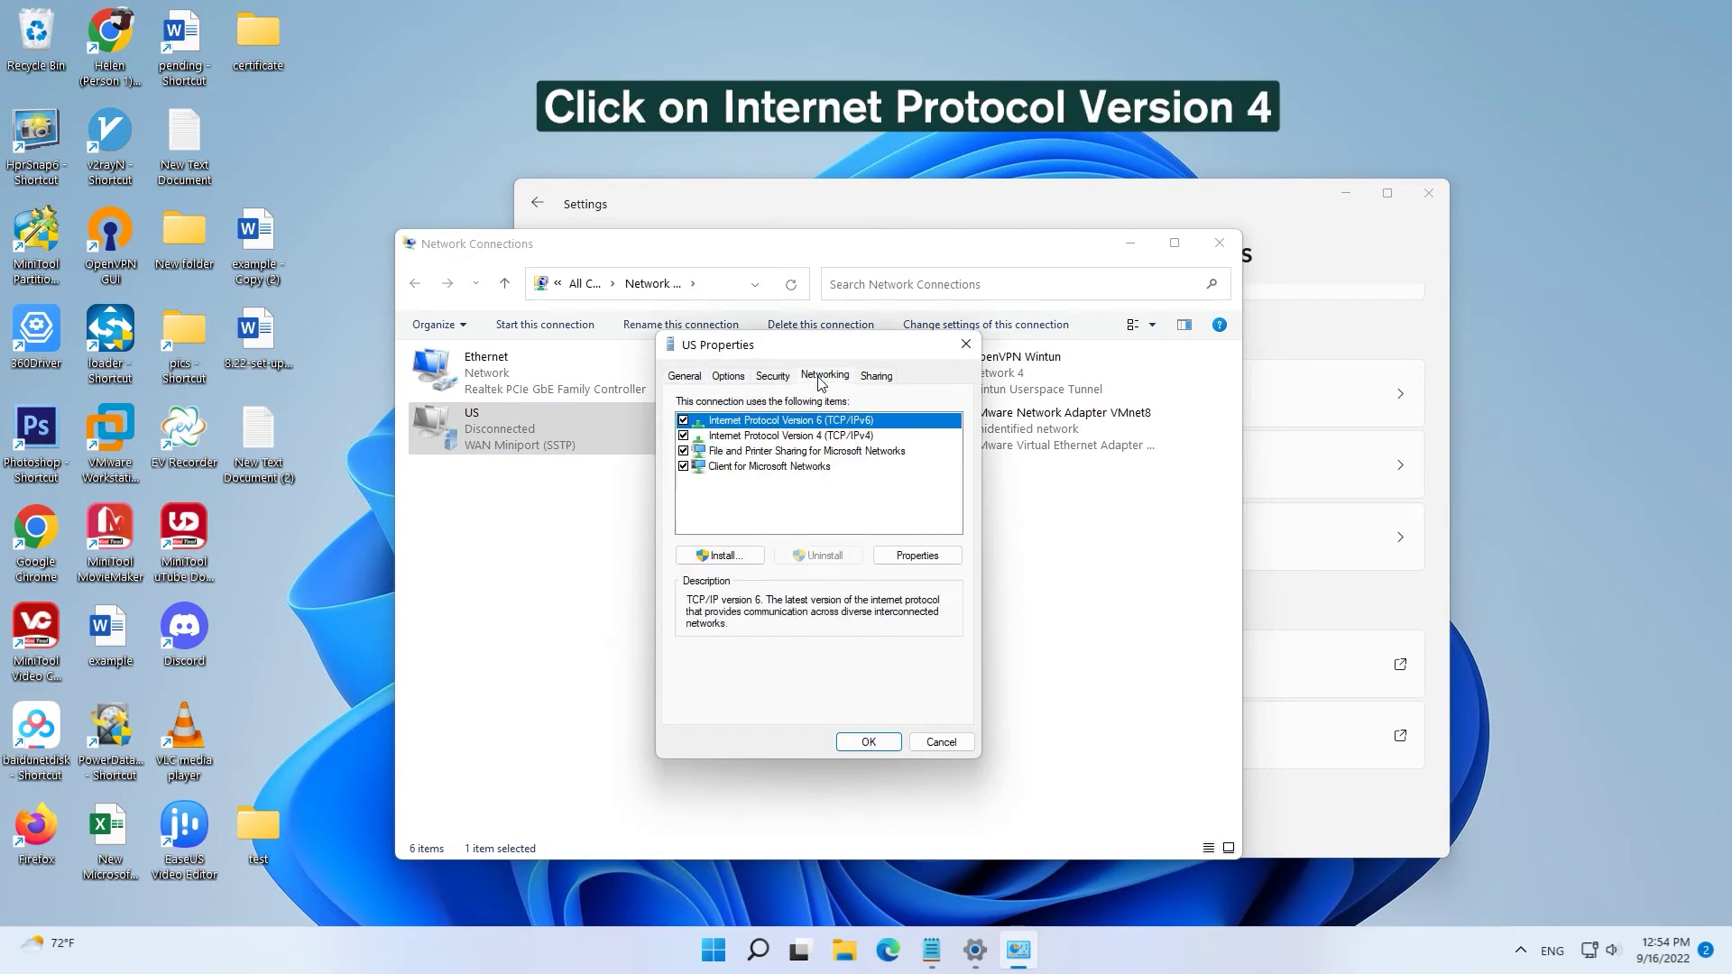
{"action": "left_click", "coordinate": [784, 436]}
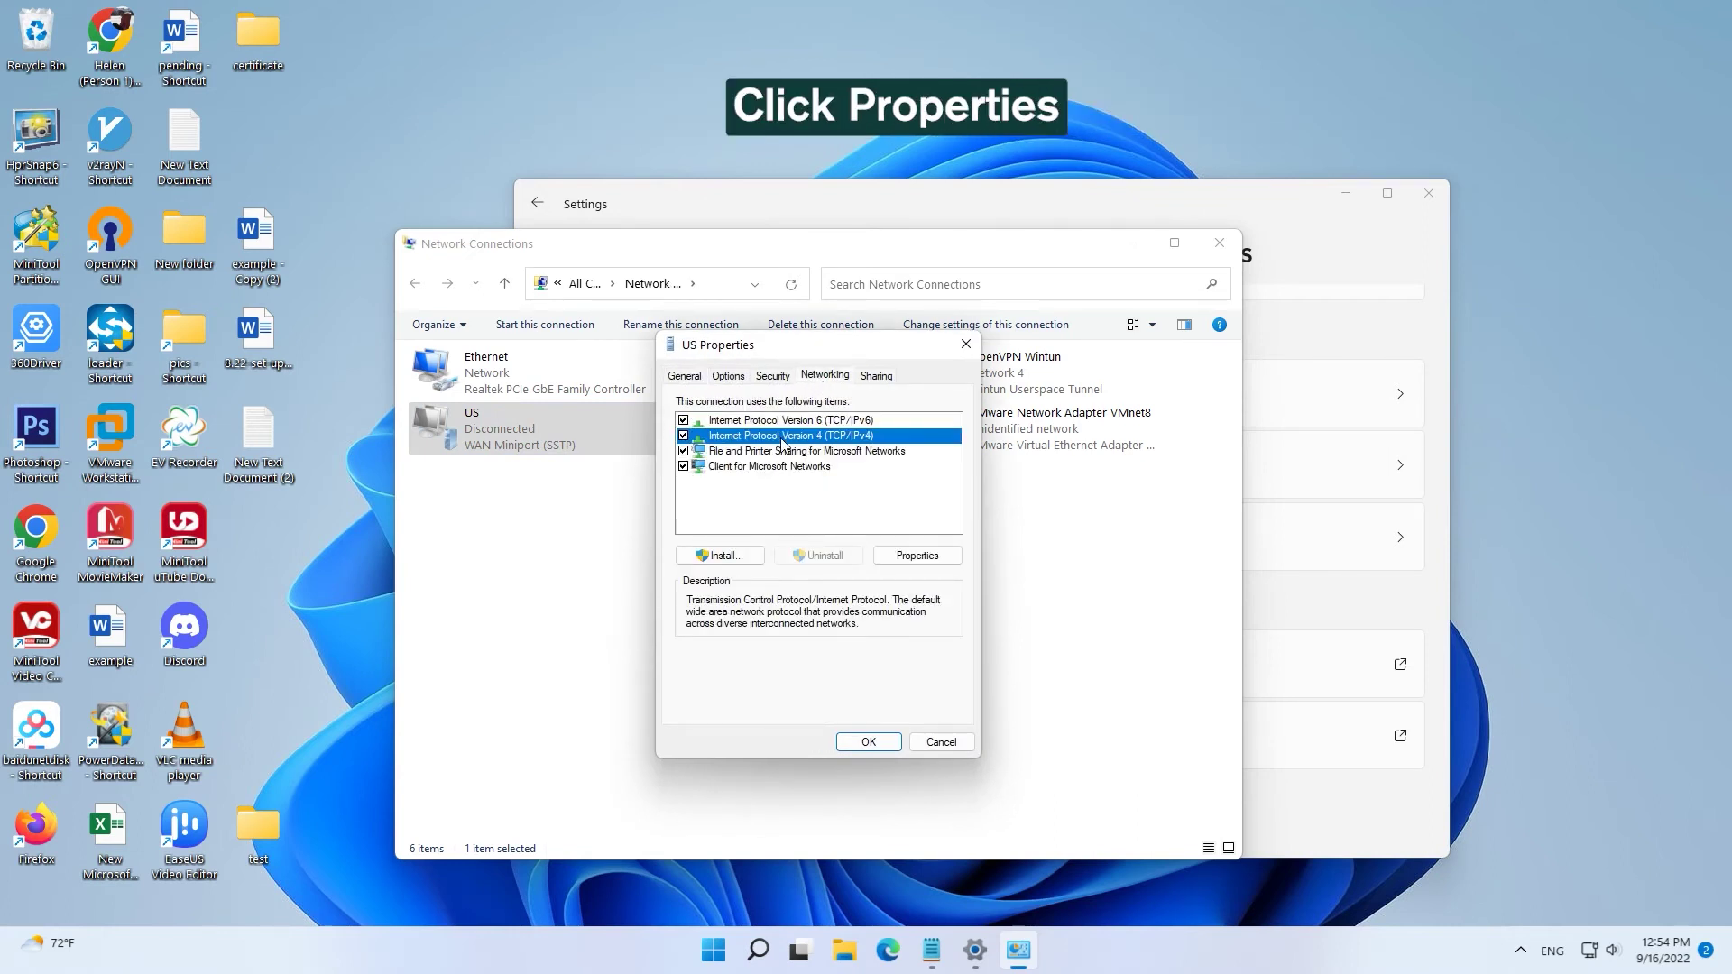
{"action": "left_click", "coordinate": [919, 556]}
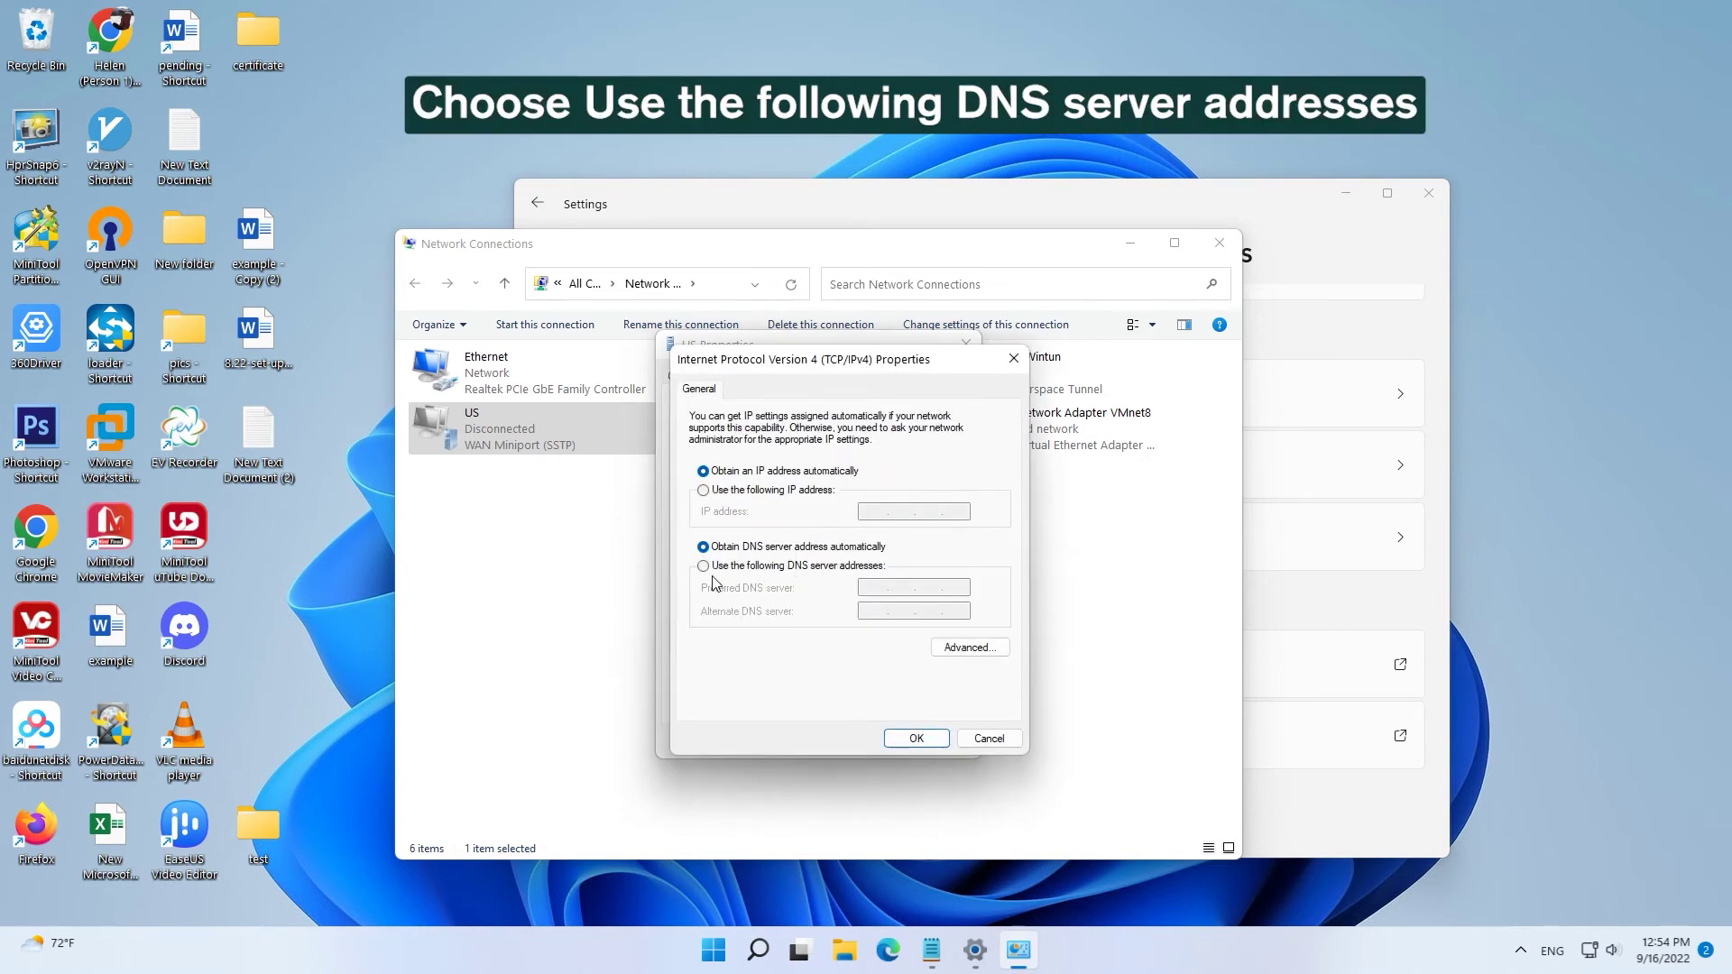
Switch the US VPN's IPv4 to manually entered DNS servers and confirm both dialogs
{"action": "left_click", "coordinate": [702, 567]}
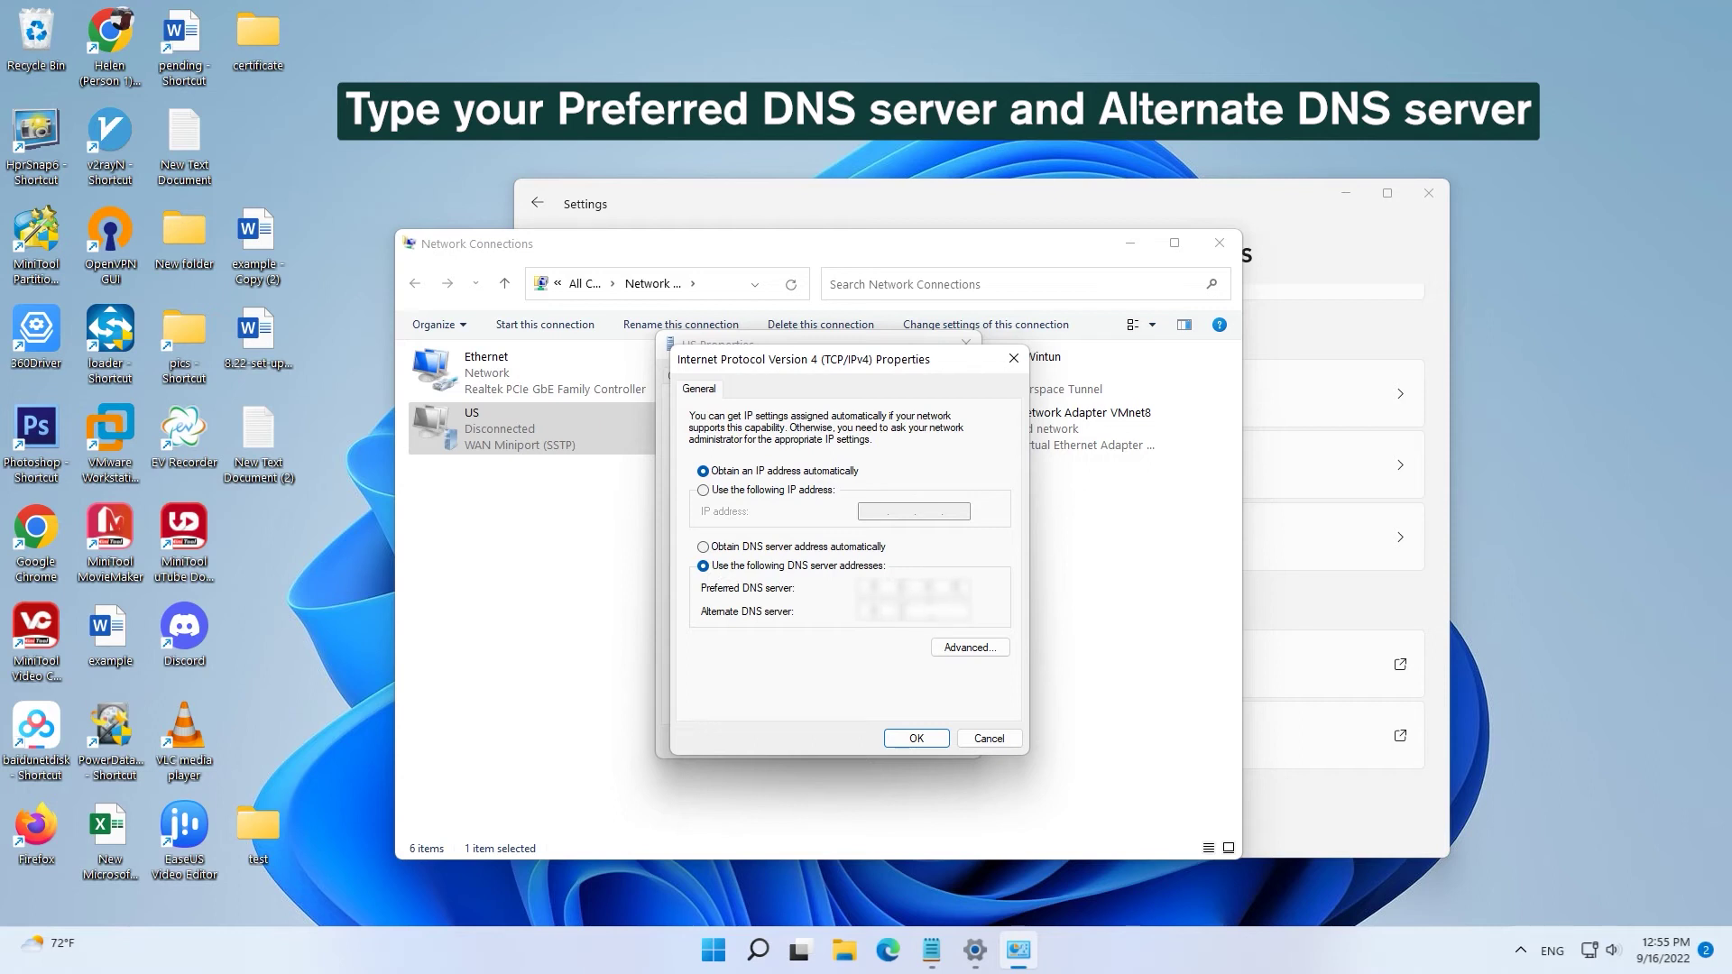
{"action": "left_click", "coordinate": [903, 737]}
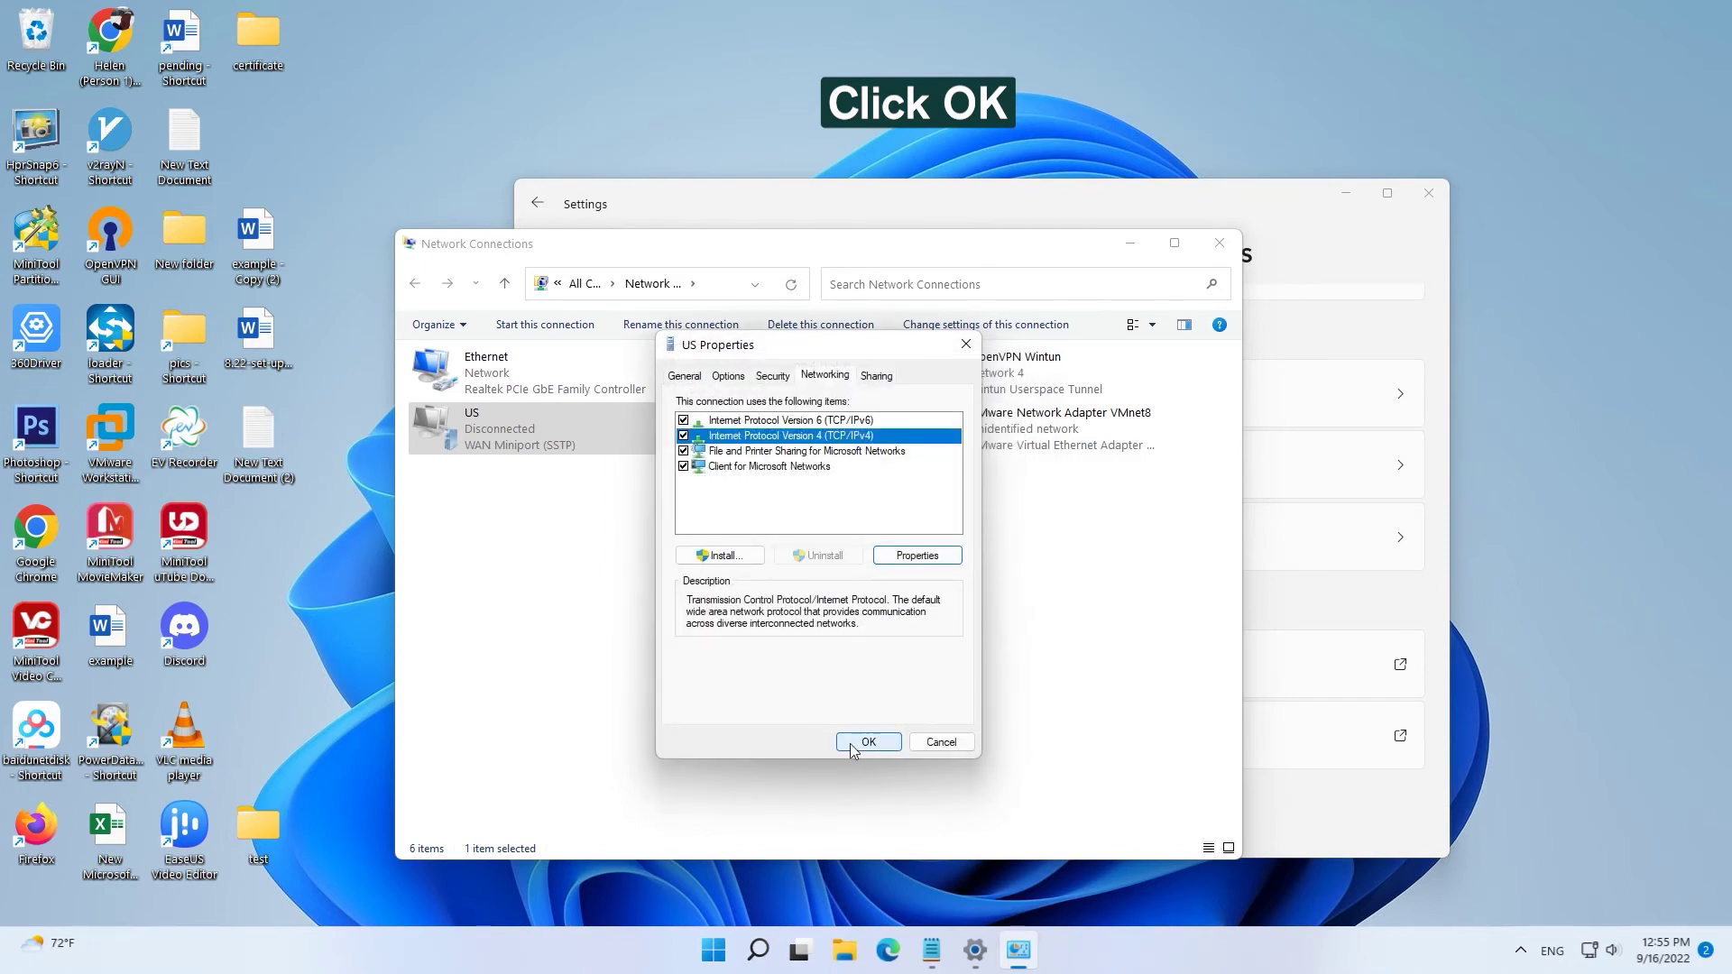
{"action": "left_click", "coordinate": [855, 749]}
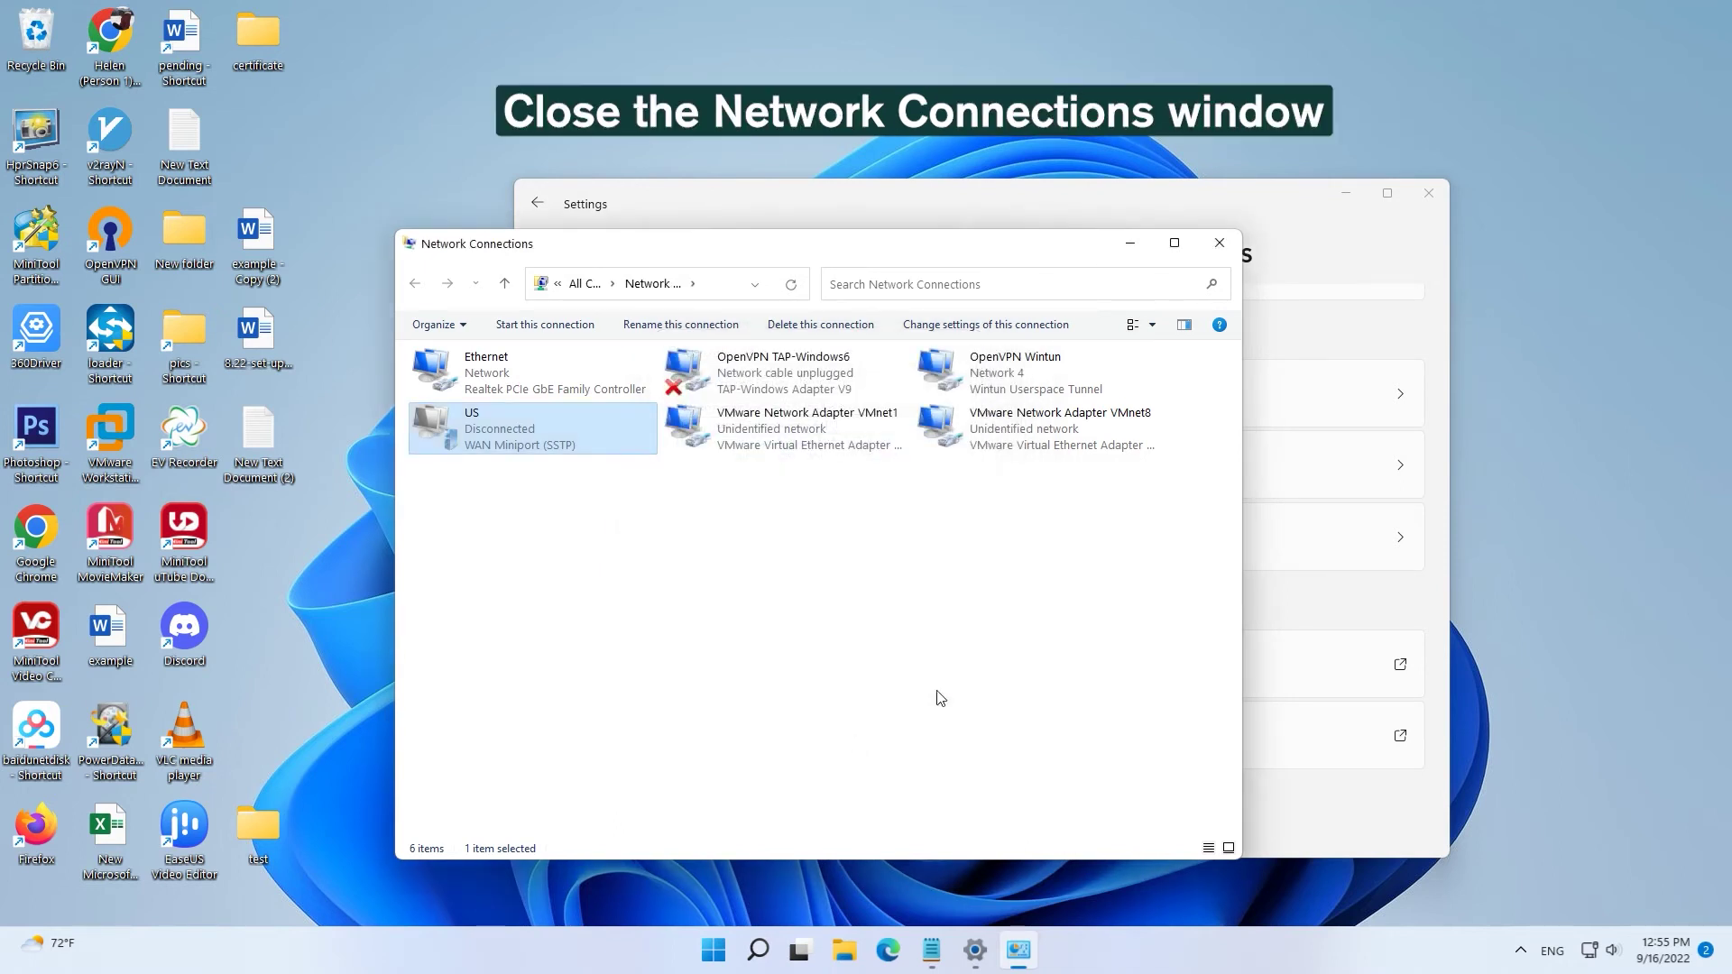
On the Network & internet > VPN page, connect the US VPN, then disconnect it
{"action": "left_click", "coordinate": [1259, 223]}
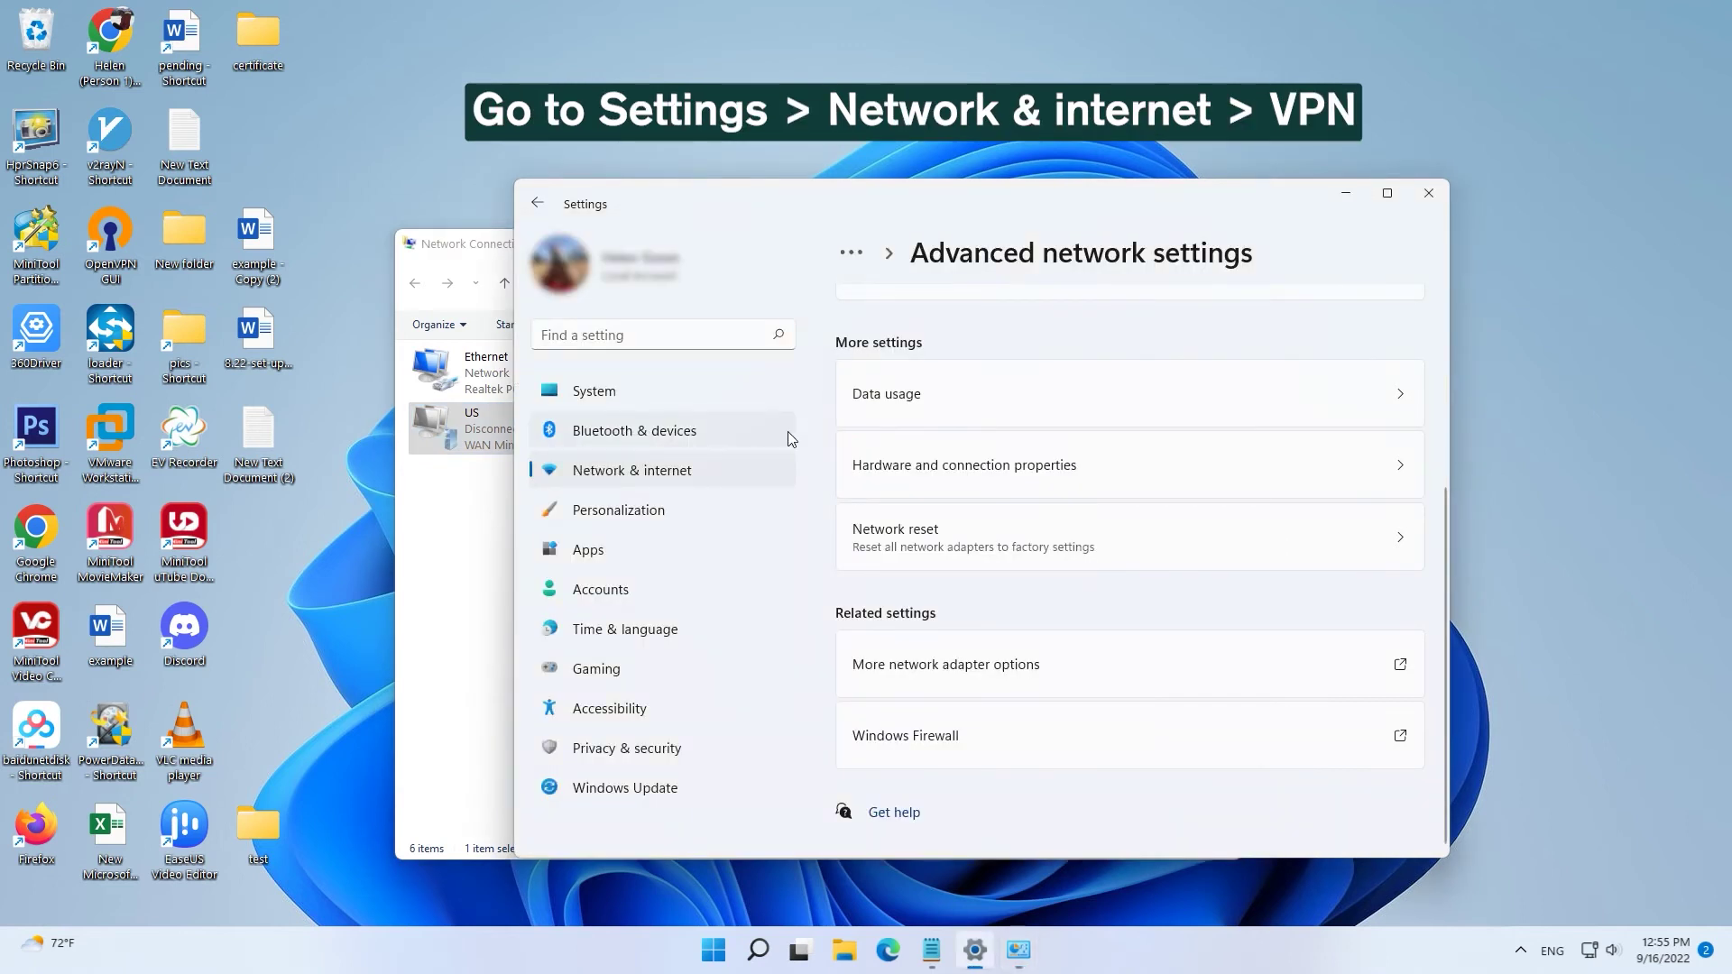
{"action": "left_click", "coordinate": [725, 483]}
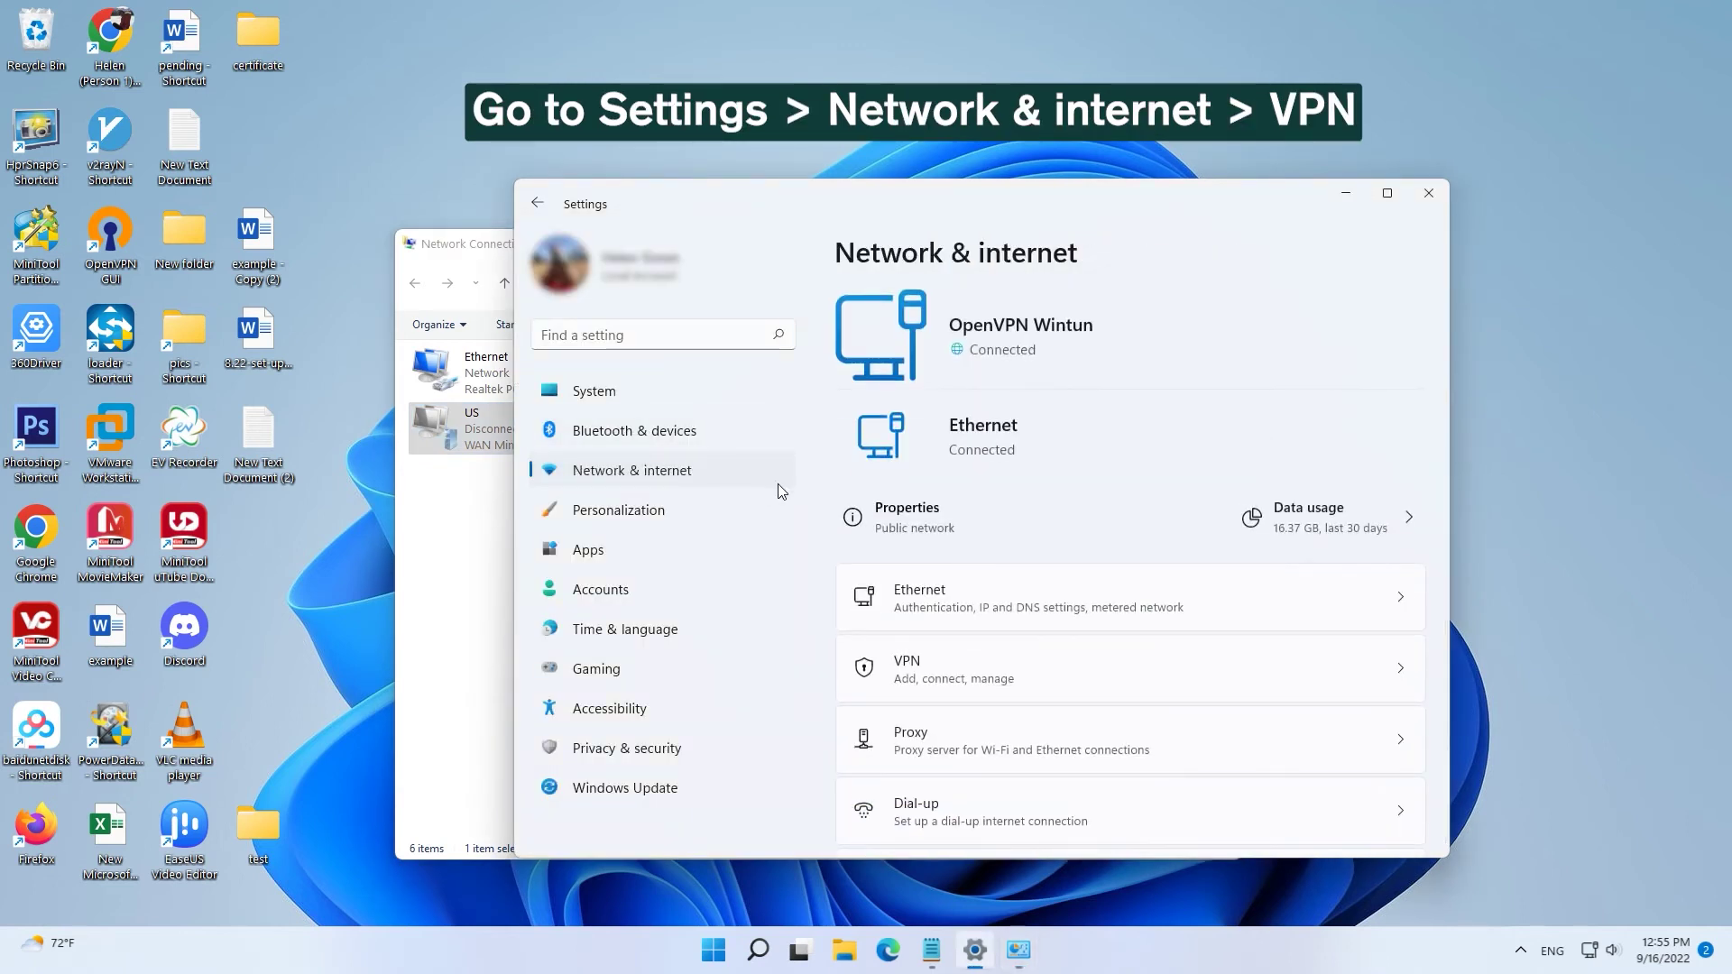
{"action": "left_click", "coordinate": [961, 673]}
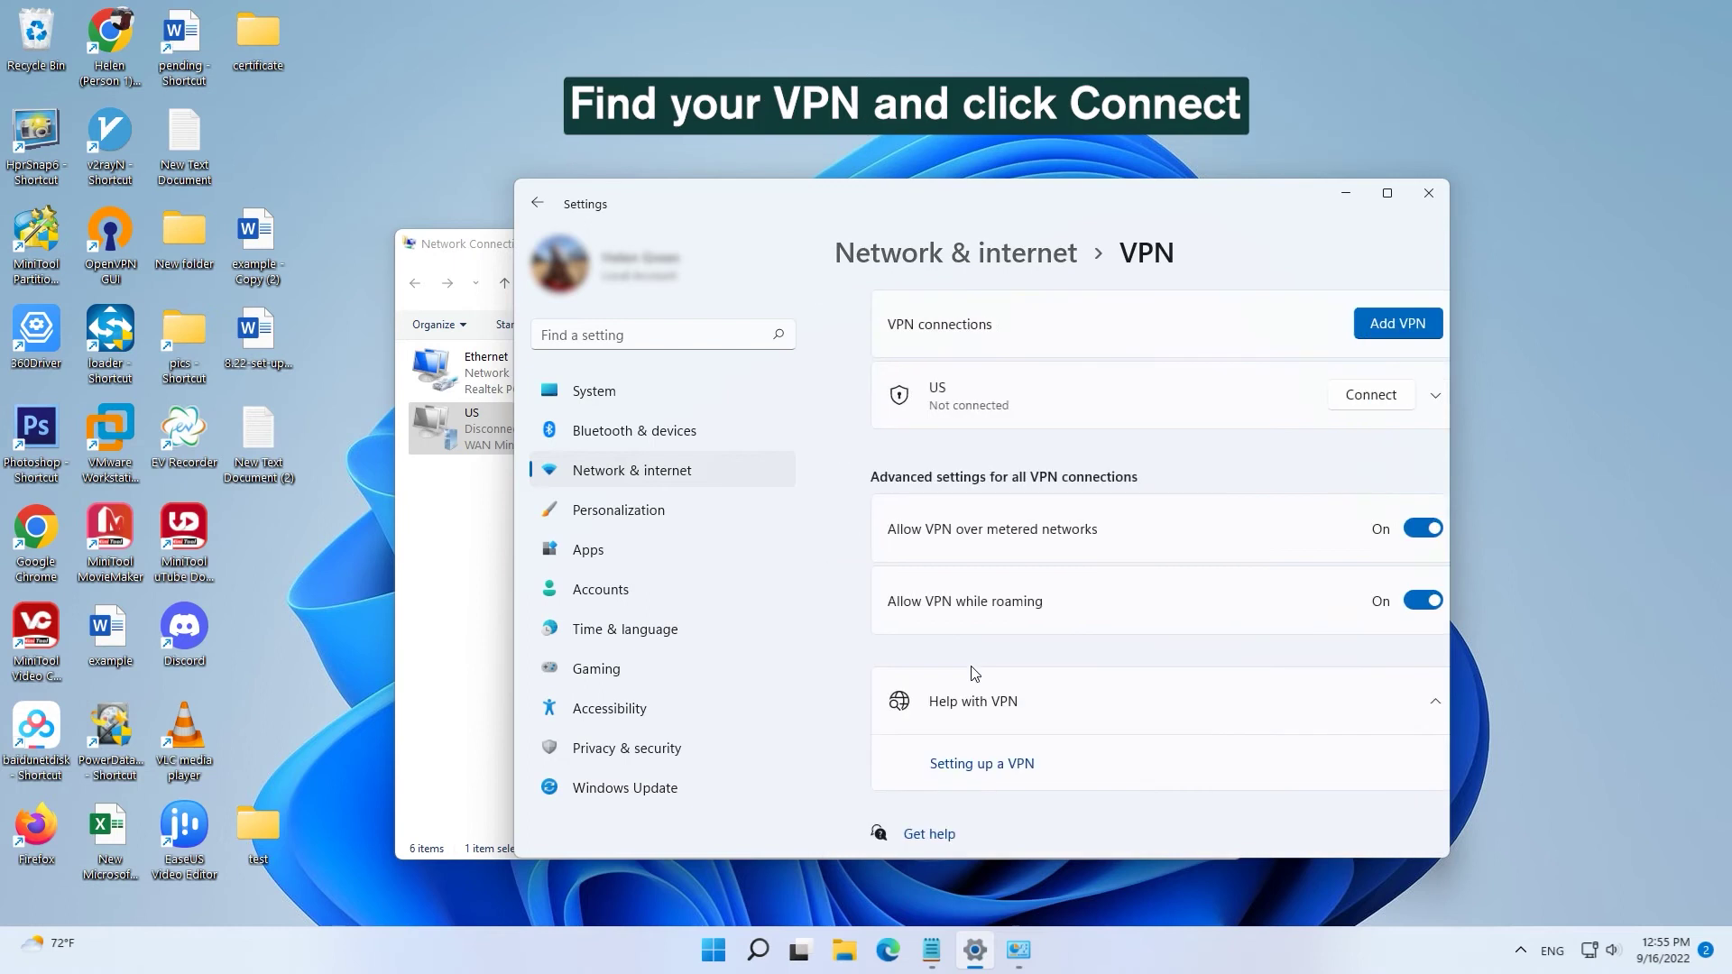
{"action": "left_click", "coordinate": [1336, 396]}
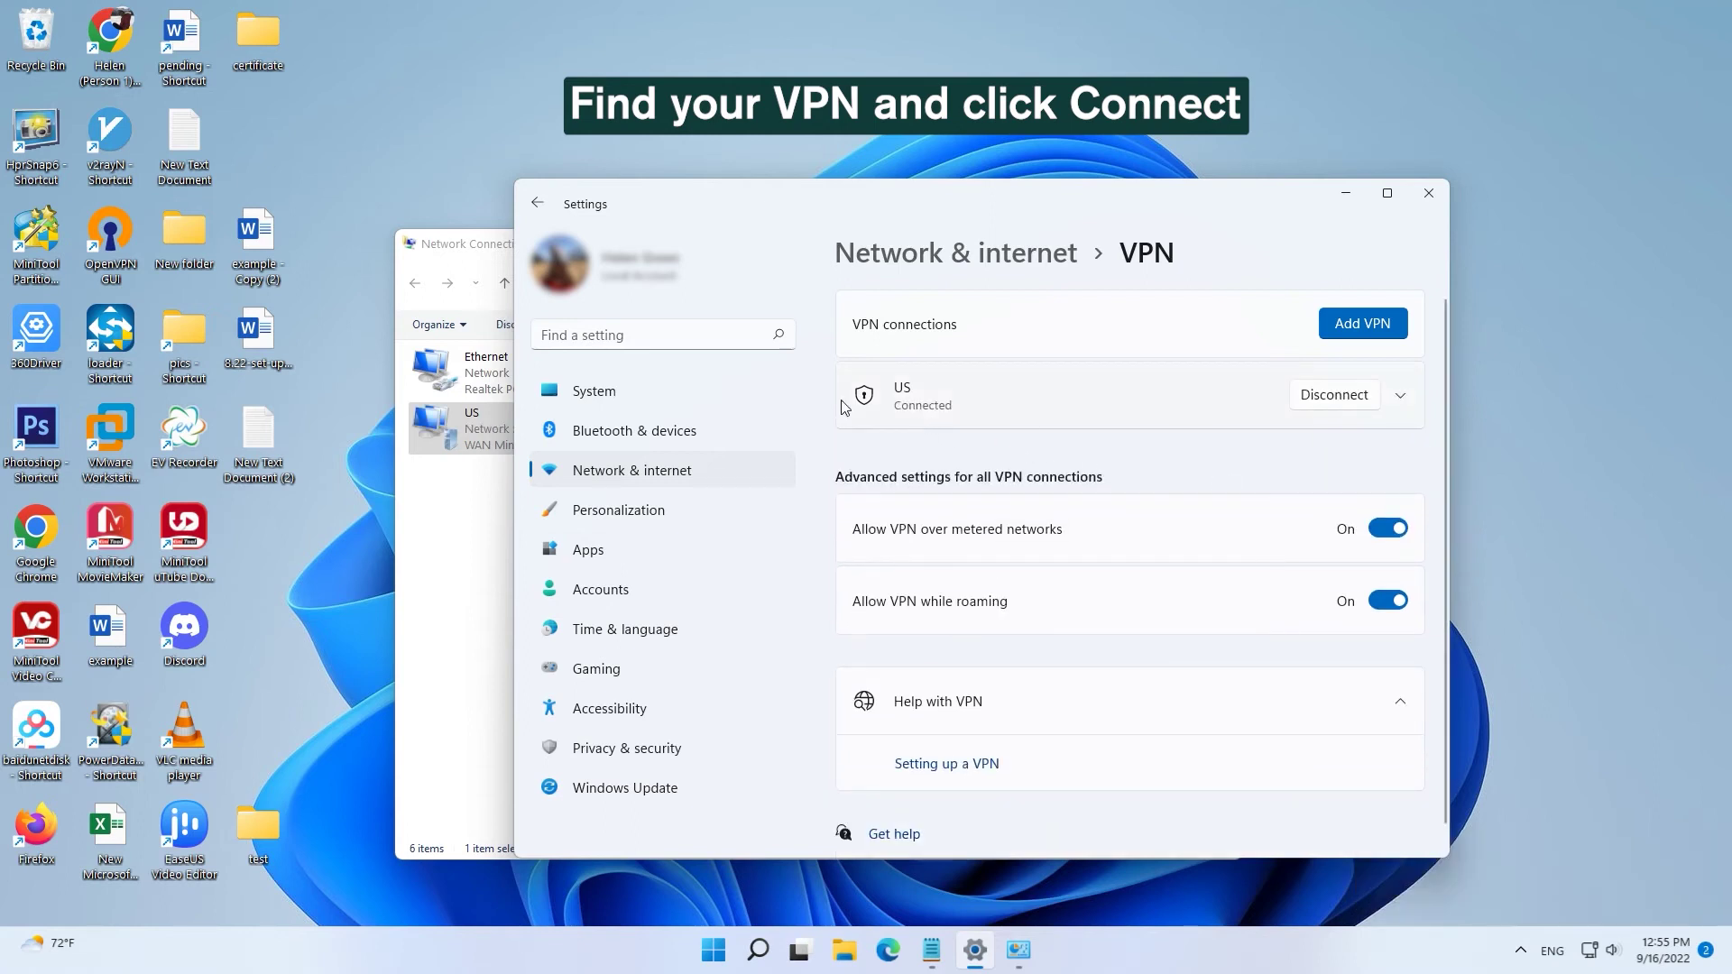
{"action": "left_click", "coordinate": [1334, 396]}
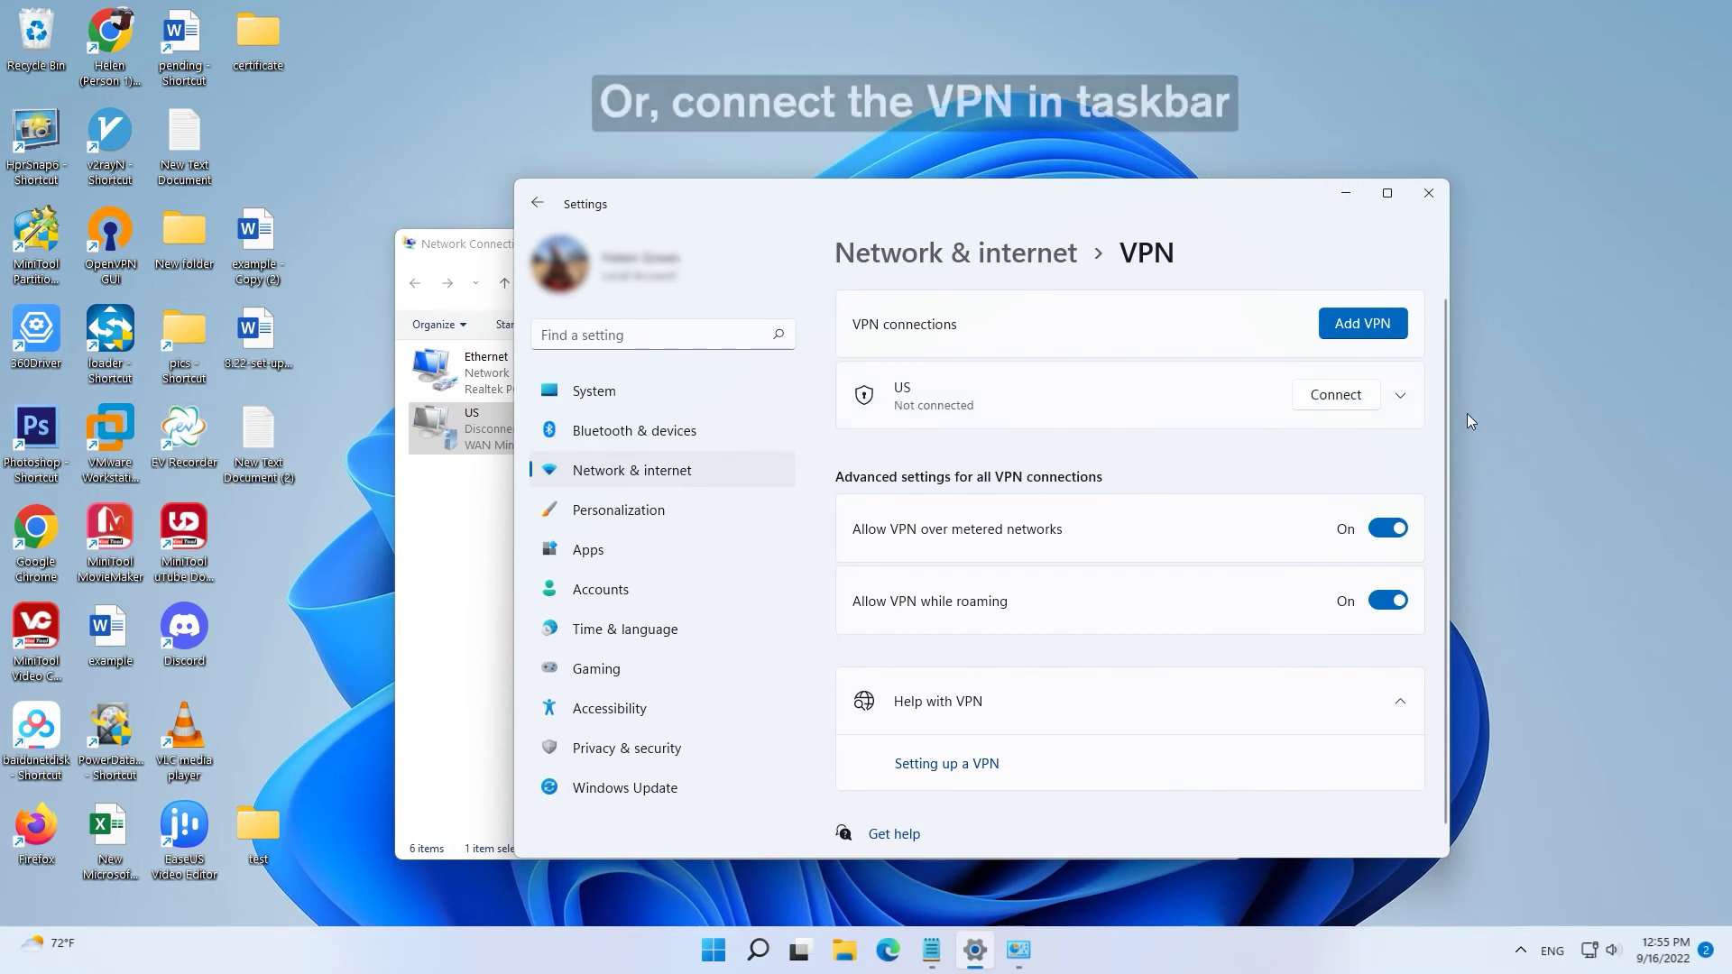
Connect the US VPN from the VPN list in the taskbar's quick network panel
{"action": "left_click", "coordinate": [1593, 954]}
{"action": "left_click", "coordinate": [1439, 637]}
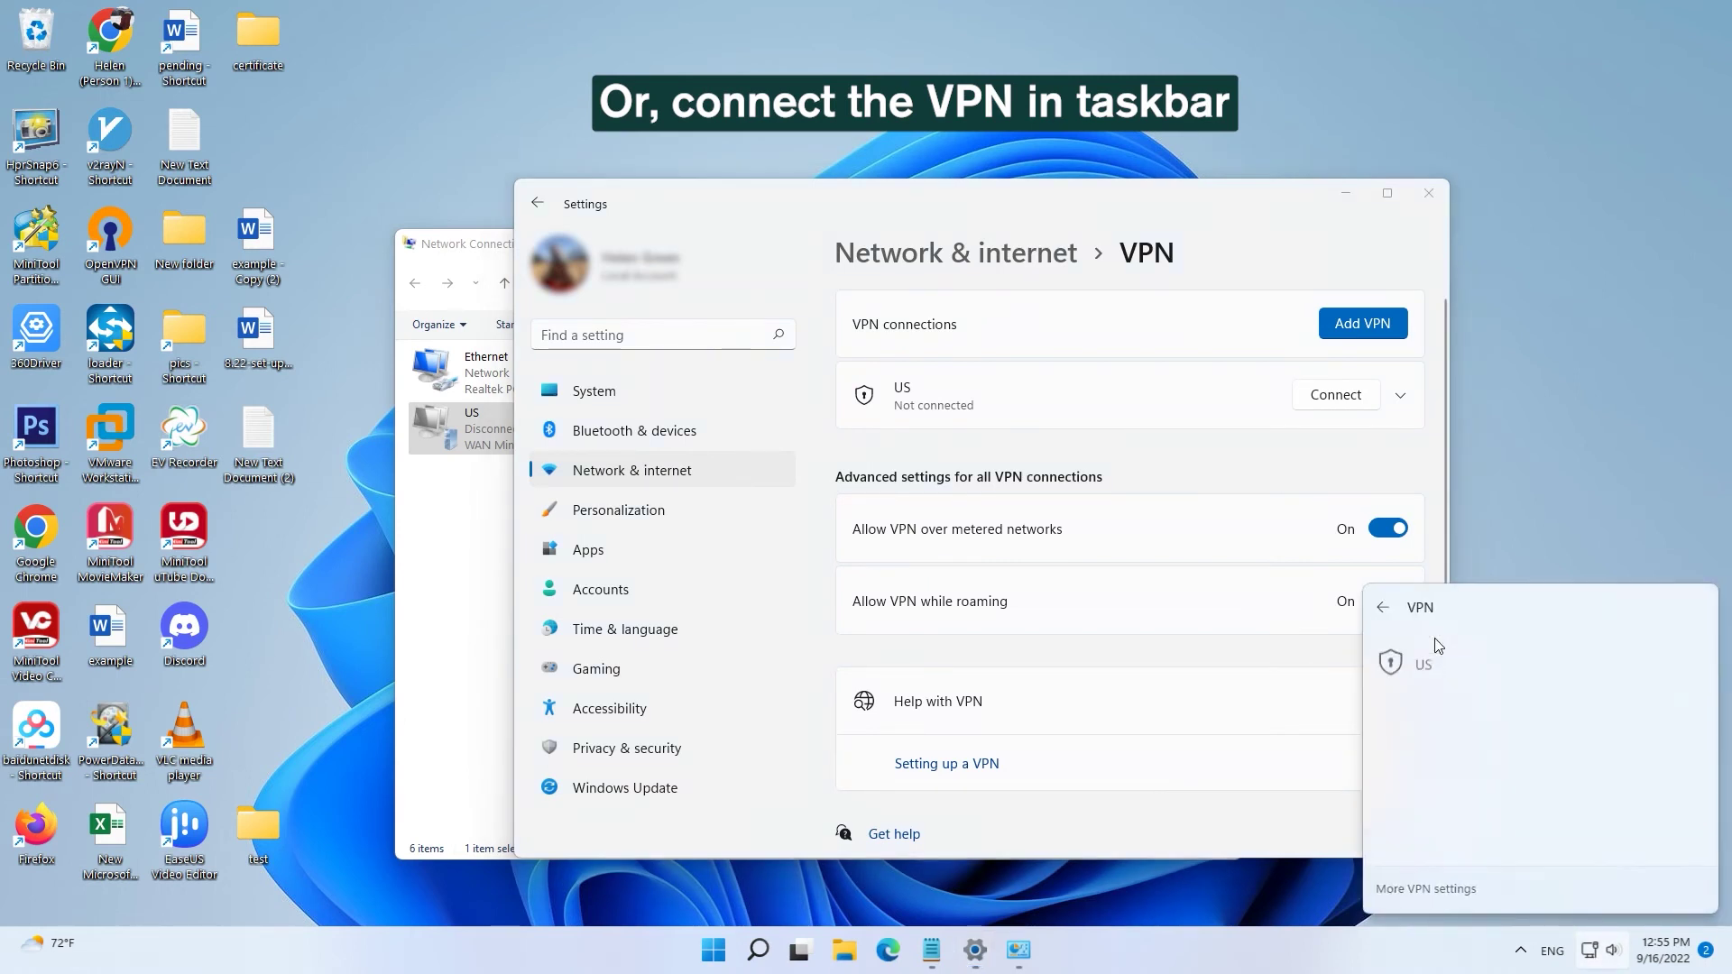
{"action": "left_click", "coordinate": [1478, 662]}
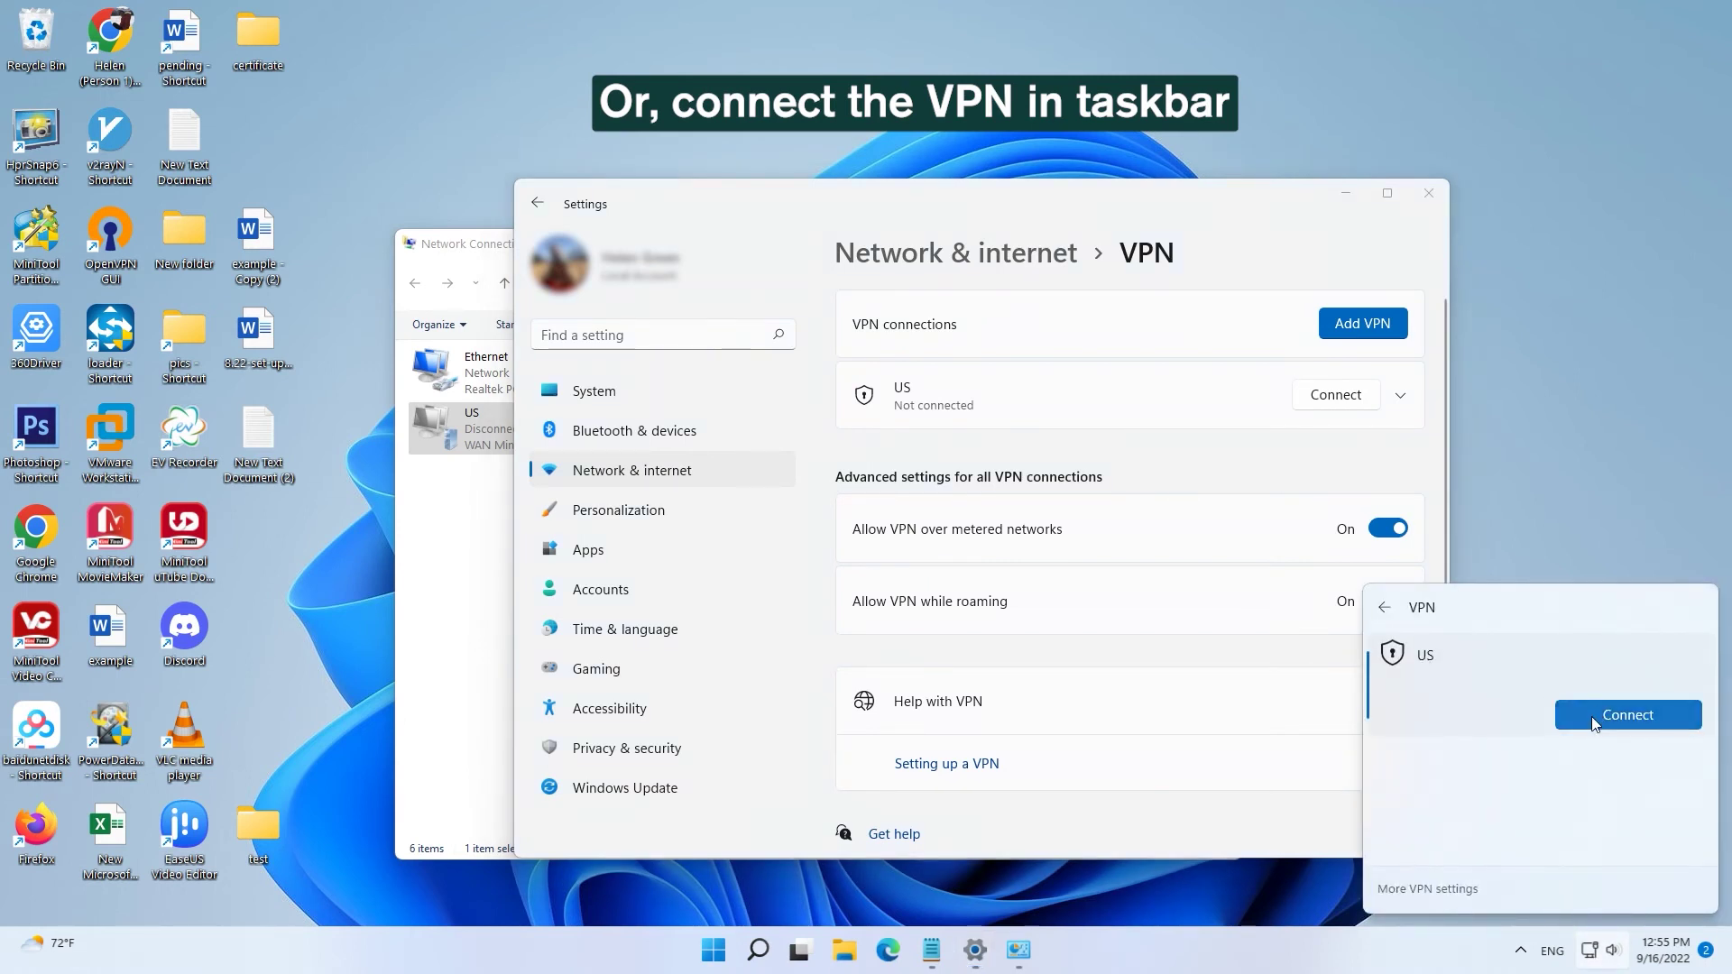
{"action": "left_click", "coordinate": [1591, 717]}
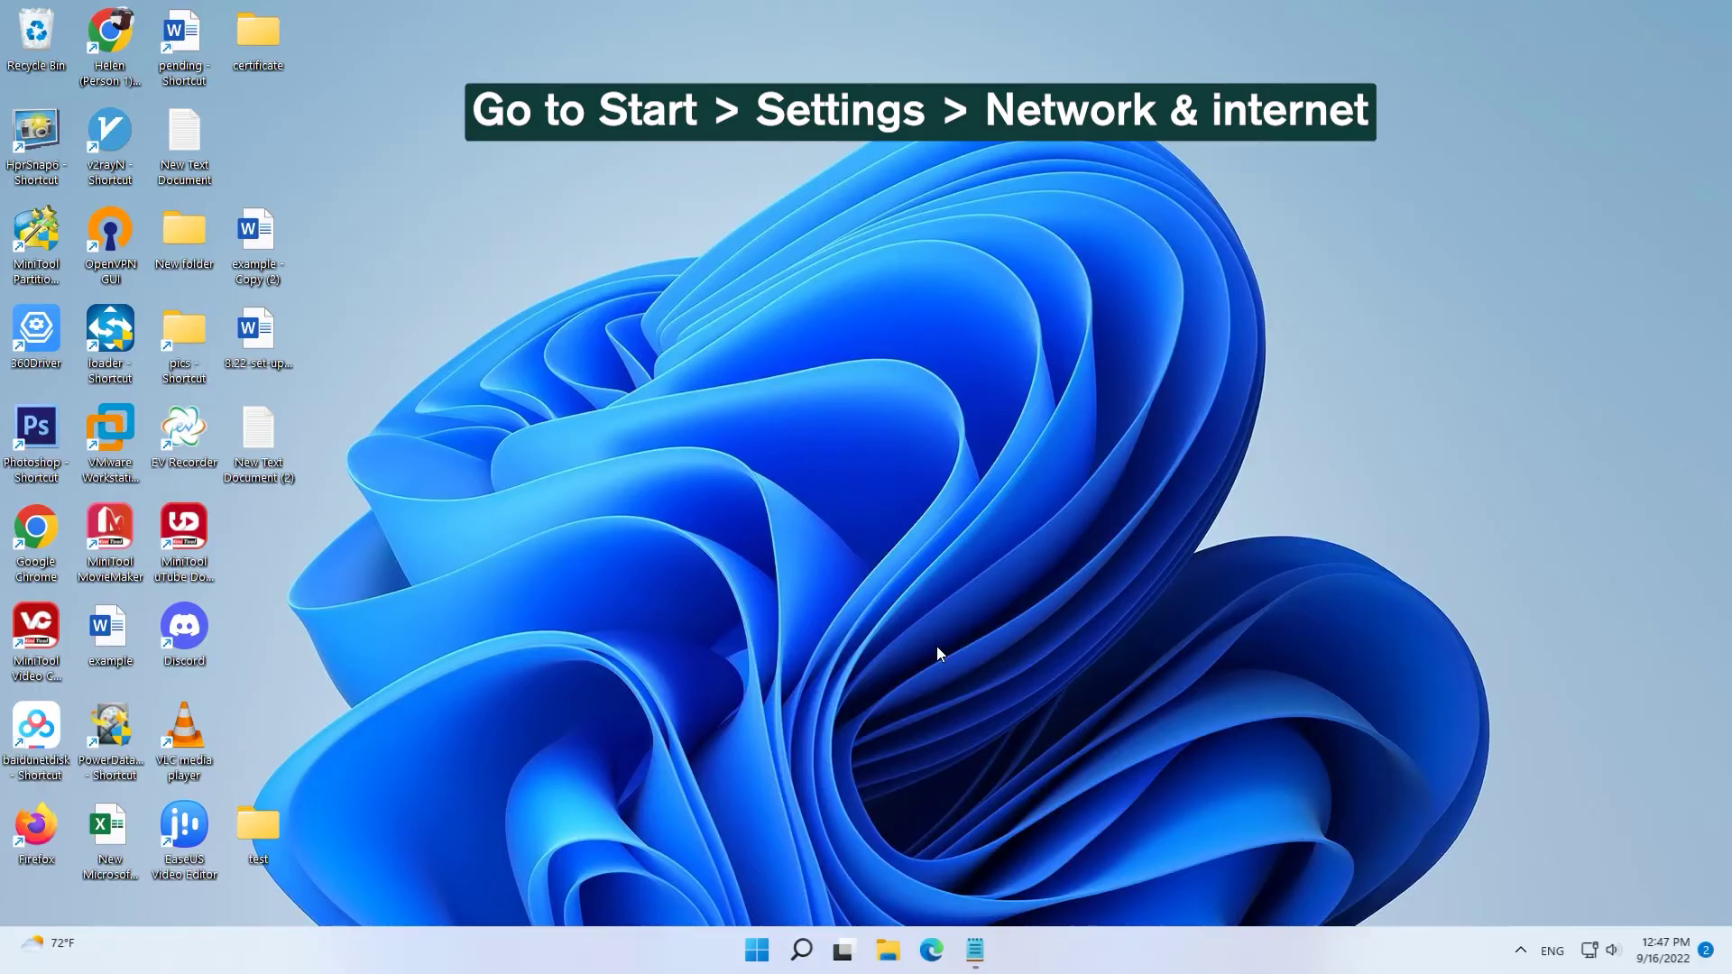
Reach Network and Sharing Center through Settings' Dial-up page and start a new connection setup
{"action": "left_click", "coordinate": [758, 951]}
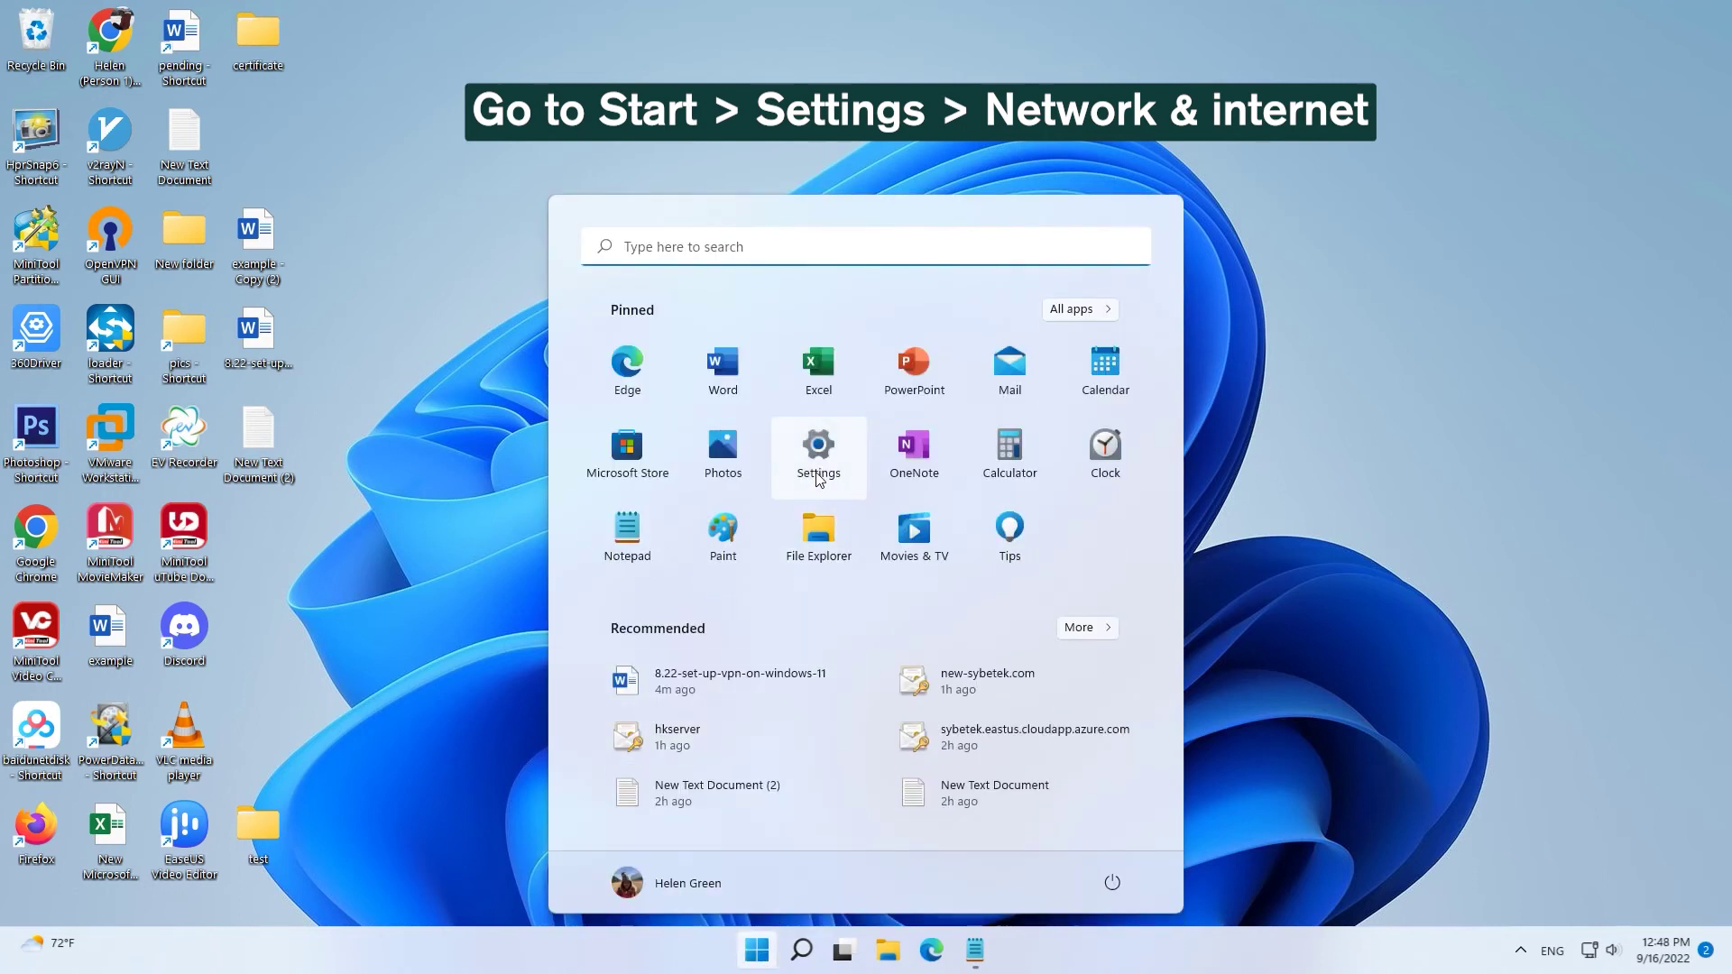
{"action": "left_click", "coordinate": [818, 480]}
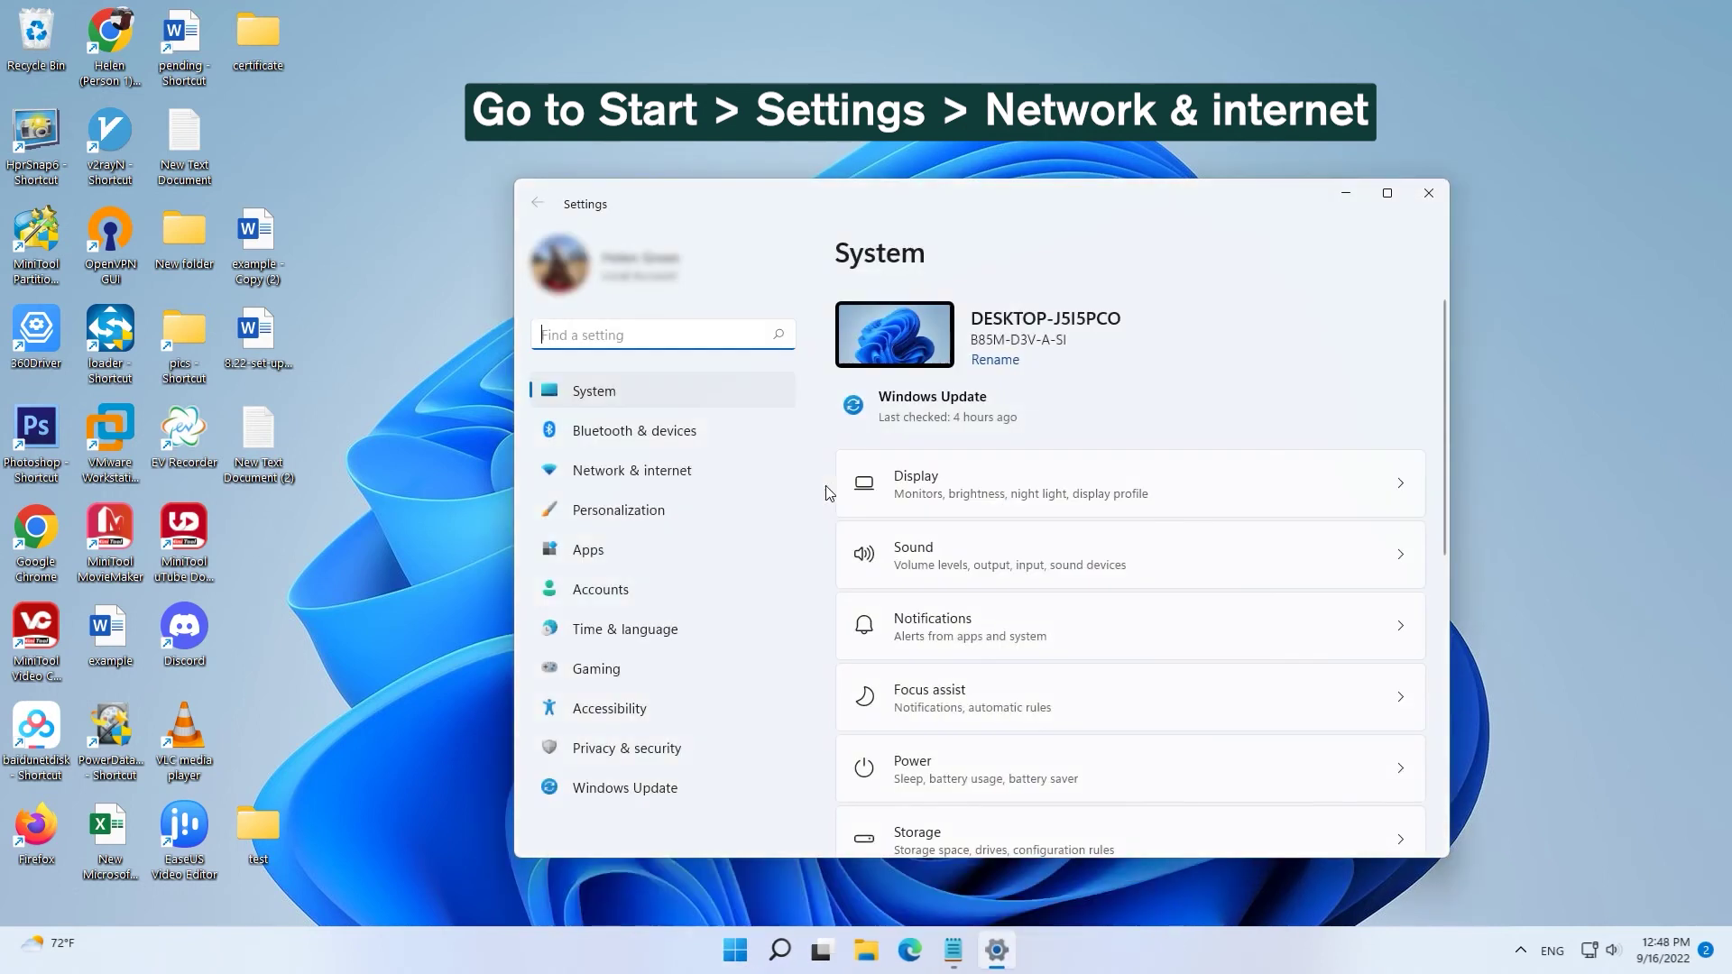
{"action": "left_click", "coordinate": [660, 476]}
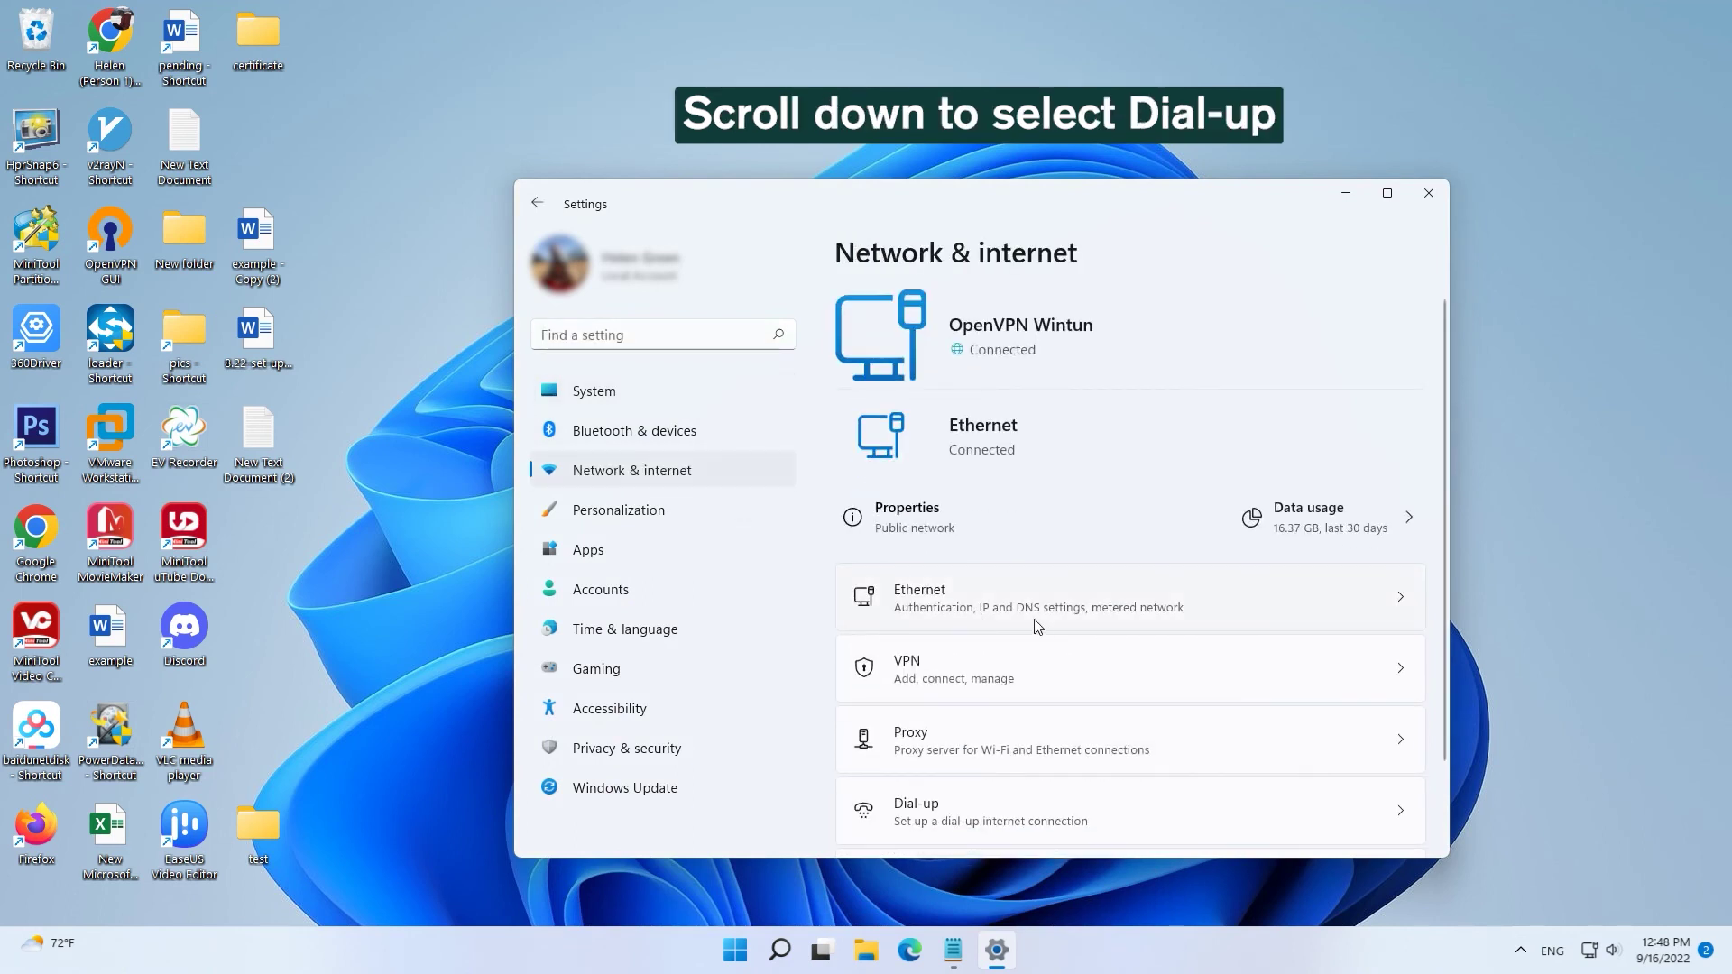
{"action": "scroll", "coordinate": [1038, 625], "scroll_direction": "down", "scroll_amount": 3}
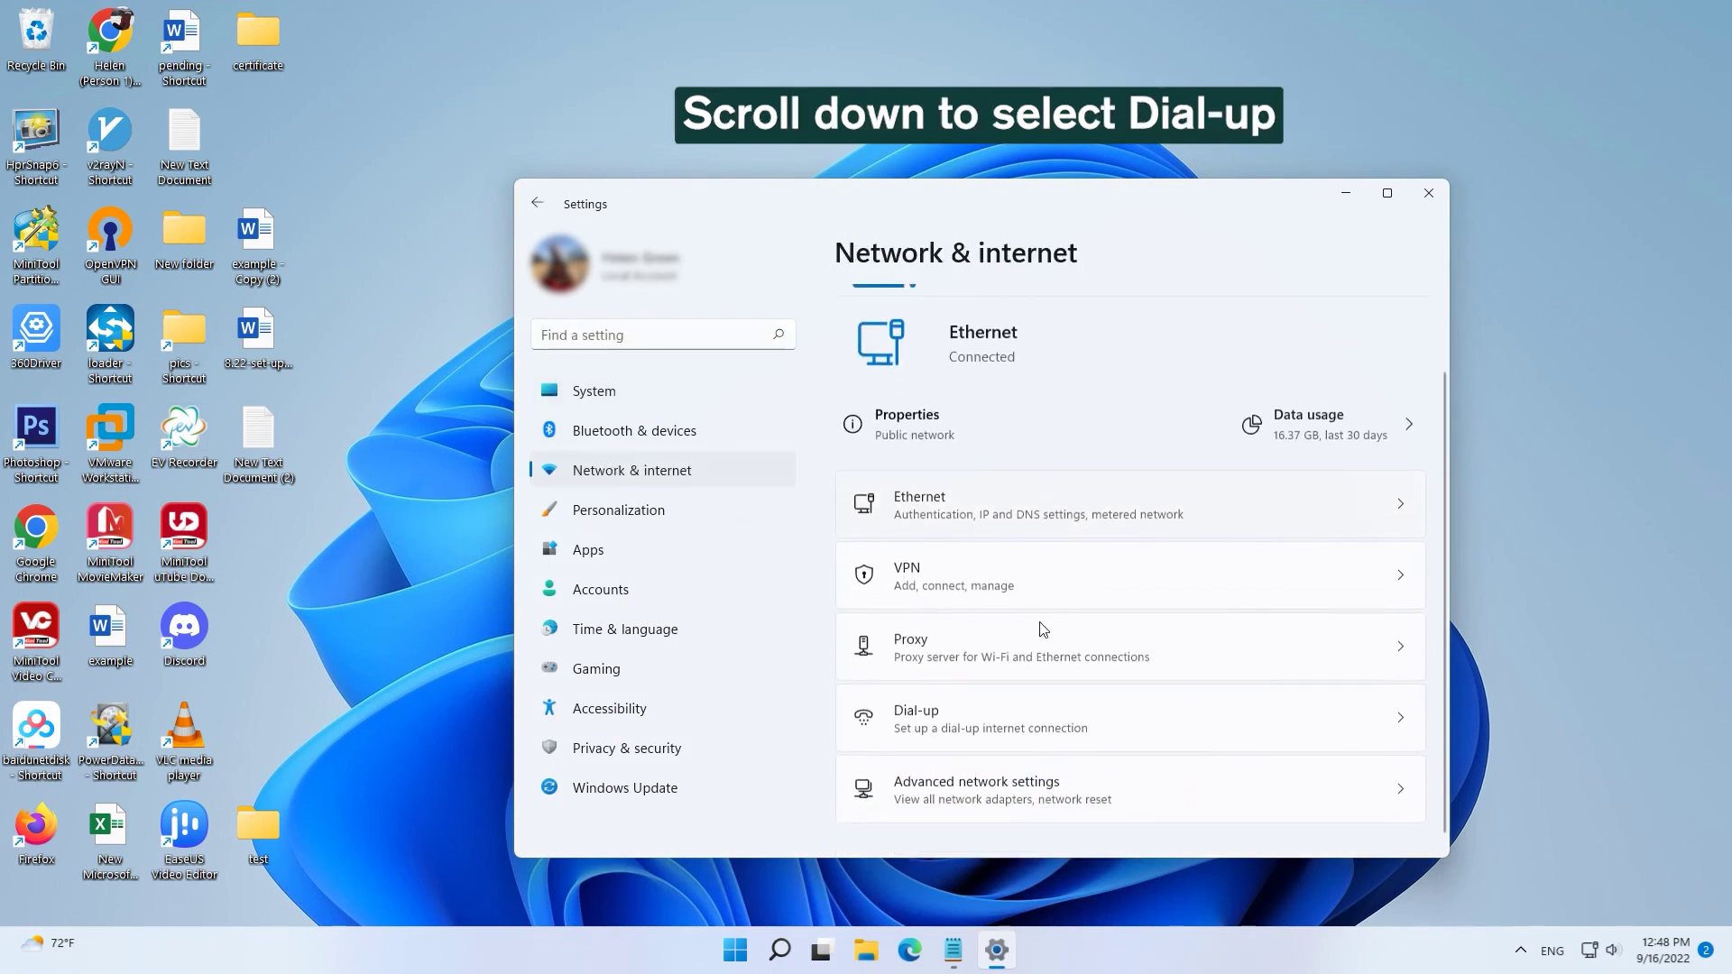
{"action": "left_click", "coordinate": [929, 721]}
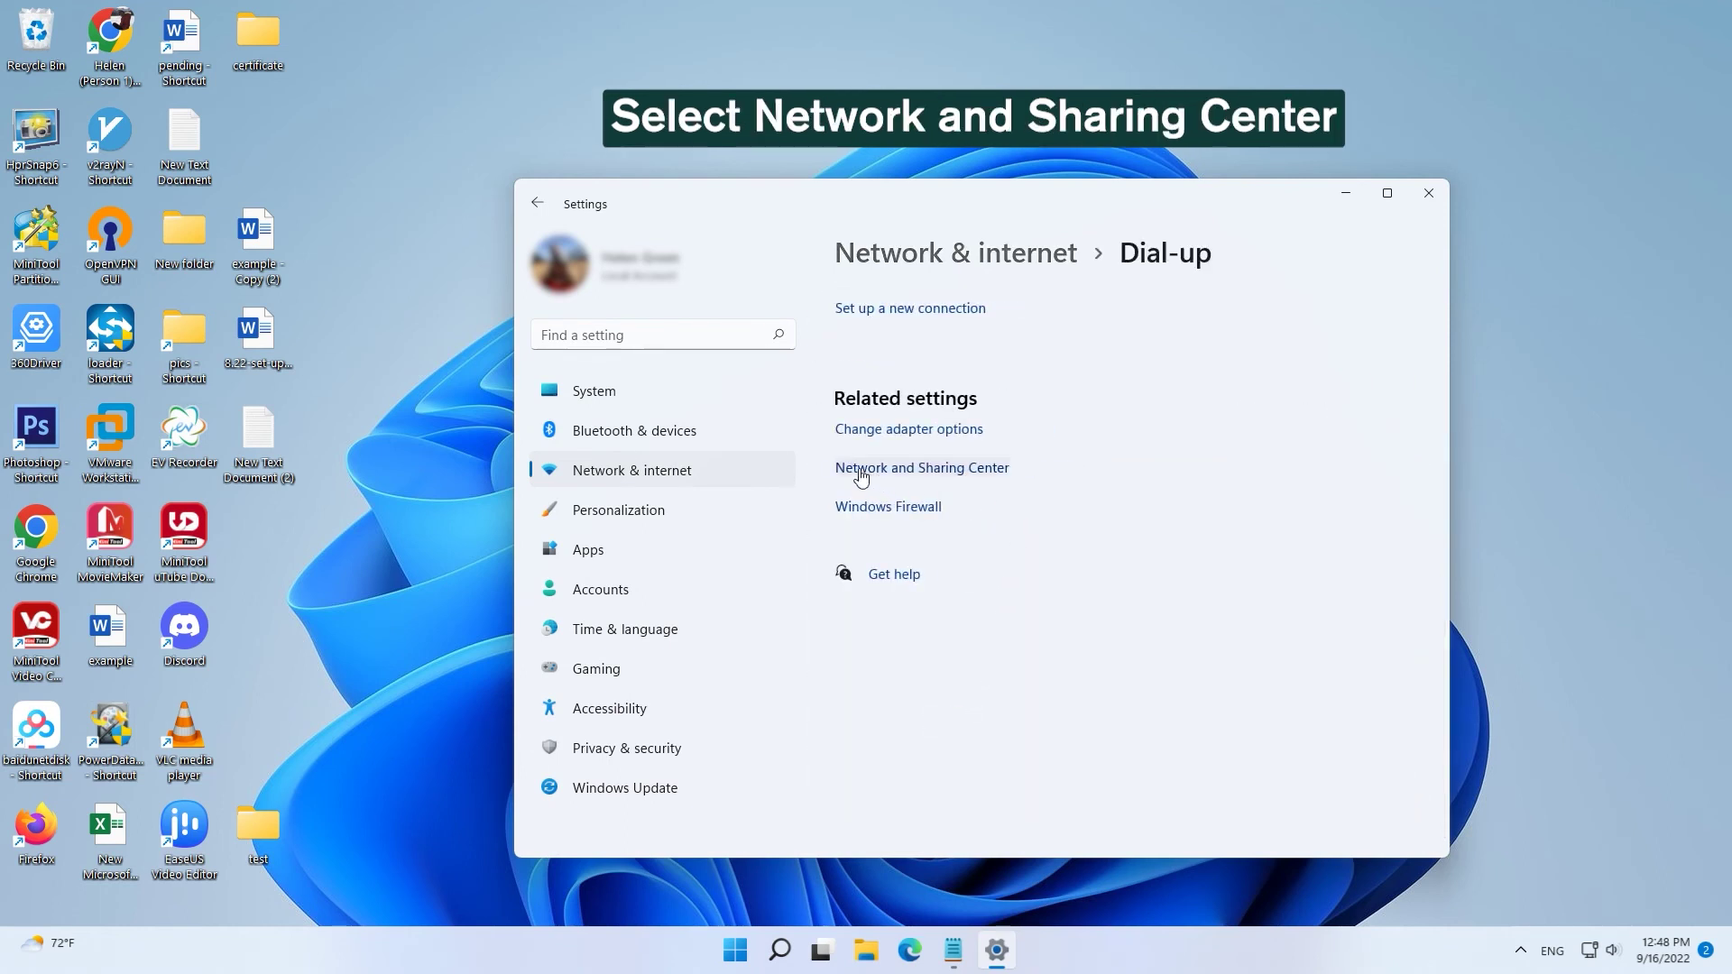
{"action": "left_click", "coordinate": [967, 475]}
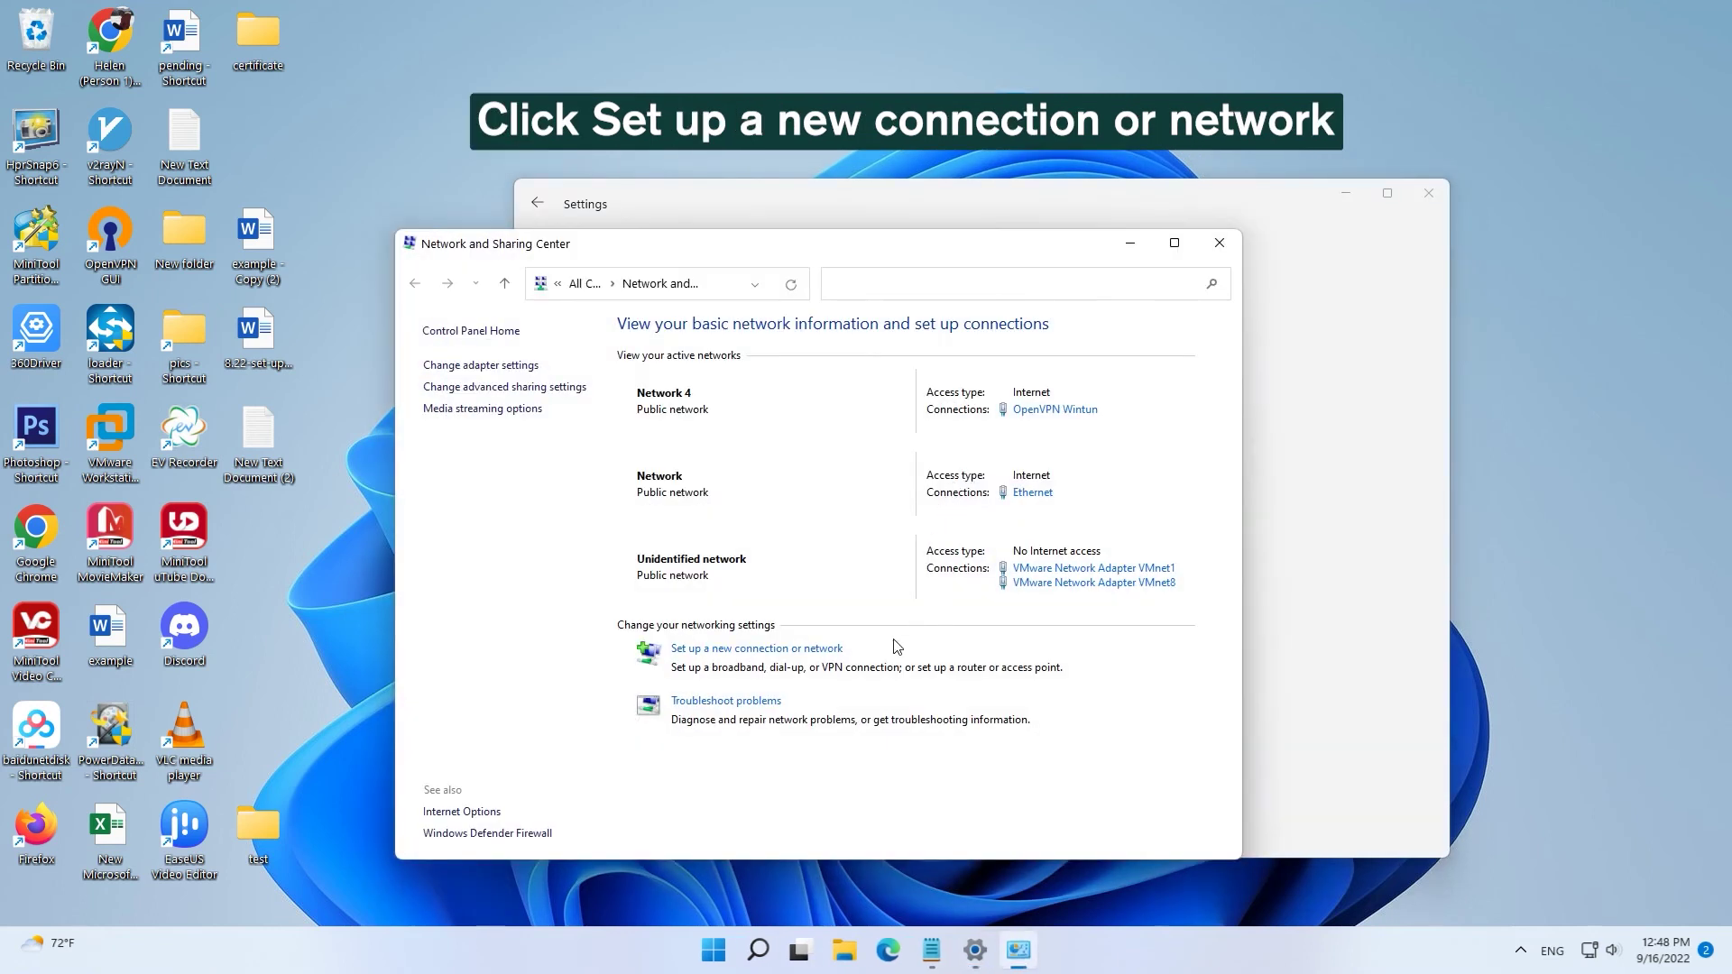
{"action": "left_click", "coordinate": [777, 654]}
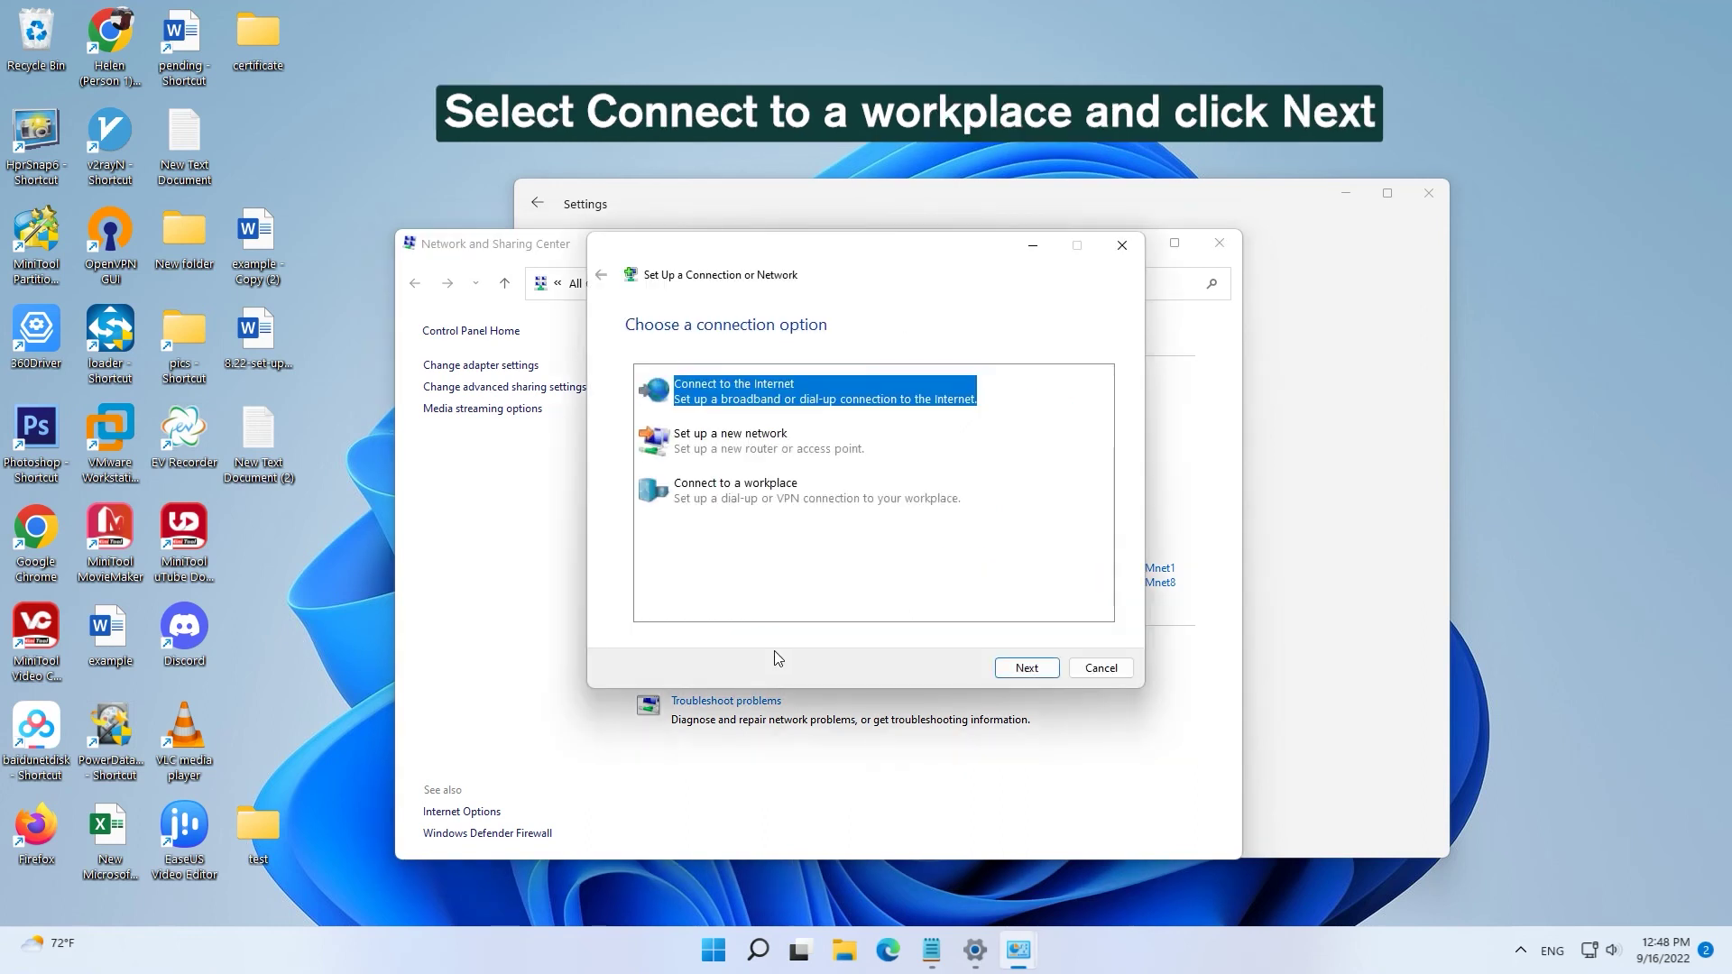
Choose Connect to a workplace using my Internet connection (VPN), then close the wizard
{"action": "left_click", "coordinate": [752, 495]}
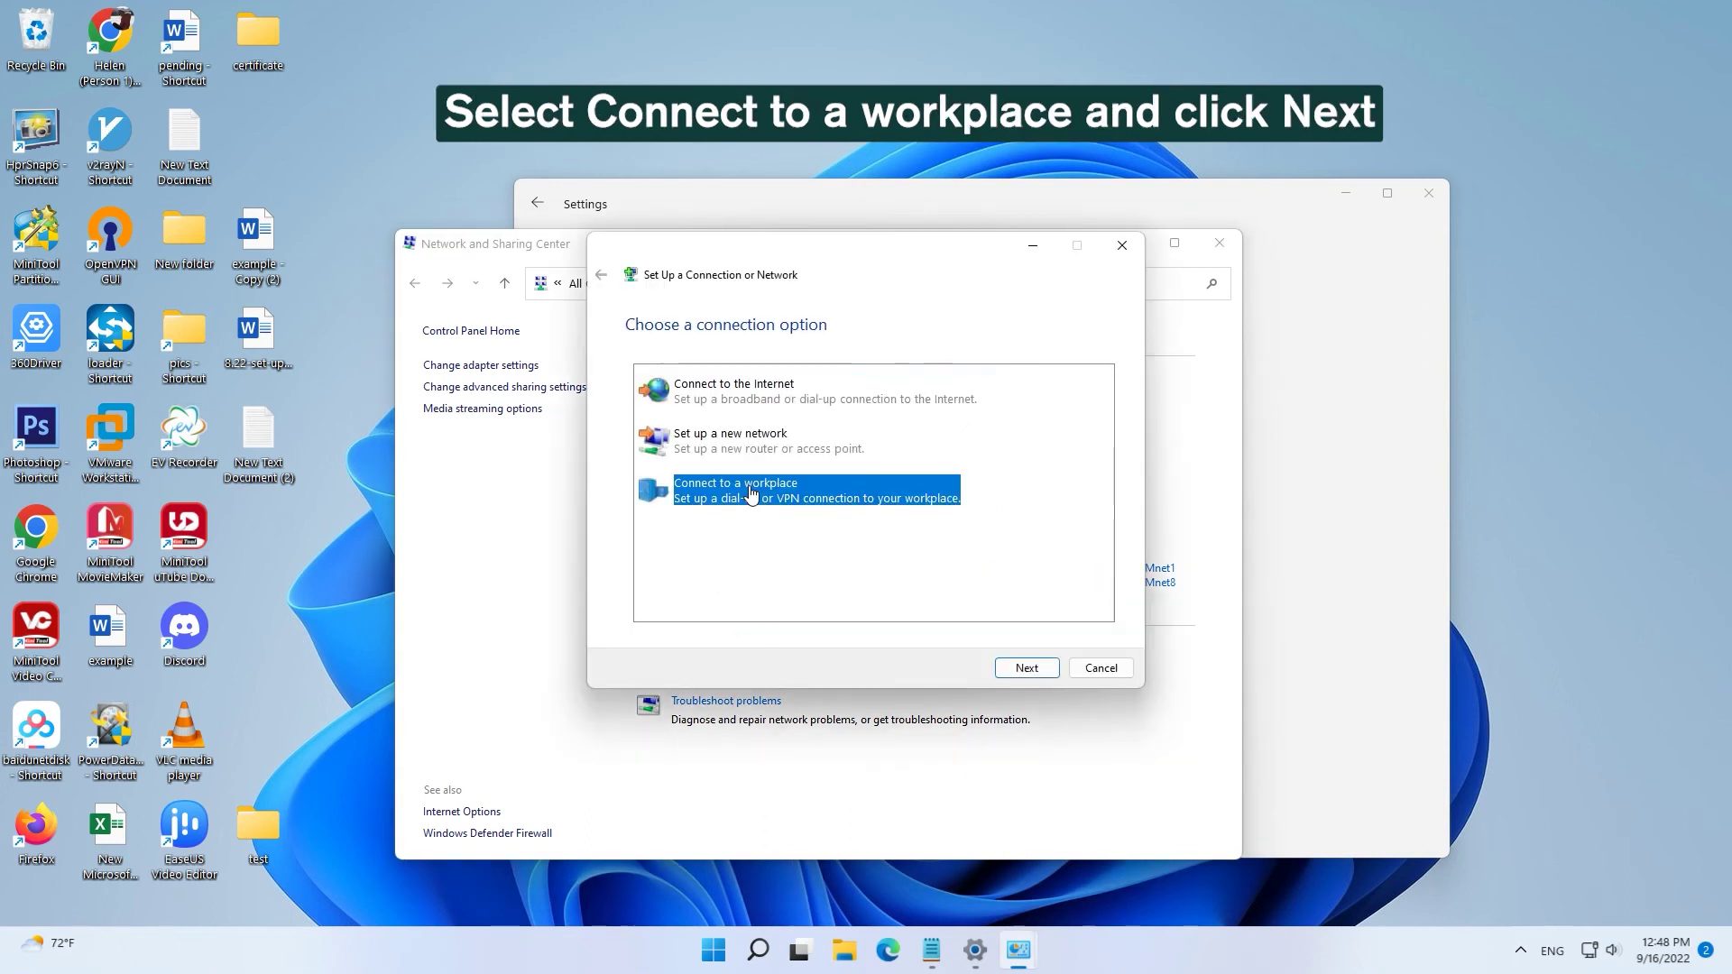
{"action": "left_click", "coordinate": [1026, 668]}
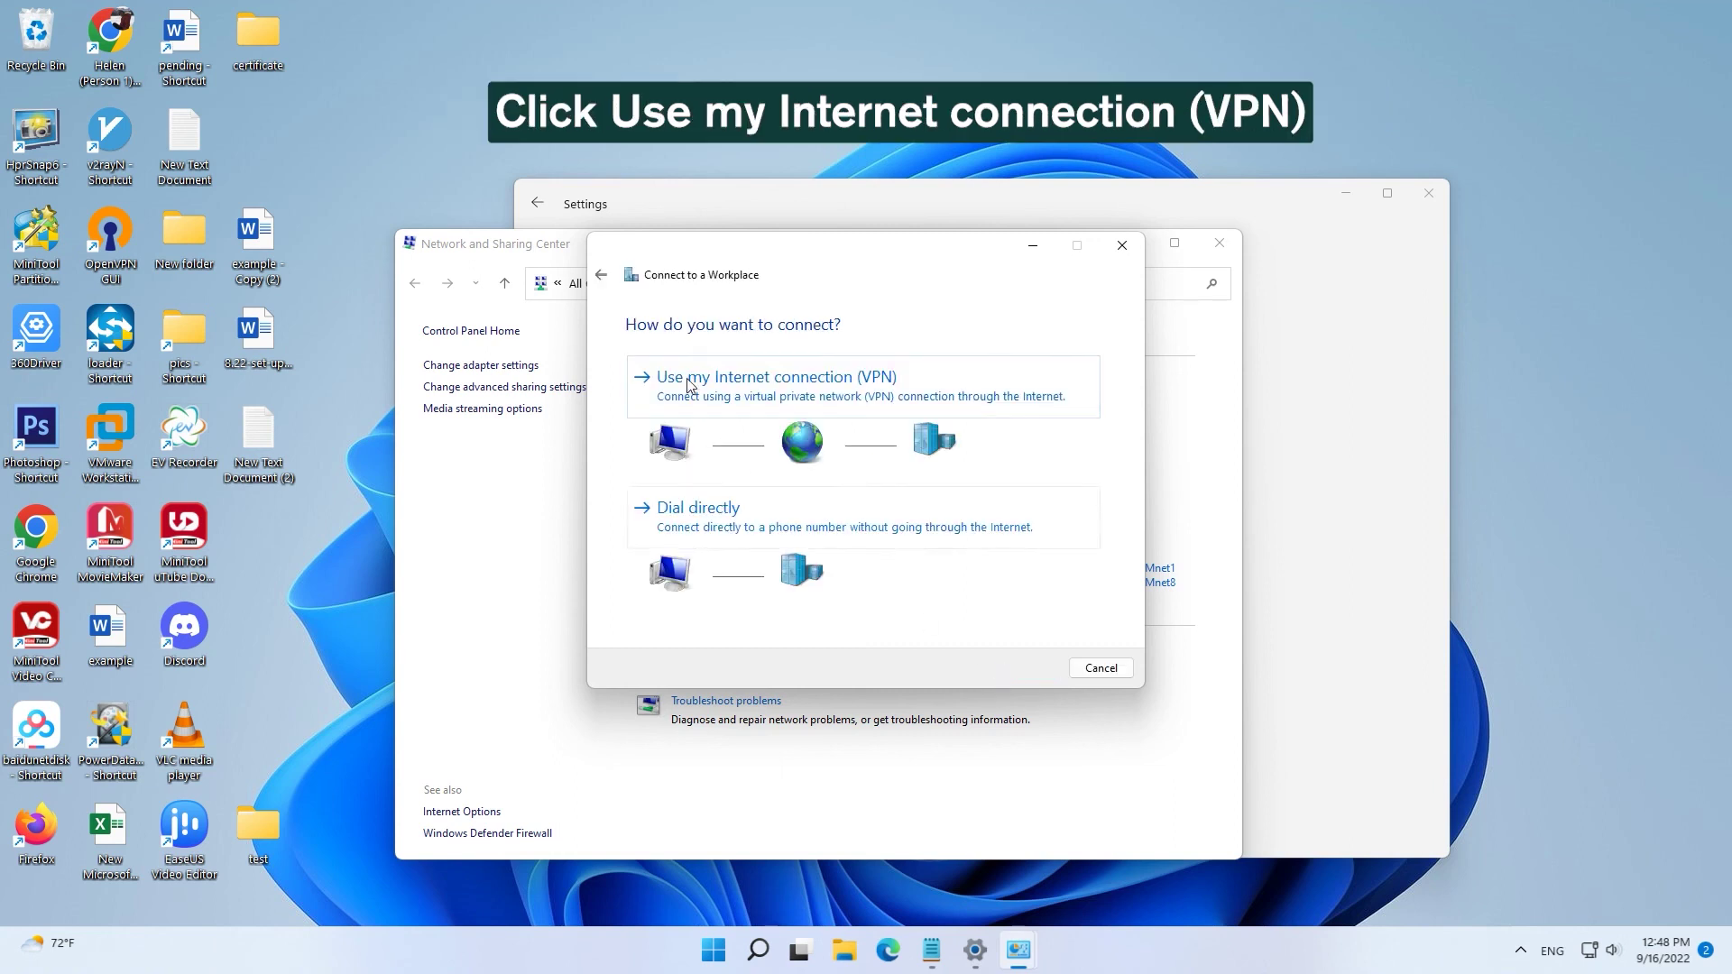
{"action": "left_click", "coordinate": [795, 389]}
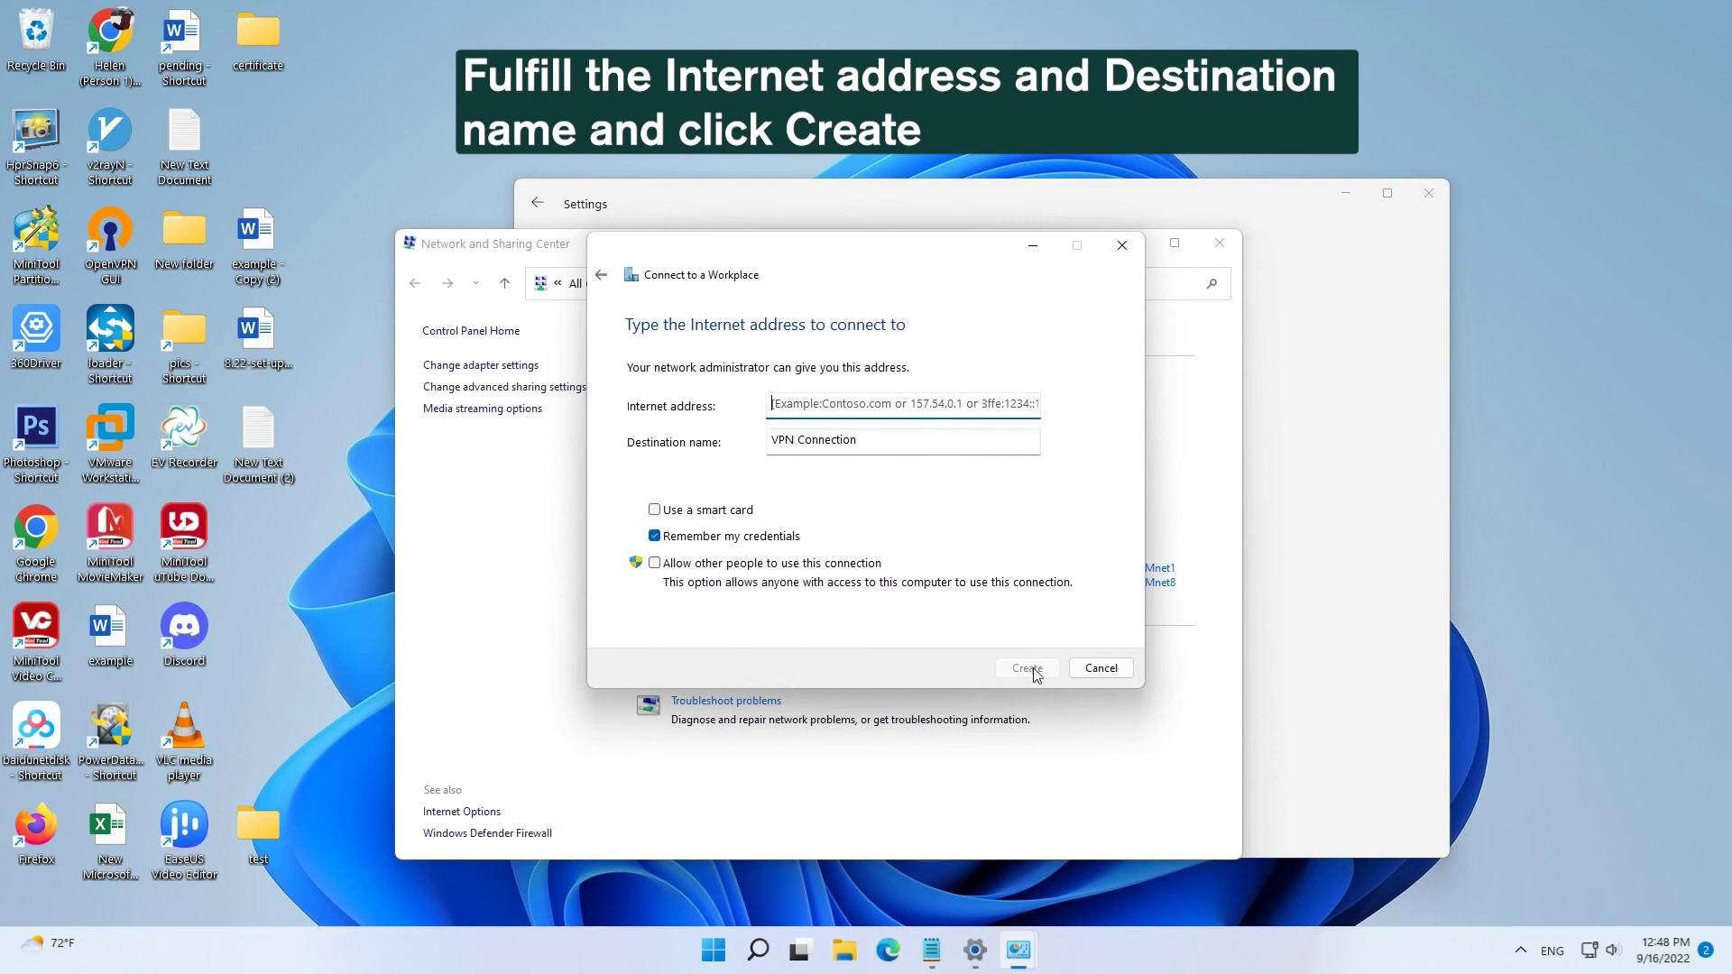
{"action": "left_click", "coordinate": [1122, 248]}
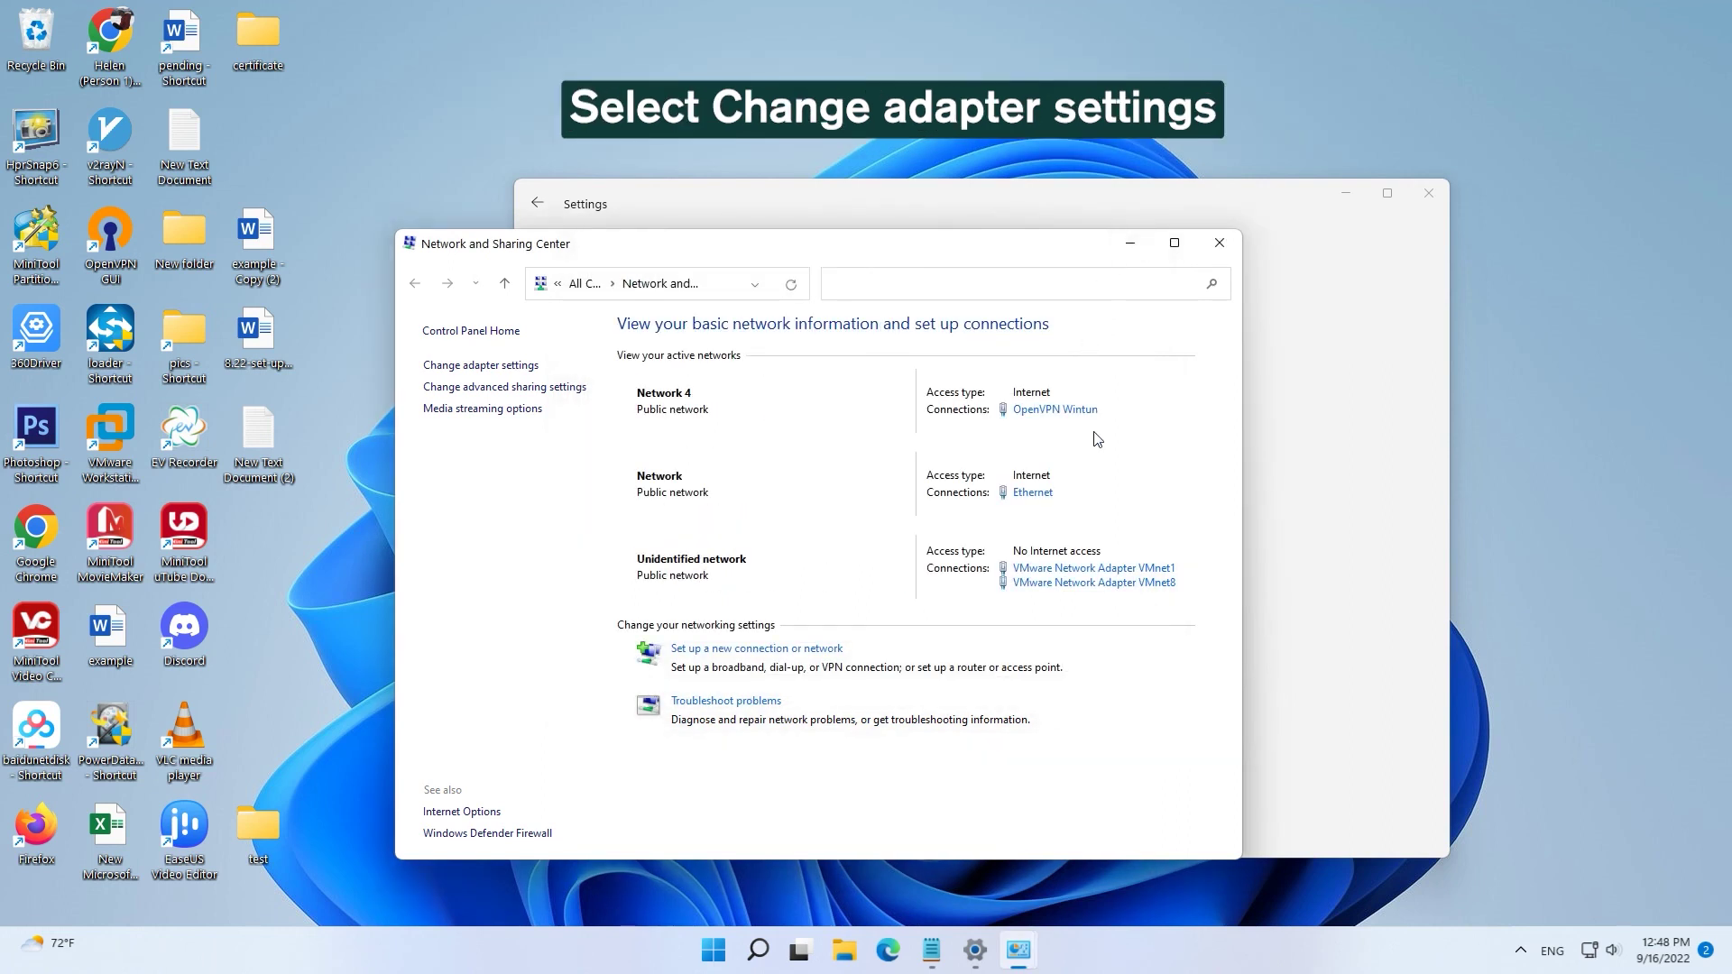
Open Change adapter settings to list the Ethernet, OpenVPN and VMware connections
{"action": "left_click", "coordinate": [474, 367]}
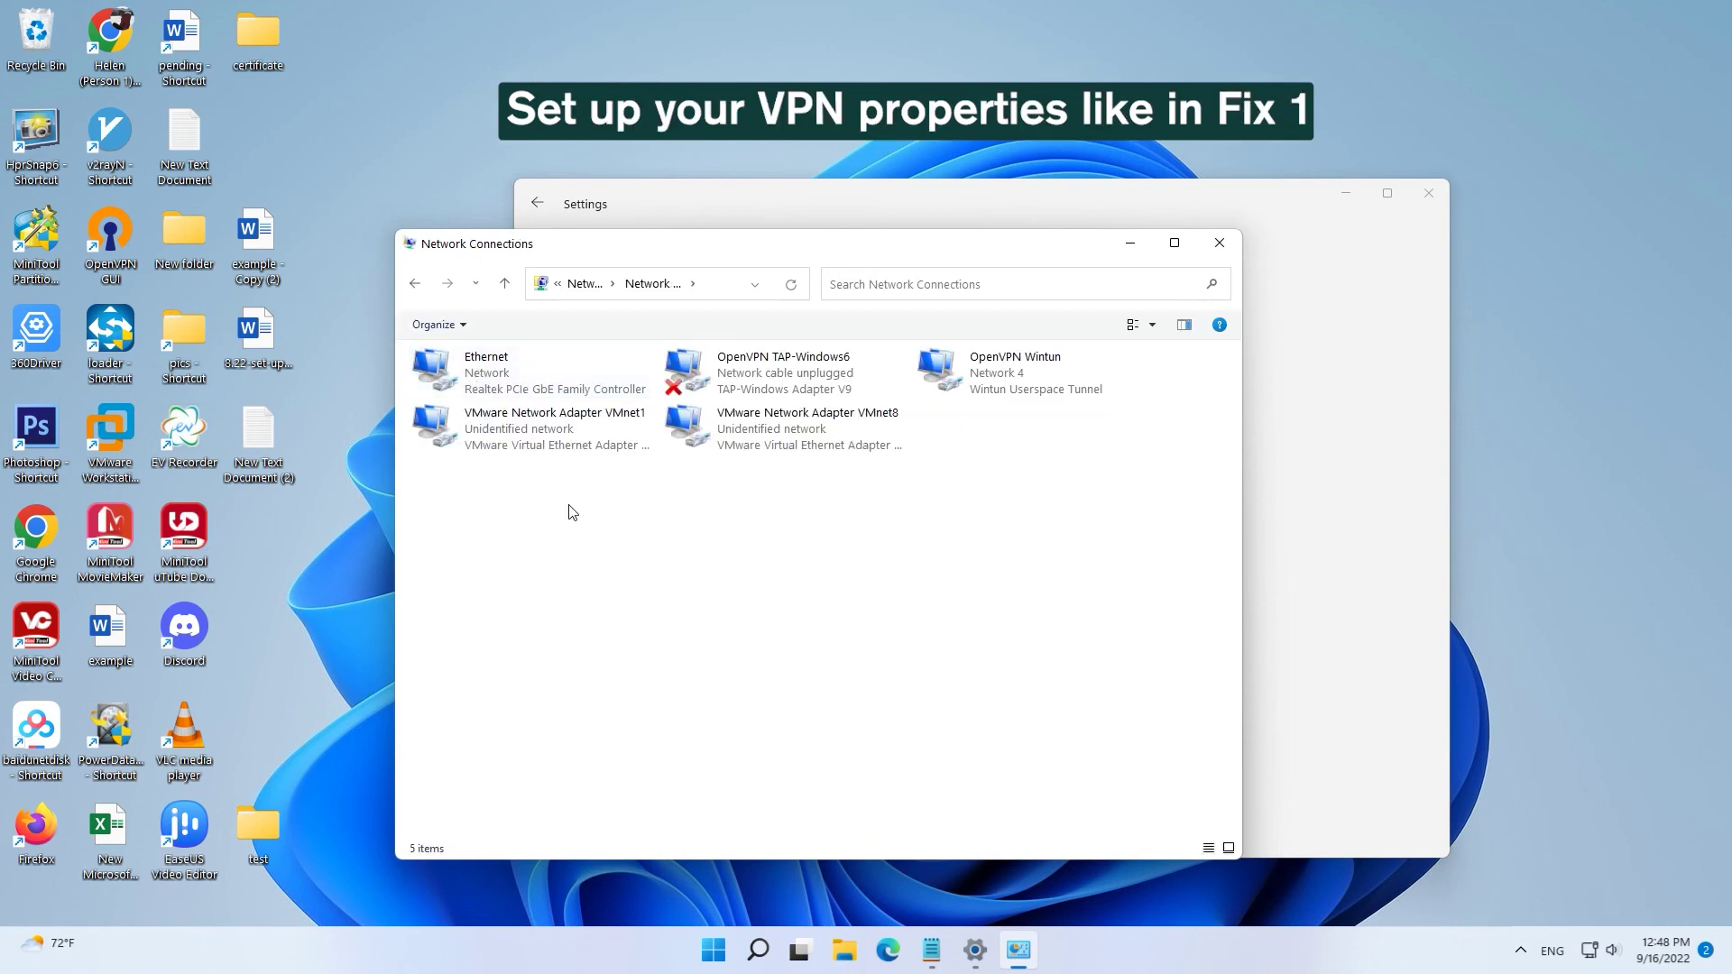